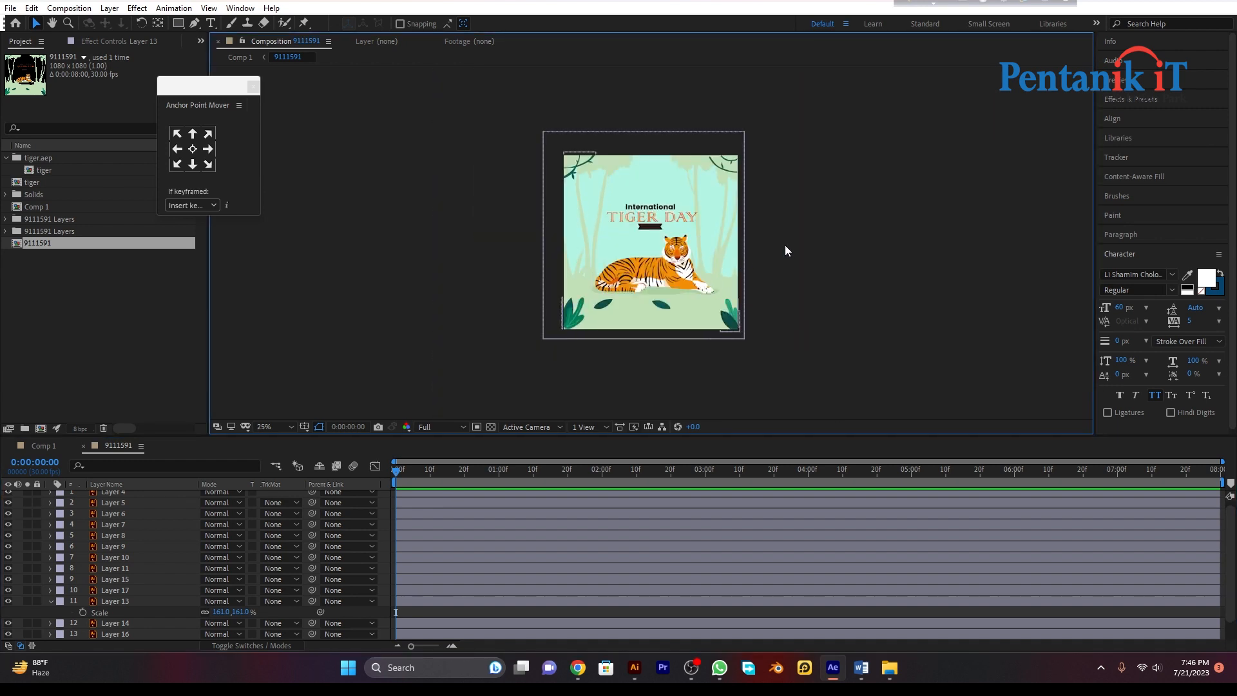
{"action": "key", "text": "period"}
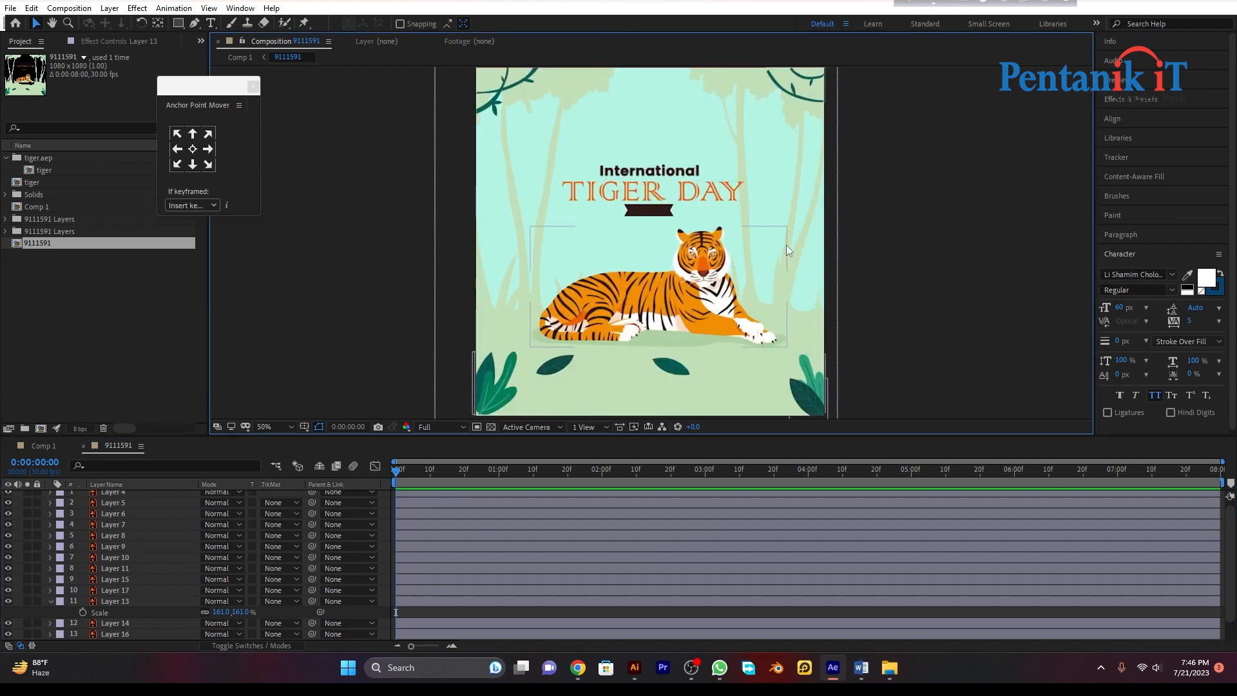
{"action": "key", "text": "comma"}
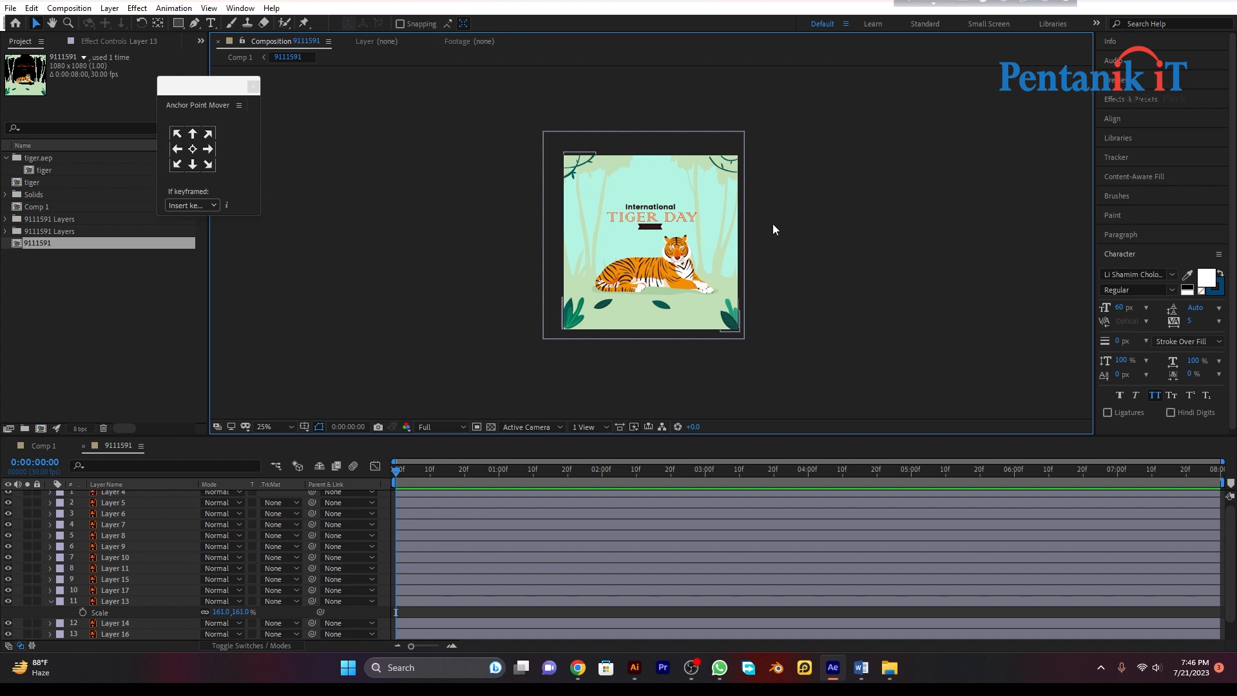
{"action": "key", "text": "period"}
{"action": "key", "text": "period"}
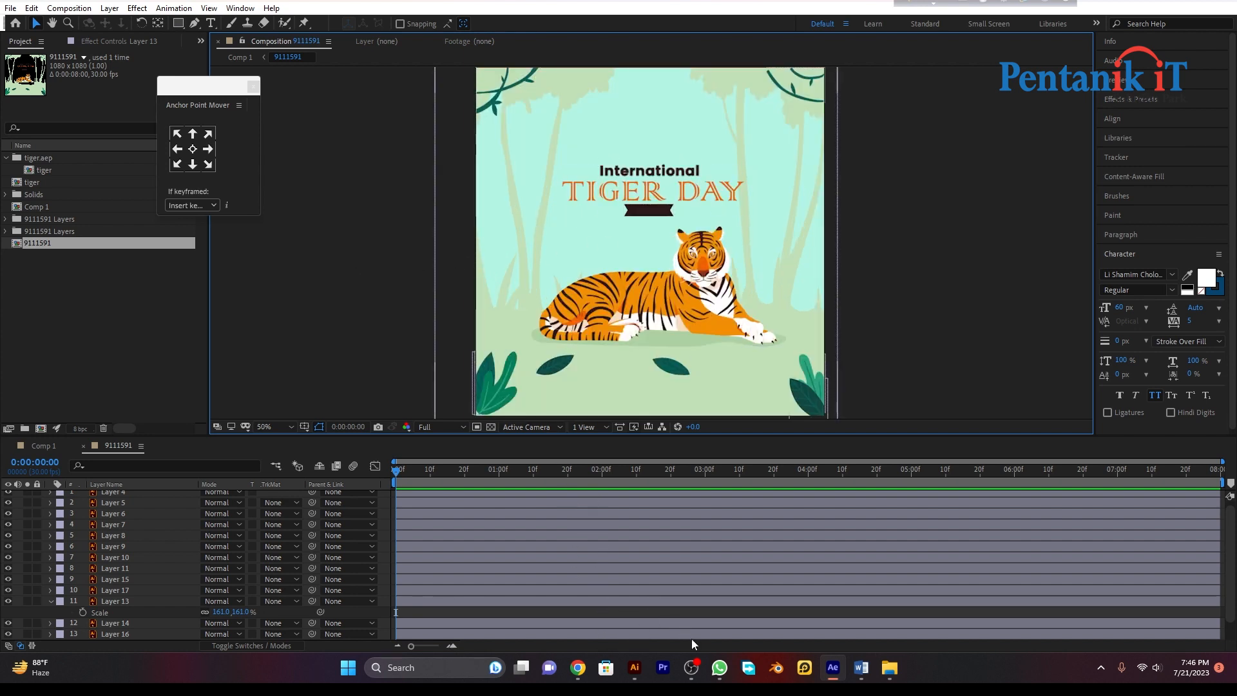
Switch to Illustrator and examine the Tiger Day artwork together with its list of separate layers.
{"action": "left_click", "coordinate": [634, 667]}
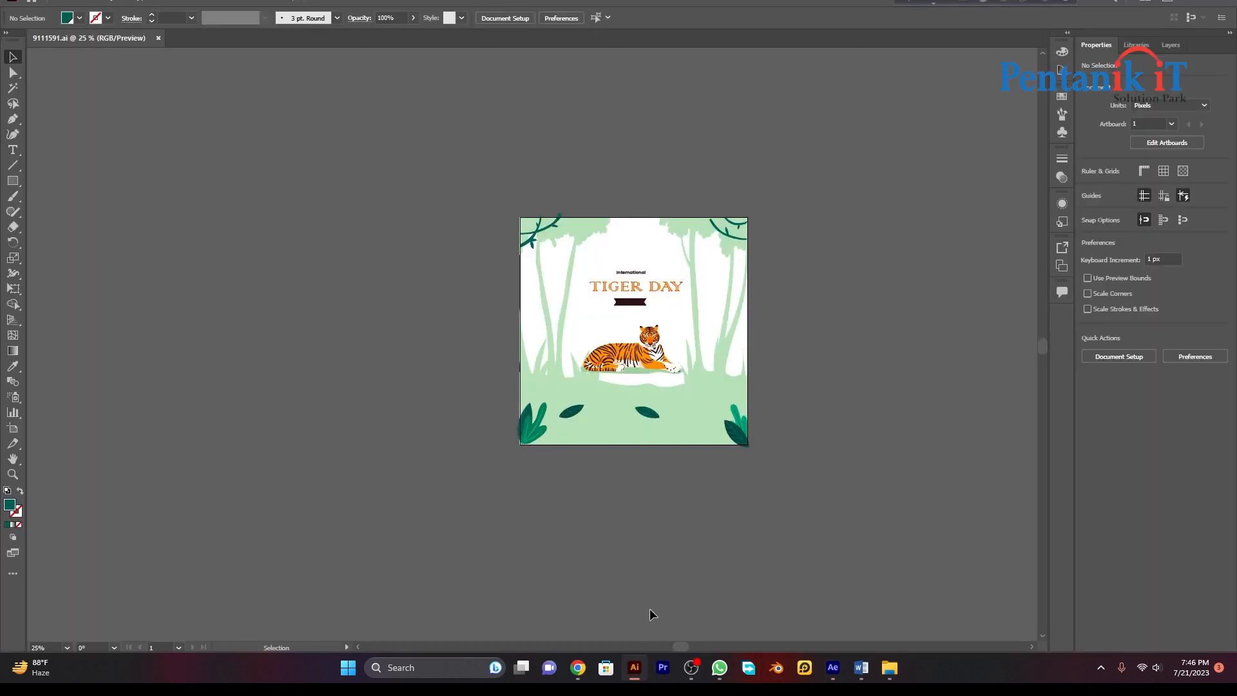
{"action": "scroll", "coordinate": [657, 512], "scroll_direction": "up", "scroll_amount": 1}
{"action": "scroll", "coordinate": [713, 496], "scroll_direction": "down", "scroll_amount": 1}
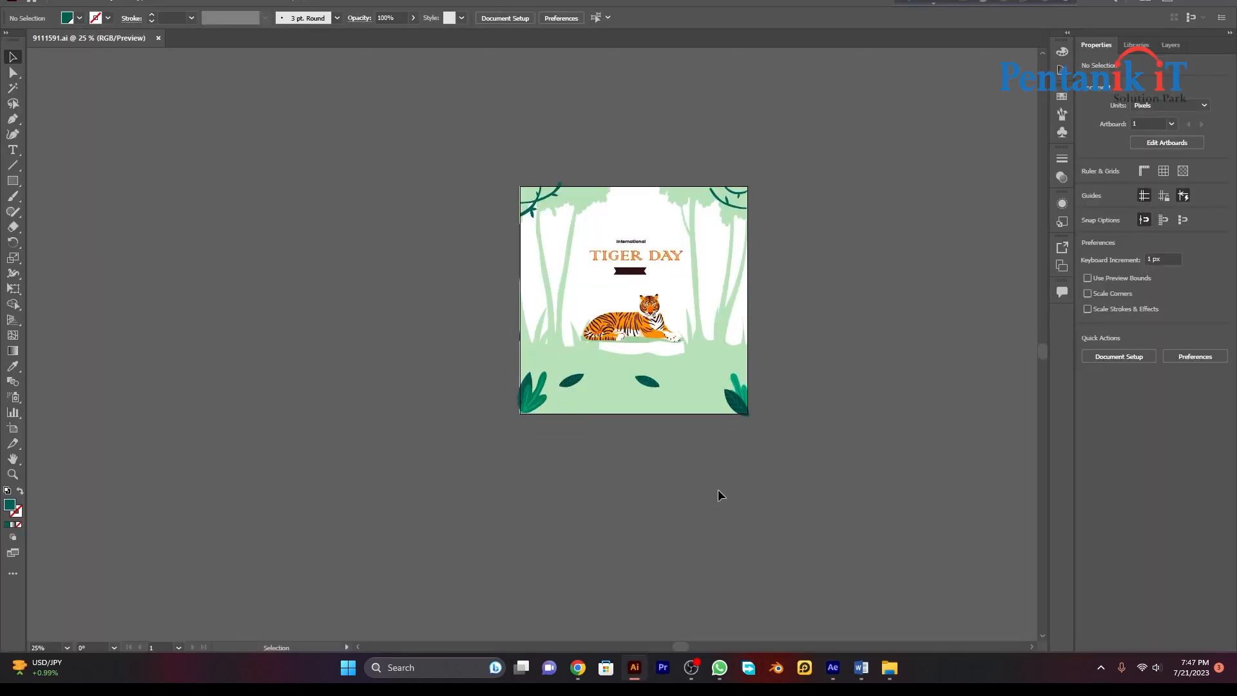
{"action": "scroll", "coordinate": [717, 492], "scroll_direction": "up", "scroll_amount": 2}
{"action": "left_click", "coordinate": [1171, 45]}
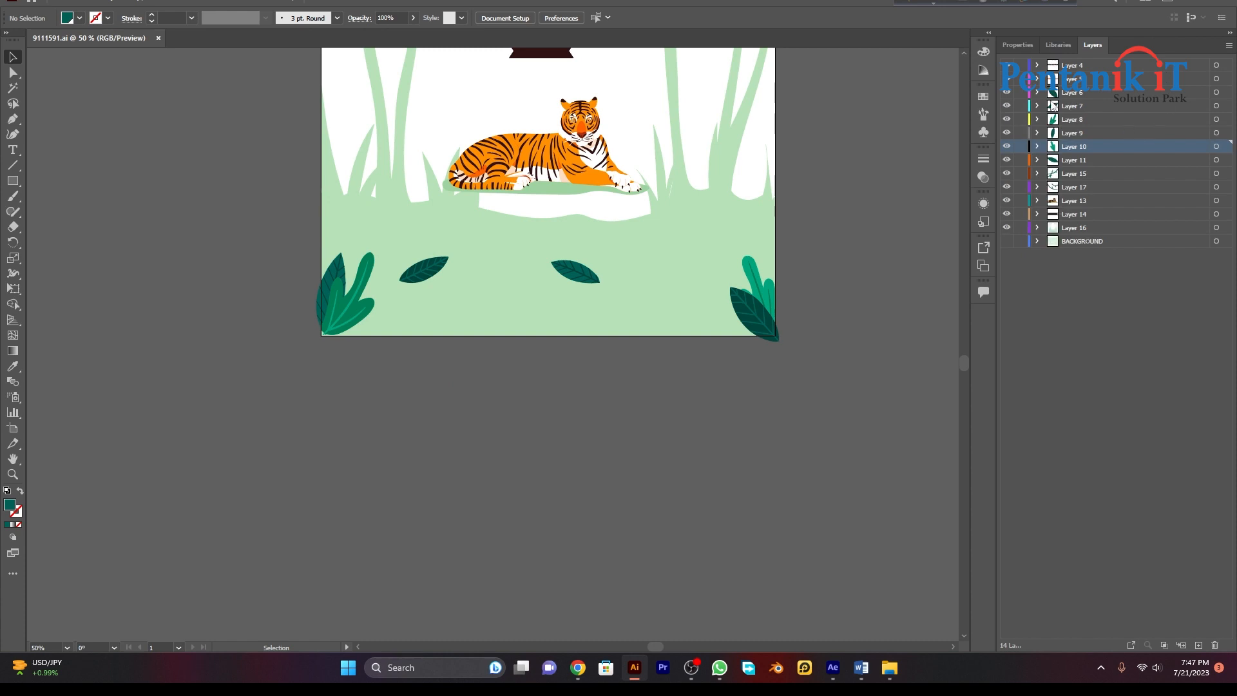
{"action": "scroll", "coordinate": [554, 206], "scroll_direction": "up", "scroll_amount": 4}
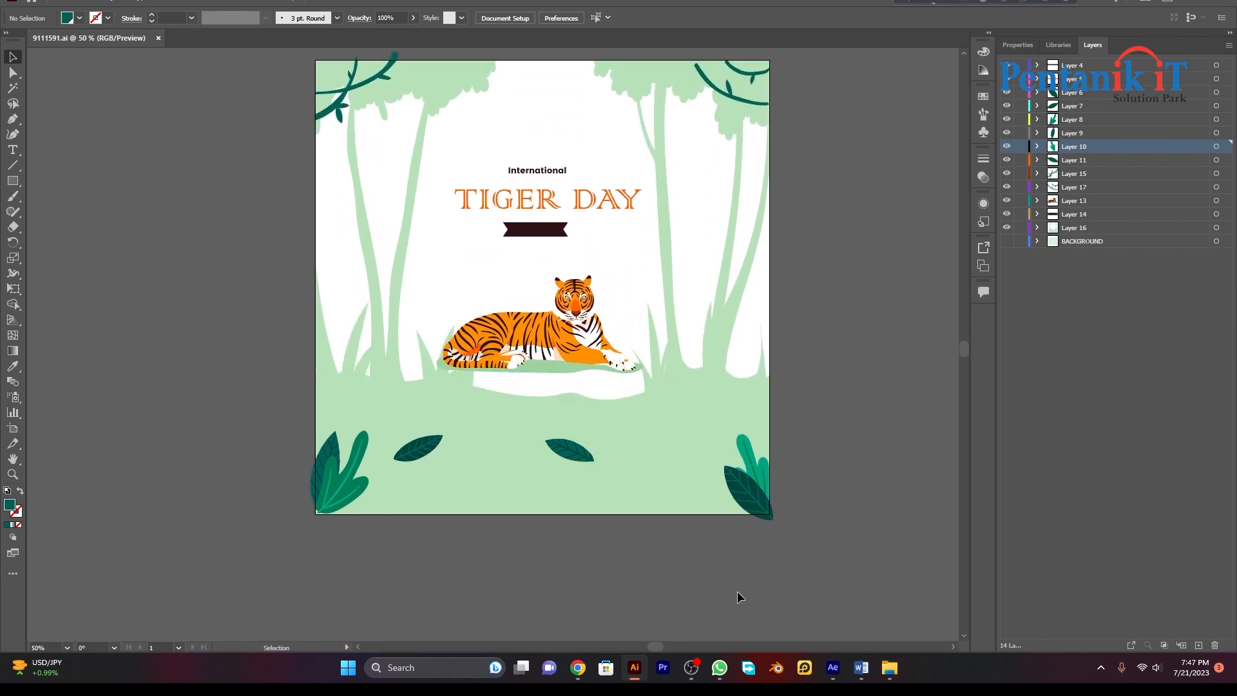
Switch back to After Effects, collapse Layer 13's properties and open Comp 1.
{"action": "left_click", "coordinate": [832, 668]}
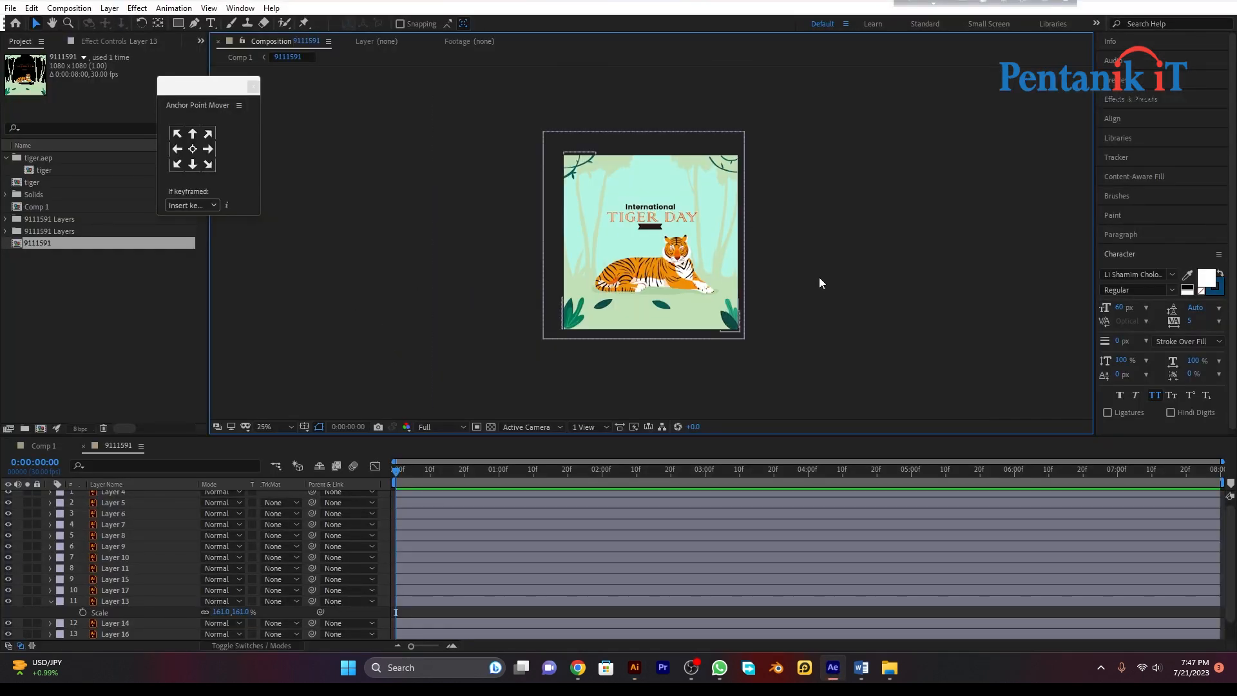
{"action": "key", "text": "period"}
{"action": "key", "text": "period"}
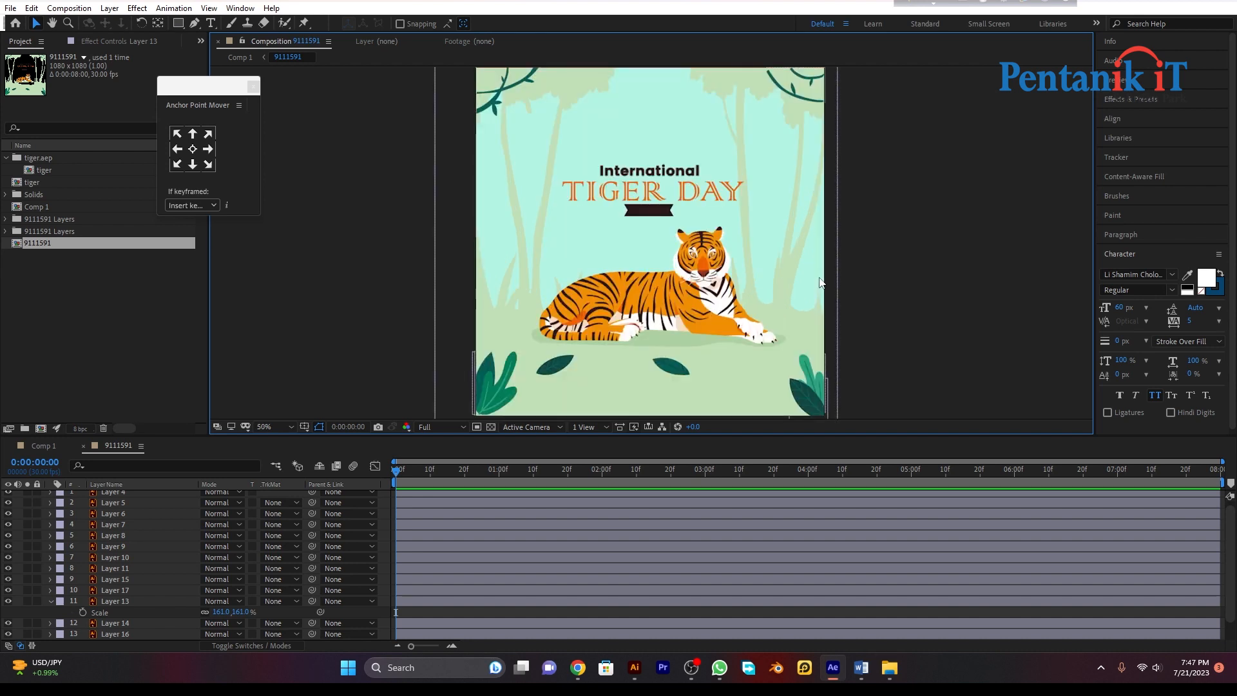
{"action": "left_click", "coordinate": [49, 602]}
{"action": "left_click", "coordinate": [49, 602]}
{"action": "left_click", "coordinate": [34, 444]}
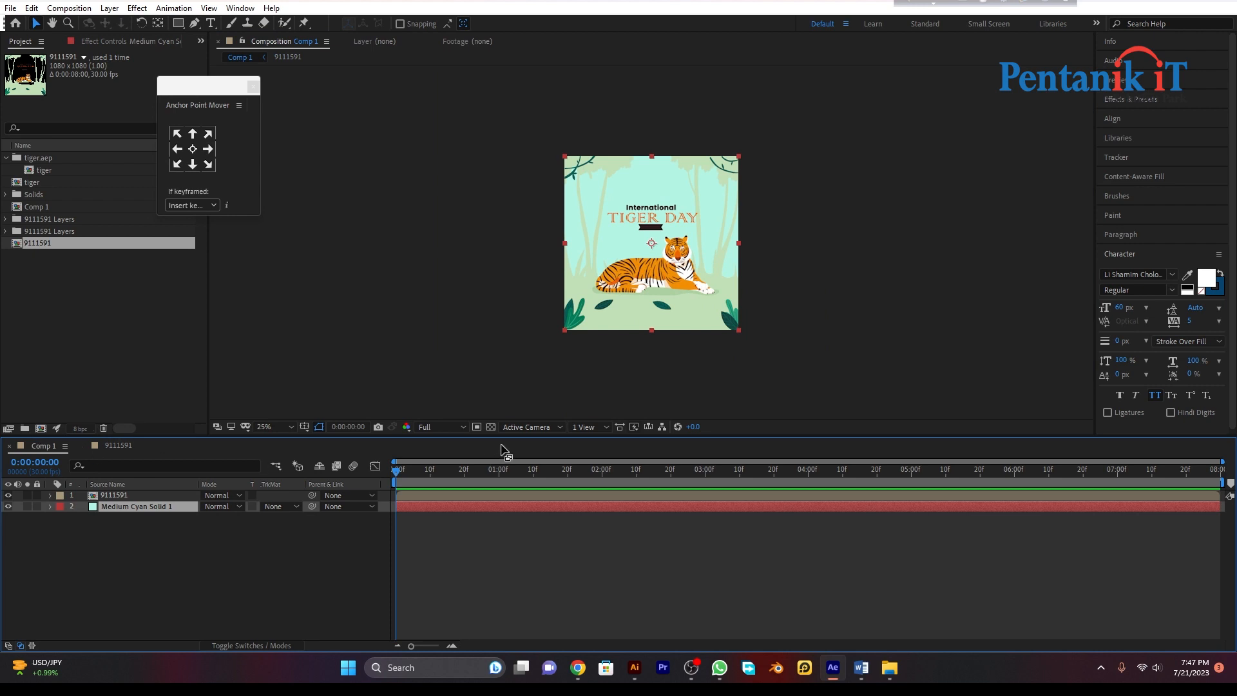
{"action": "key", "text": "period"}
{"action": "key", "text": "period"}
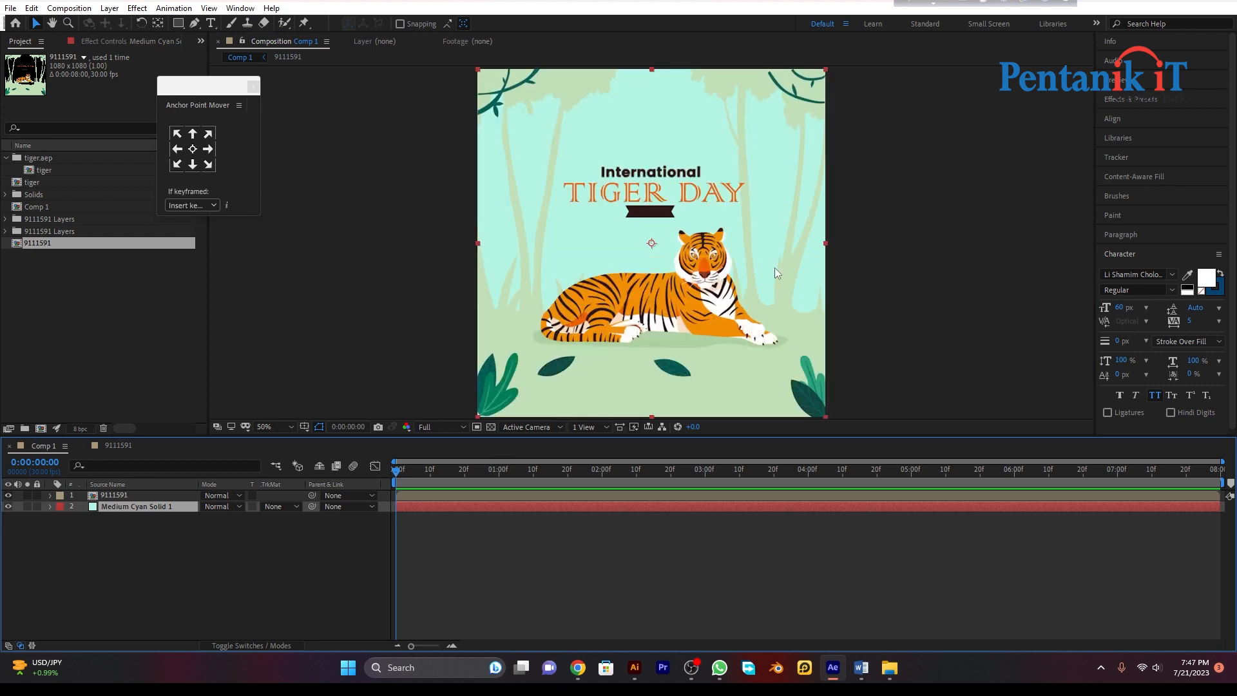
{"action": "key", "text": "comma"}
{"action": "key", "text": "comma"}
{"action": "key", "text": "period"}
{"action": "key", "text": "period"}
{"action": "key", "text": "comma"}
{"action": "key", "text": "comma"}
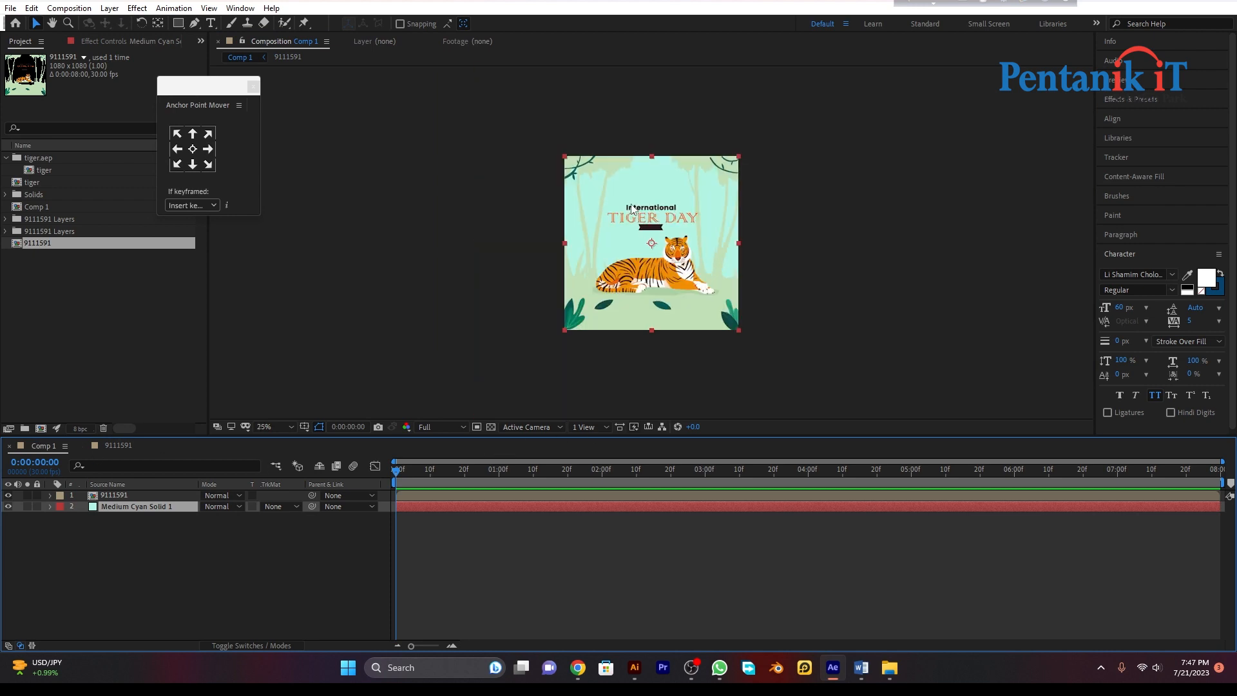
In composition 9111591, select the "International" title layer and move the current time to 0:00:00:20.
{"action": "double_click", "coordinate": [589, 494]}
{"action": "left_click", "coordinate": [663, 172]}
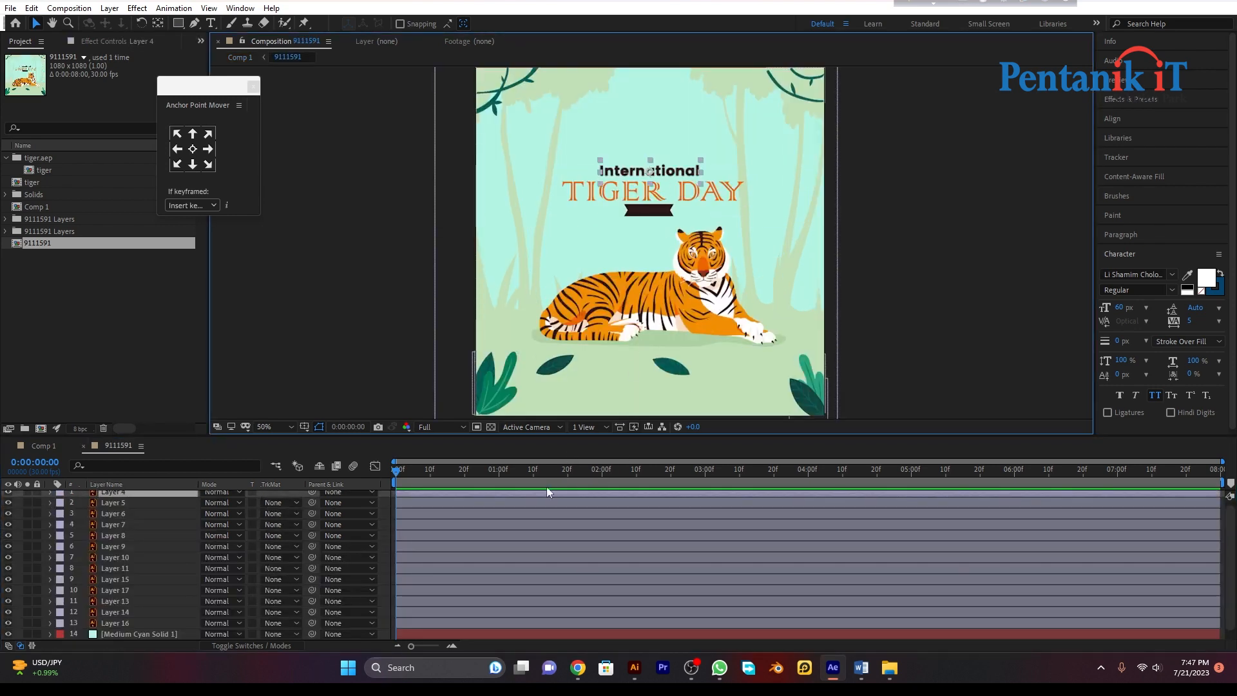
{"action": "scroll", "coordinate": [546, 488], "scroll_direction": "up", "scroll_amount": 1}
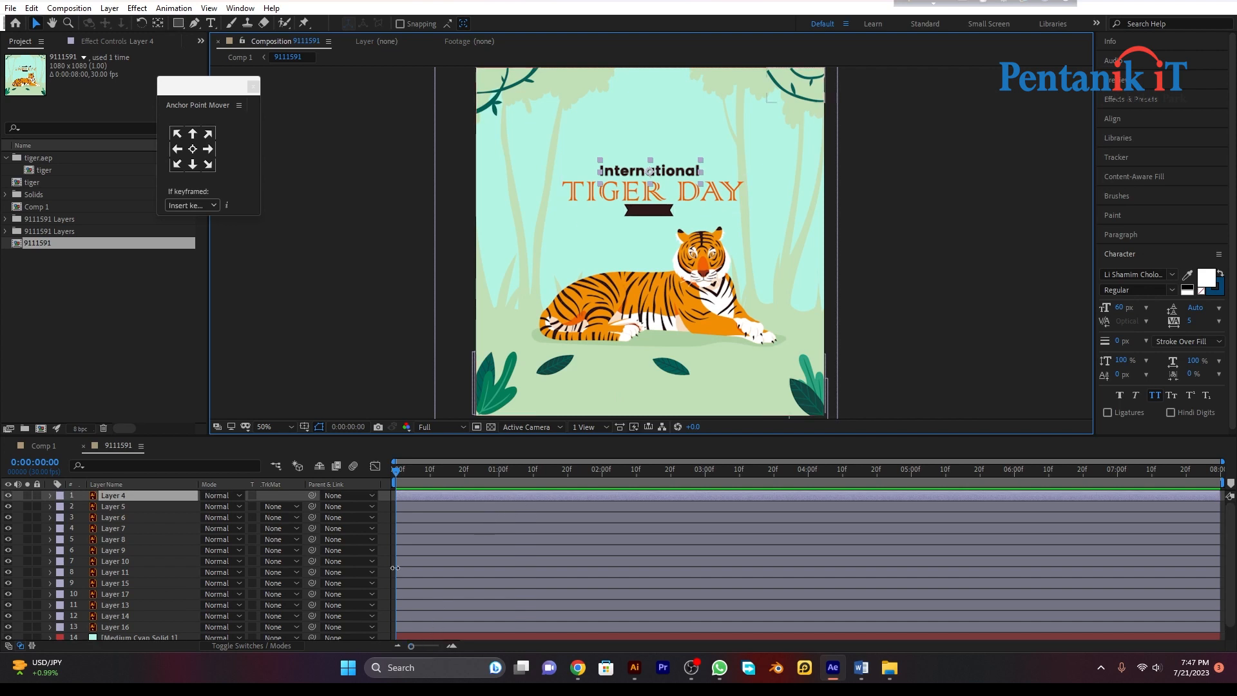
{"action": "left_click_drag", "start_coordinate": [395, 471], "coordinate": [469, 478]}
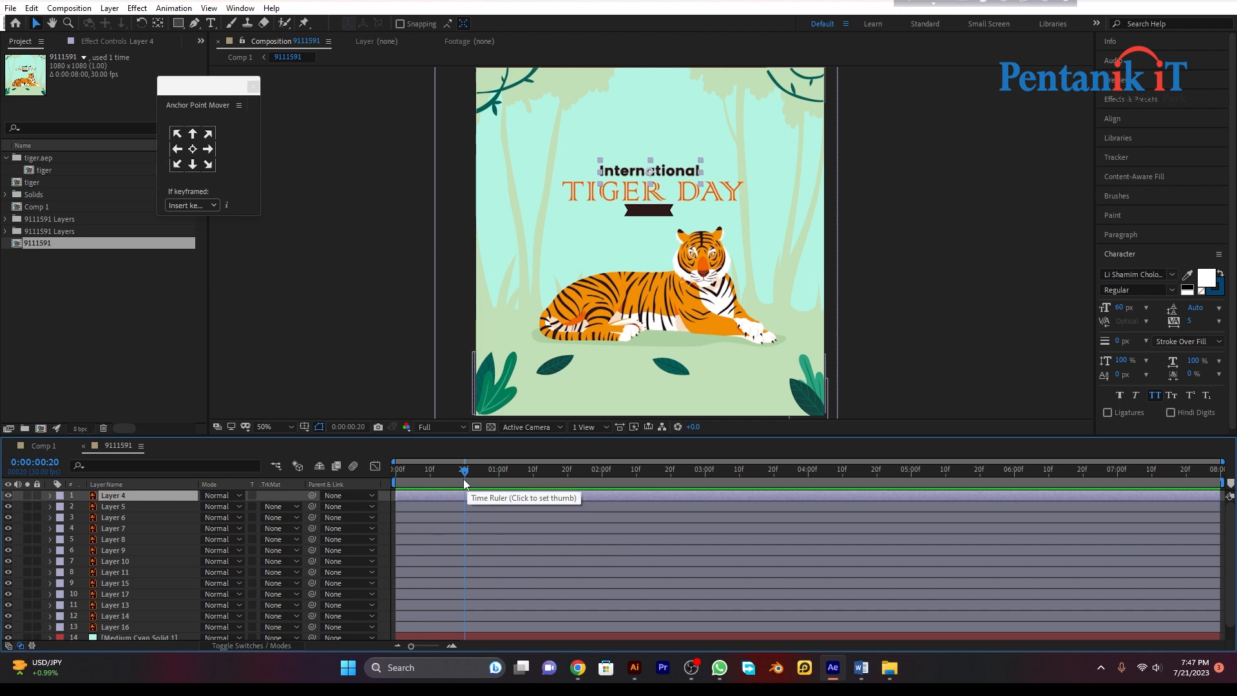
Pre-compose the "International" layer, leaving all attributes in 9111591, and open the new composition.
{"action": "right_click", "coordinate": [431, 496]}
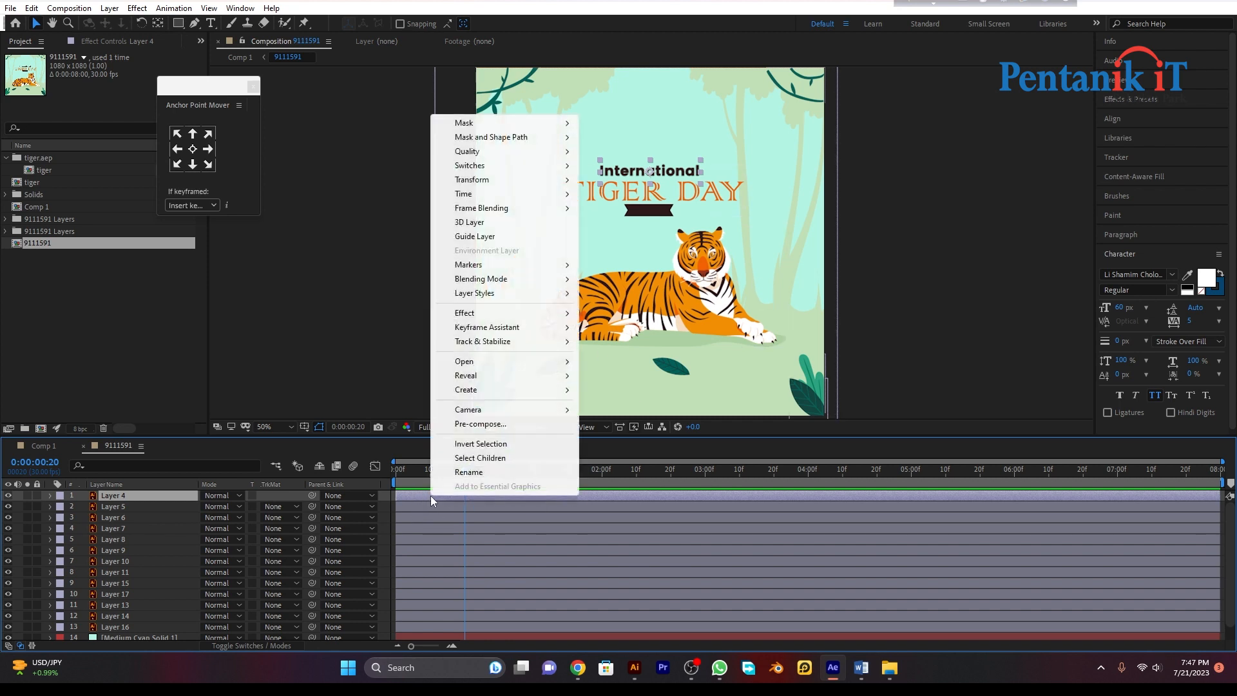
{"action": "left_click", "coordinate": [419, 495]}
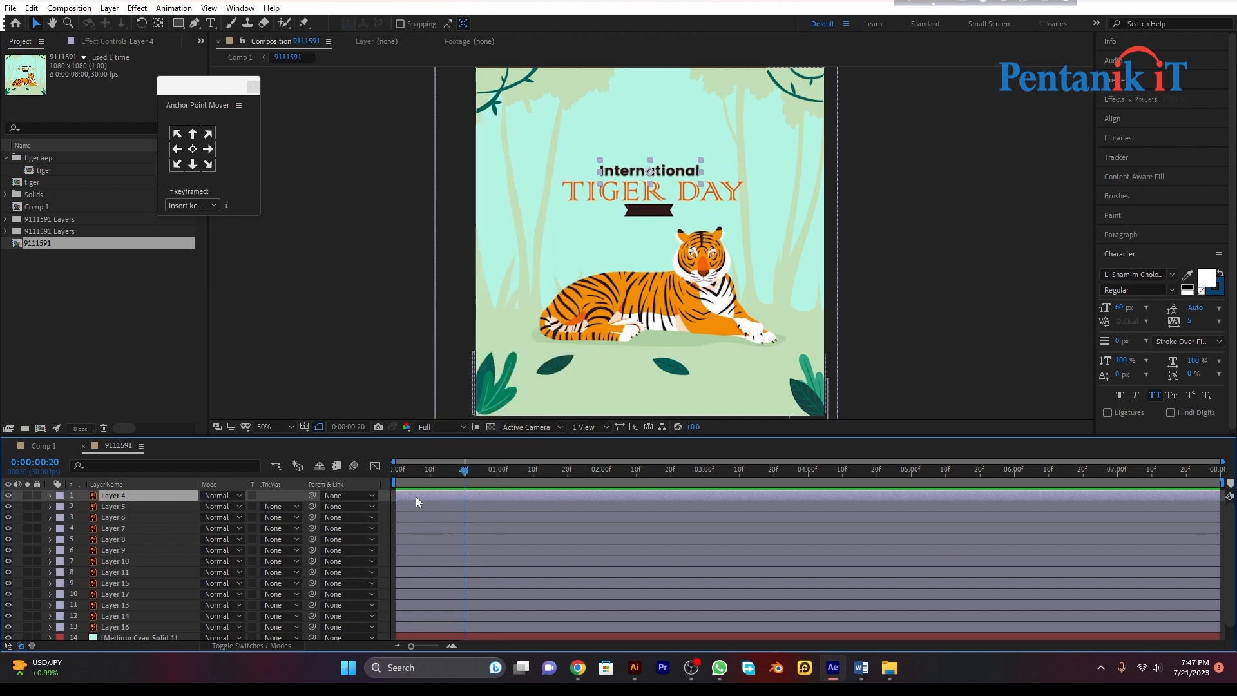
{"action": "right_click", "coordinate": [469, 493]}
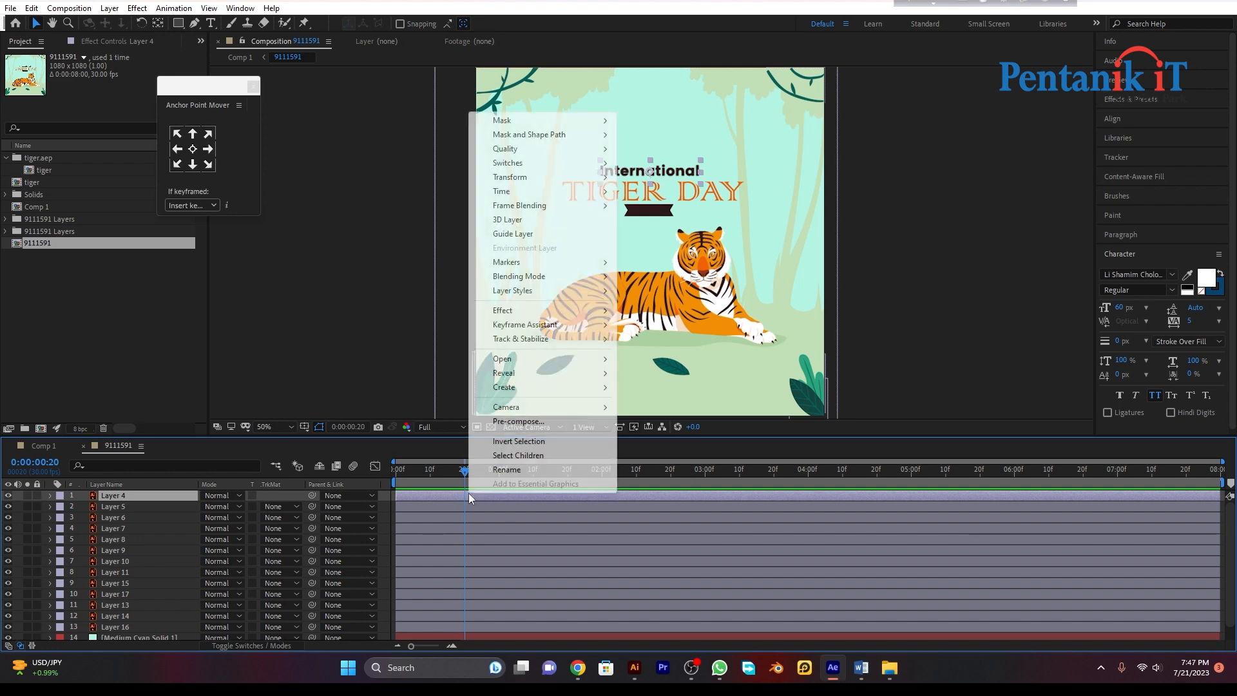
{"action": "left_click", "coordinate": [521, 423]}
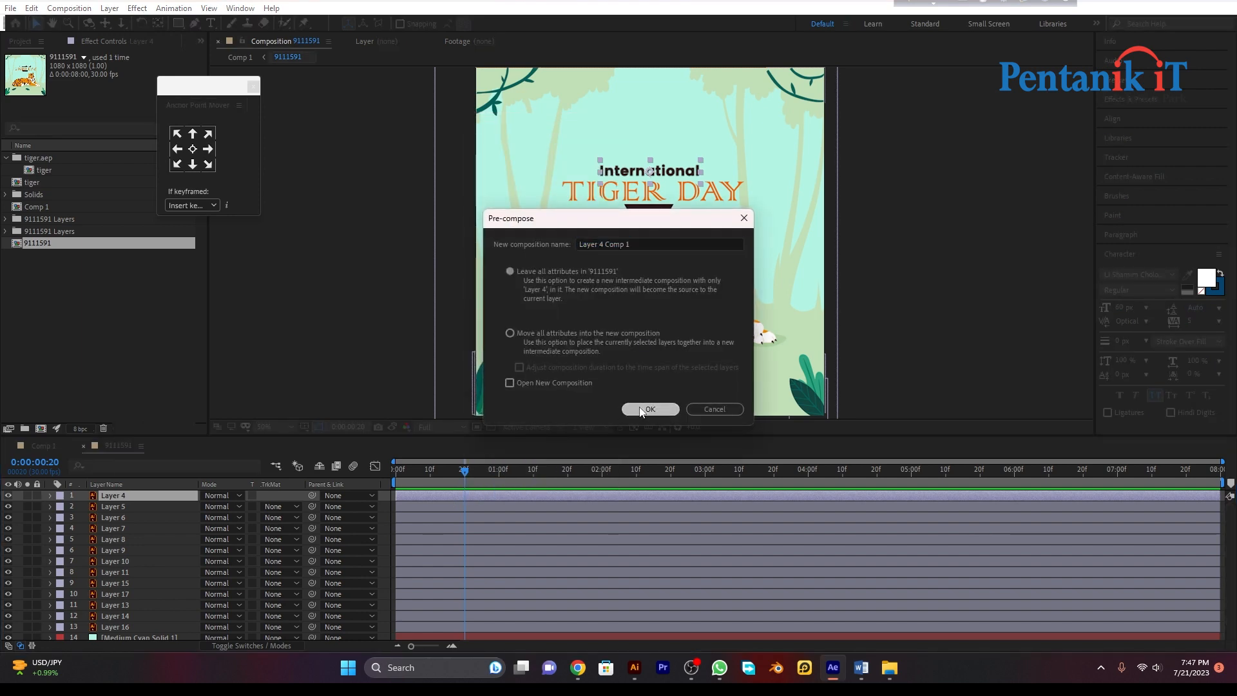
{"action": "left_click", "coordinate": [649, 410]}
{"action": "double_click", "coordinate": [474, 494]}
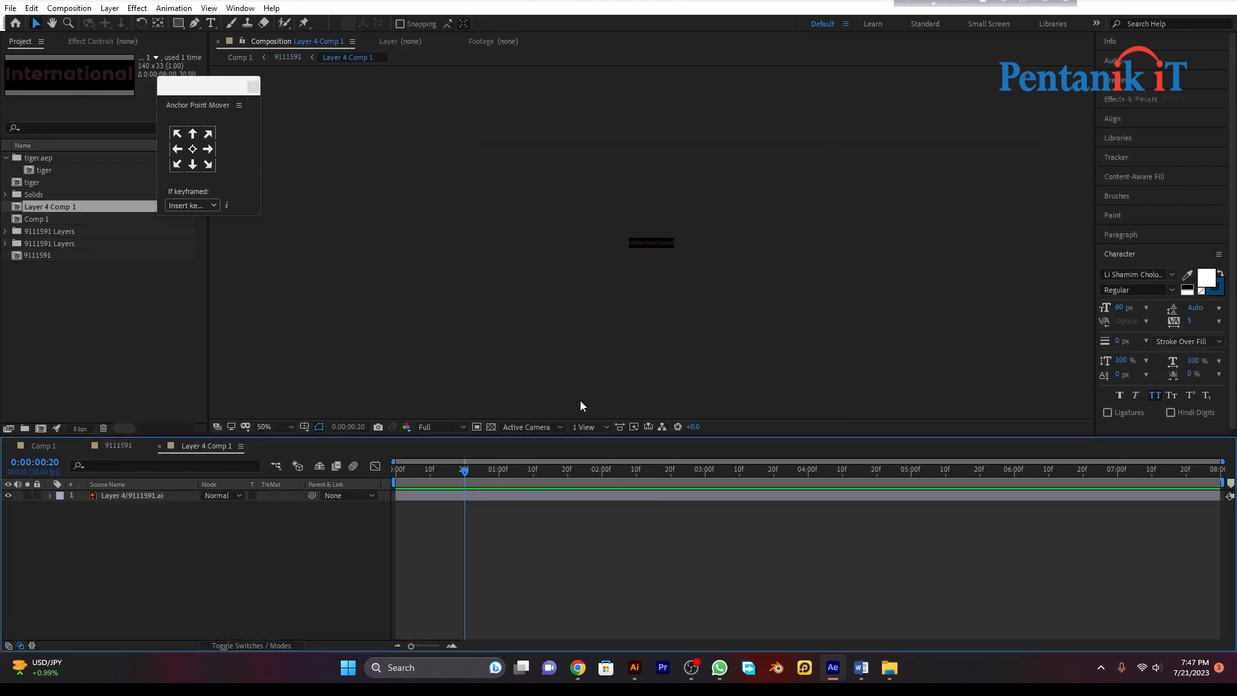
Keyframe the "International" text's position at frame 20 and, at frame 0, beyond the canvas's left edge at about -76.5, 15.5.
{"action": "key", "text": "period"}
{"action": "key", "text": "period"}
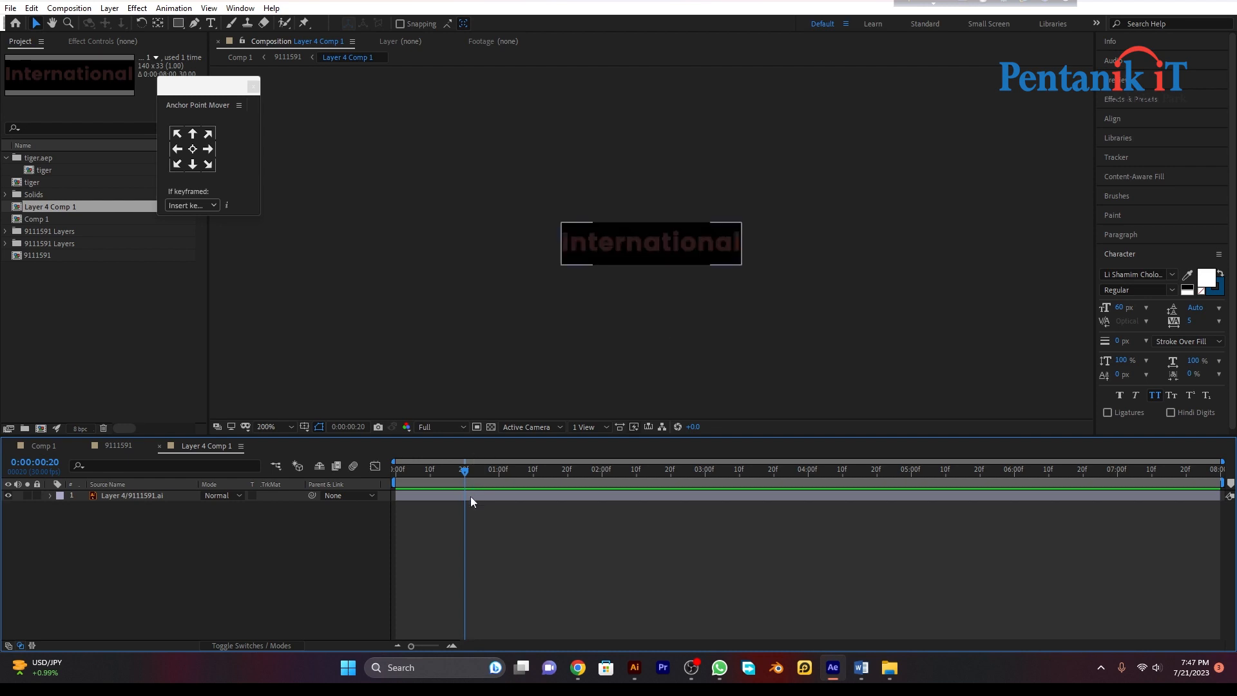
{"action": "key", "text": "p"}
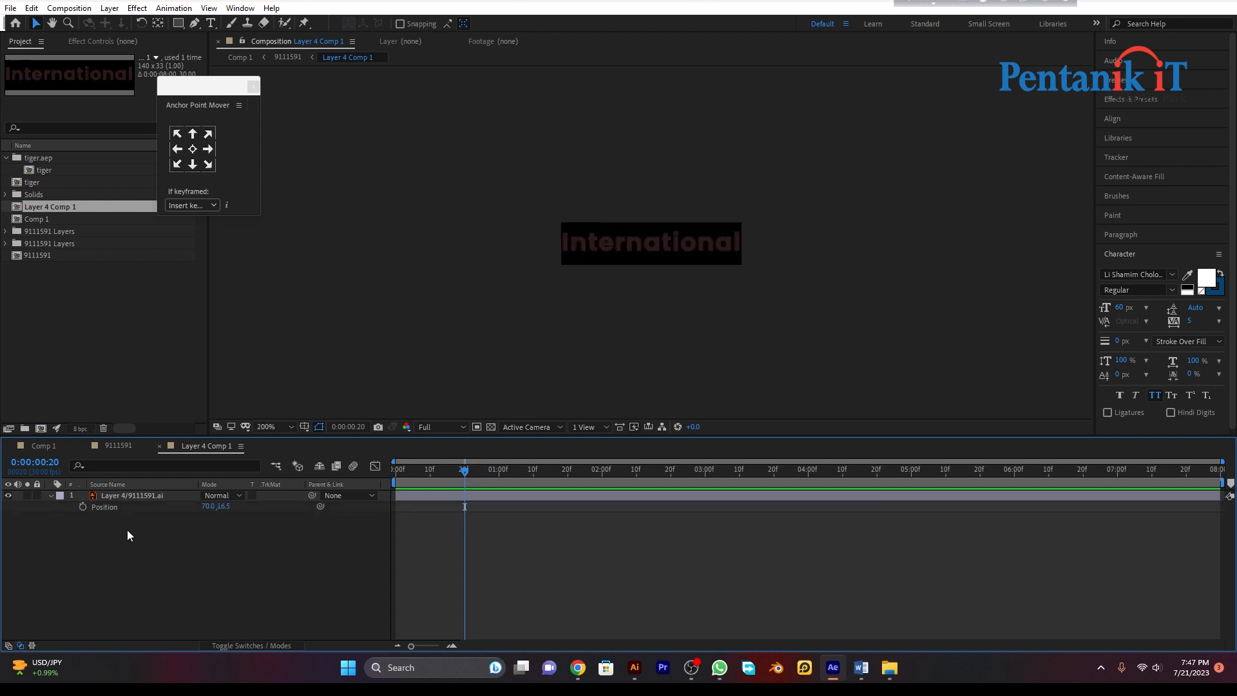
{"action": "left_click", "coordinate": [82, 507]}
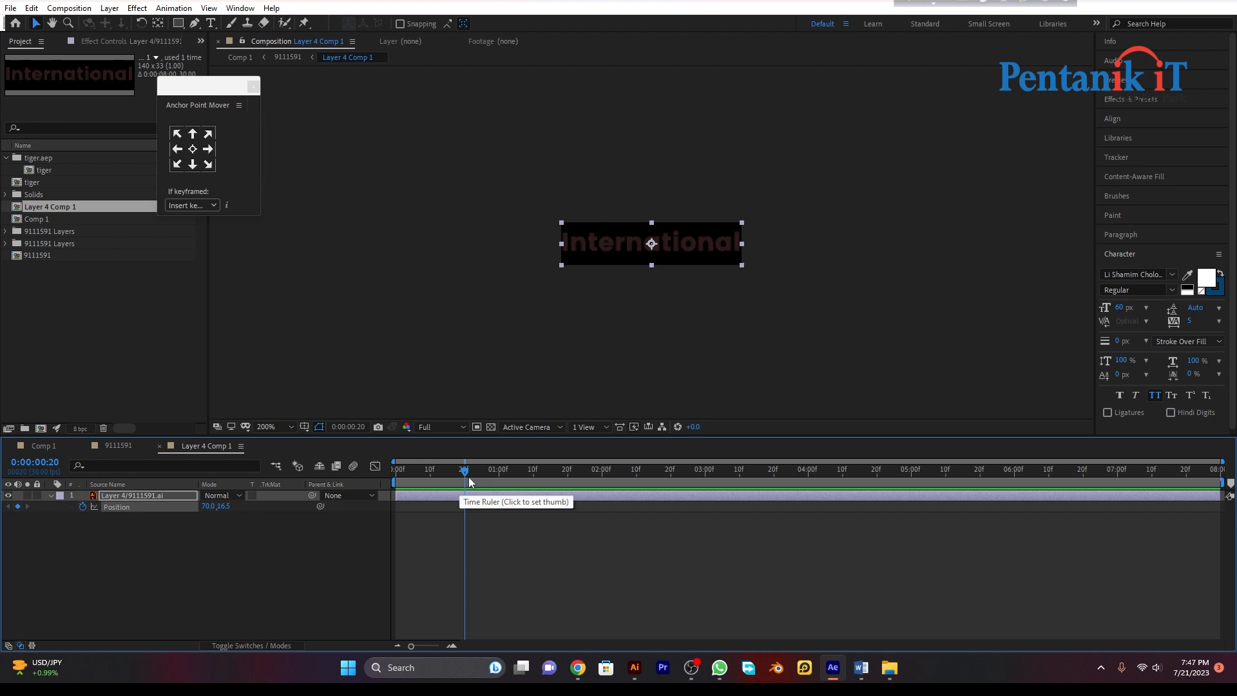
{"action": "left_click_drag", "start_coordinate": [464, 486], "coordinate": [395, 479]}
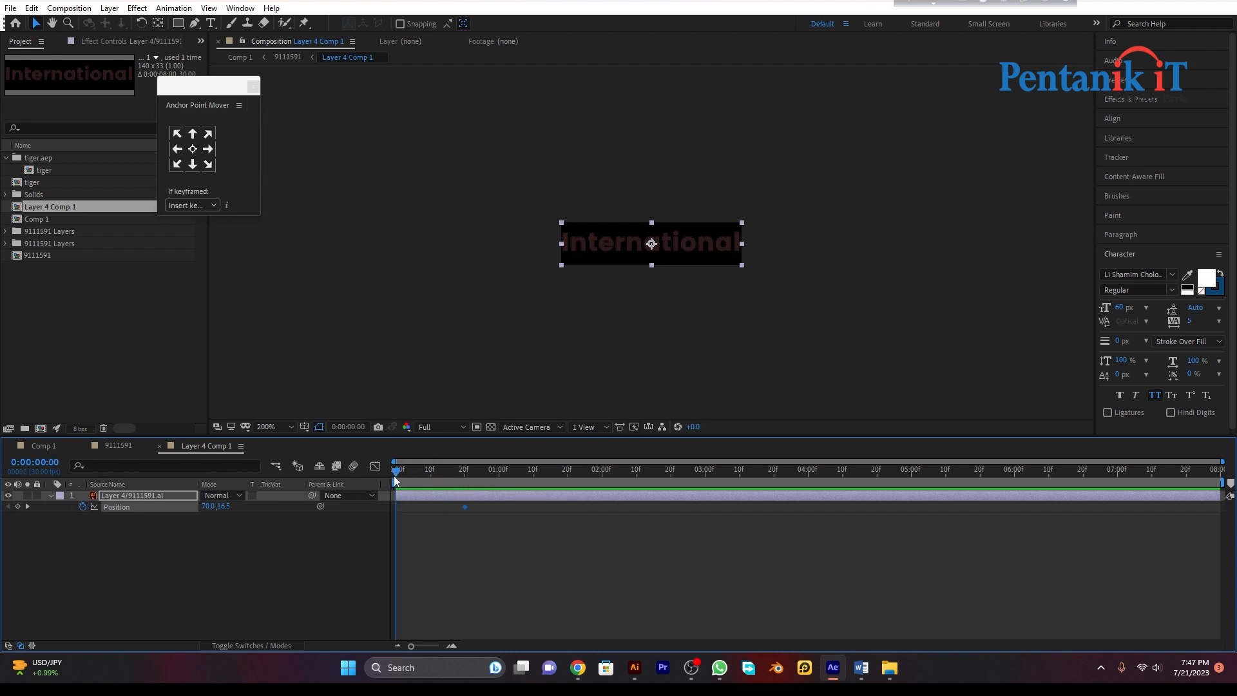
{"action": "left_click_drag", "start_coordinate": [612, 245], "coordinate": [423, 245]}
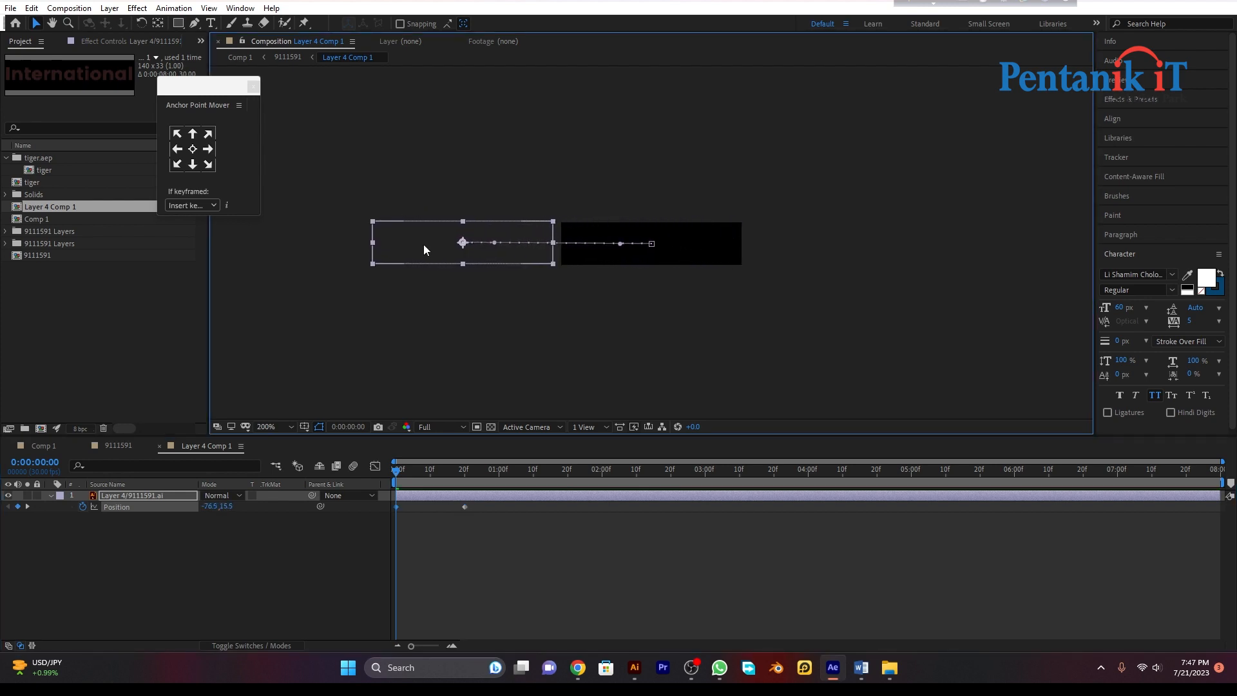
{"action": "key", "text": "space"}
{"action": "key", "text": "space"}
Open Animation Composer 3 and Motion 2, and ease both position keyframes with Motion 2's third easing value (>) at 100.
{"action": "left_click_drag", "start_coordinate": [481, 547], "coordinate": [328, 491]}
{"action": "left_click", "coordinate": [251, 8]}
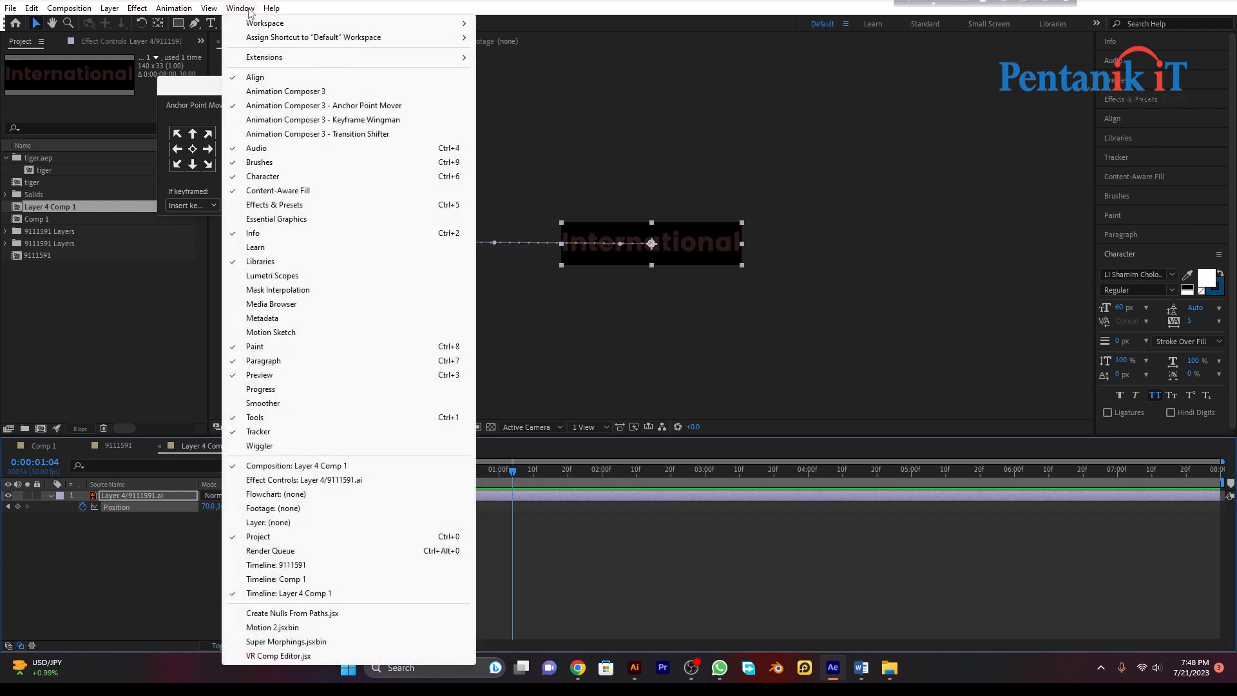
{"action": "left_click", "coordinate": [296, 93]}
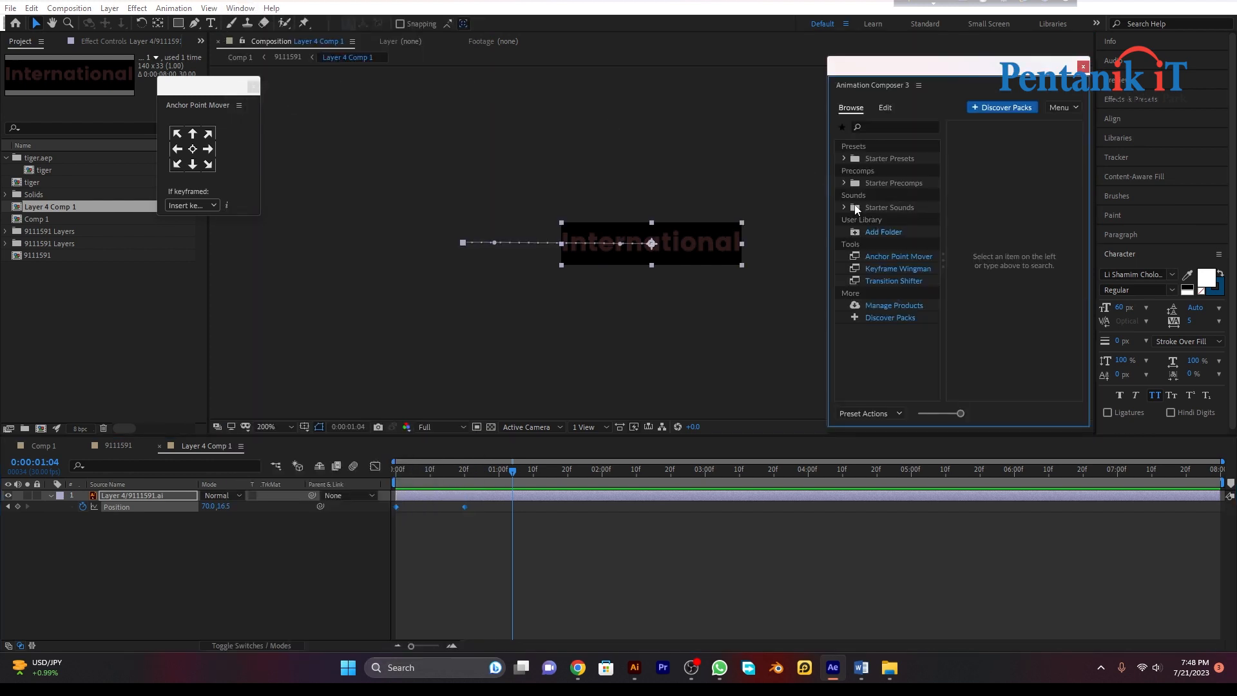
{"action": "left_click", "coordinate": [248, 9]}
{"action": "left_click", "coordinate": [272, 627]}
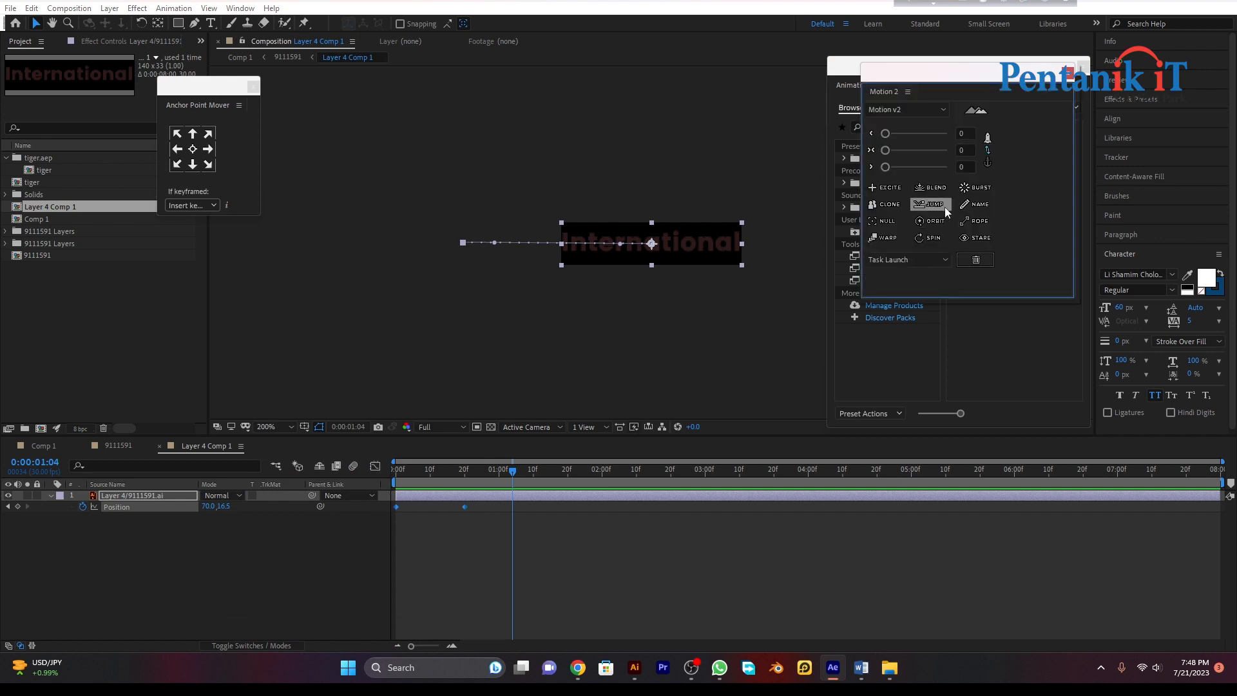
{"action": "left_click_drag", "start_coordinate": [894, 166], "coordinate": [950, 168]}
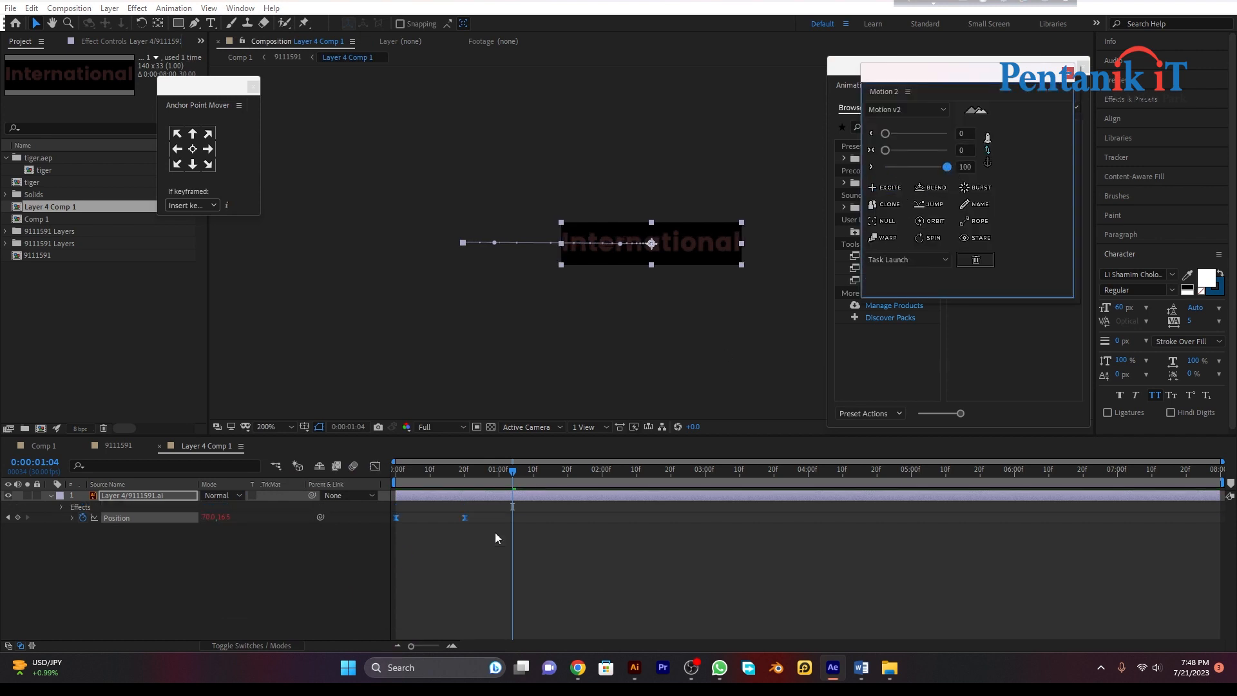
Preview the eased slide-in of the "International" text.
{"action": "left_click", "coordinate": [506, 469]}
{"action": "key", "text": "space"}
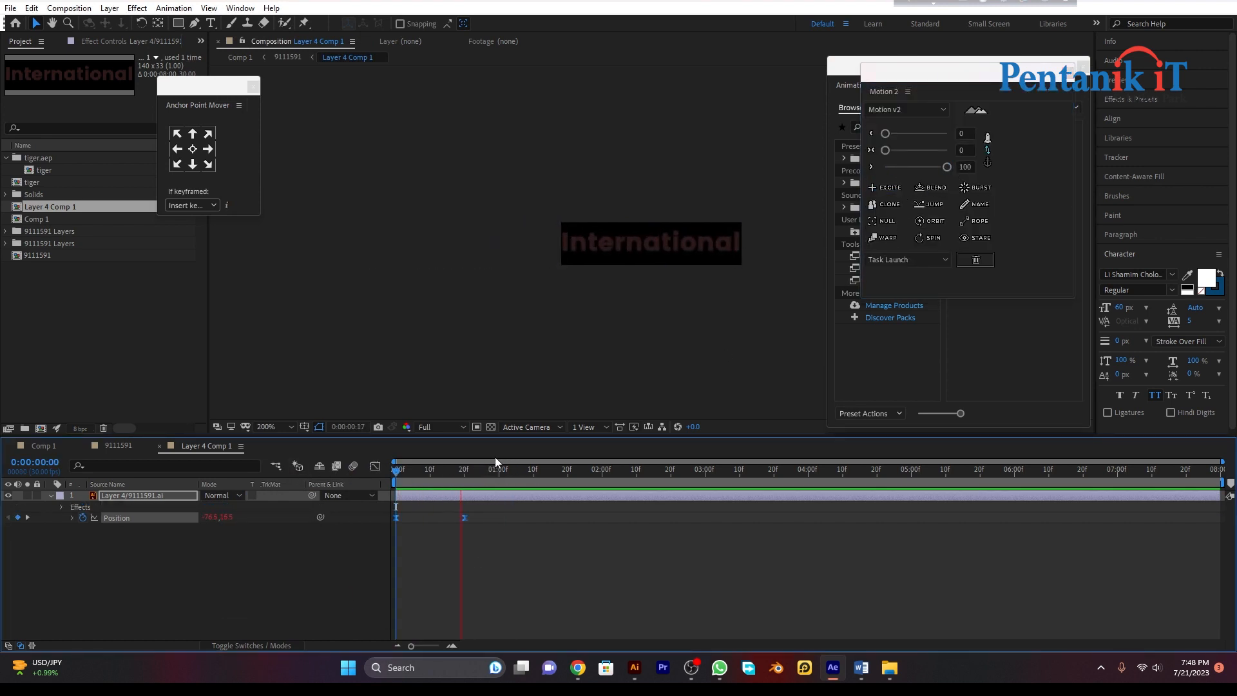
{"action": "left_click", "coordinate": [515, 468]}
{"action": "left_click", "coordinate": [480, 531]}
{"action": "left_click", "coordinate": [463, 517]}
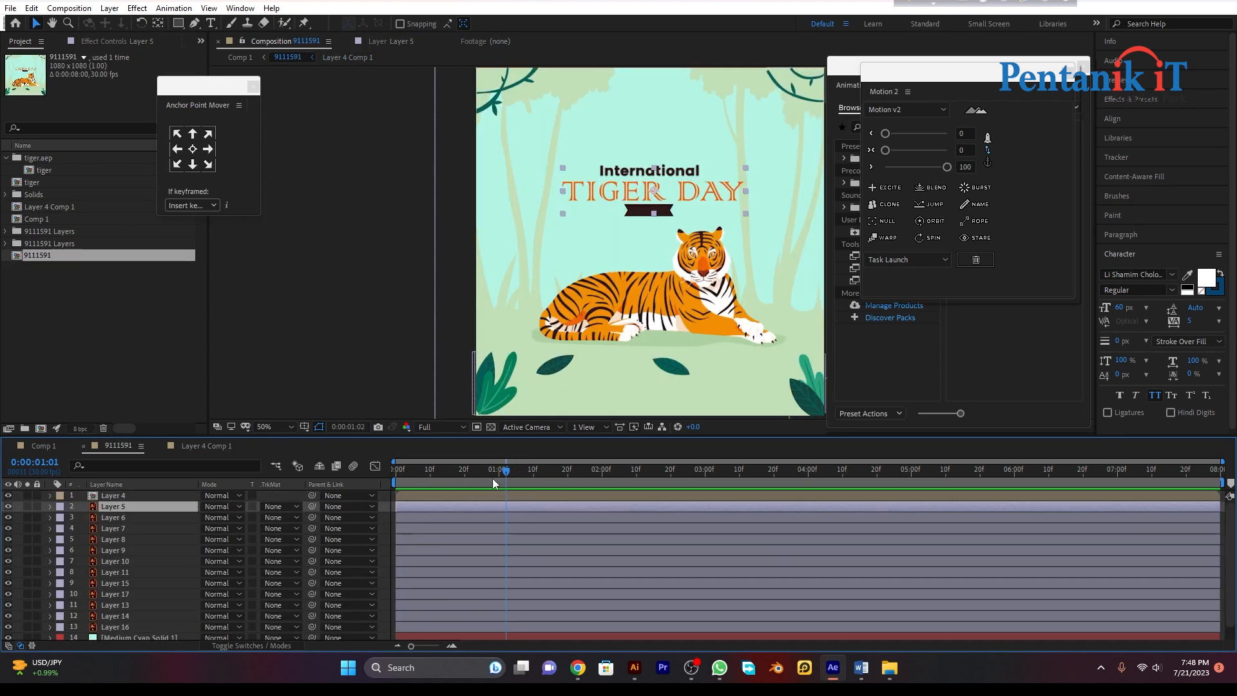
At frame 28 of composition 9111591, pre-compose the "TIGER DAY" layer, leaving all attributes in place, and open the new composition.
{"action": "mouse_move", "coordinate": [492, 478]}
{"action": "left_mouse_down"}
{"action": "mouse_move", "coordinate": [382, 494]}
{"action": "mouse_move", "coordinate": [487, 482]}
{"action": "left_mouse_up"}
{"action": "key", "text": "p"}
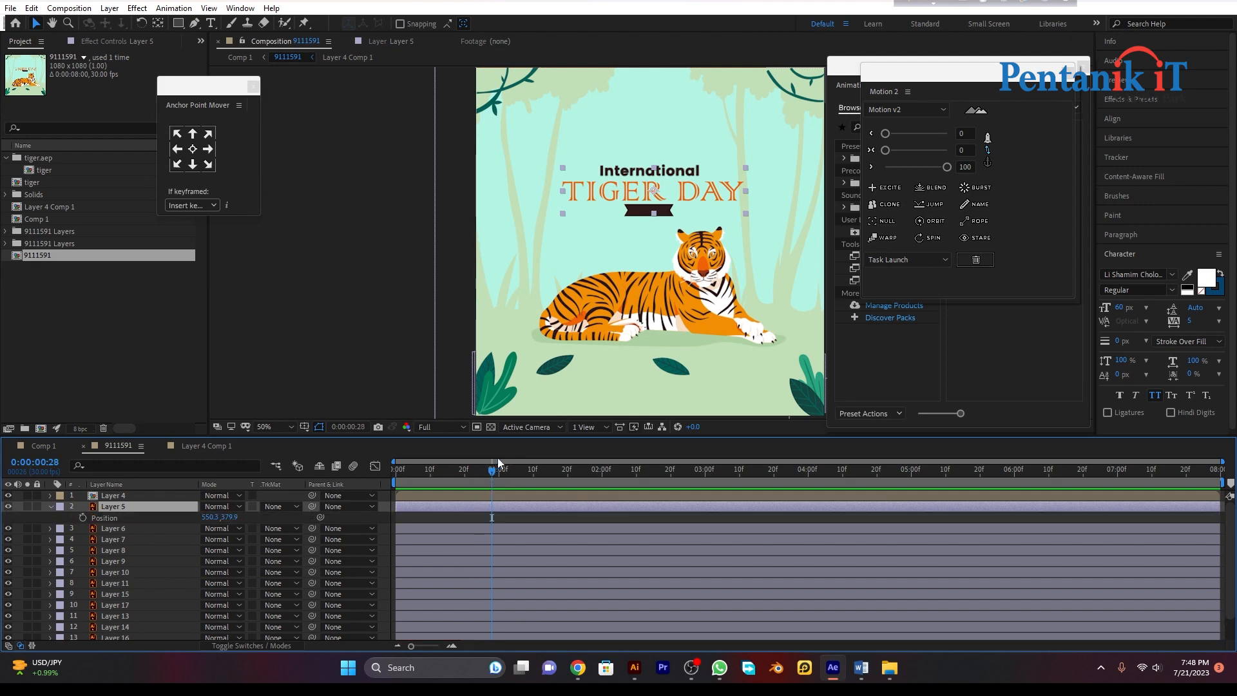
{"action": "right_click", "coordinate": [430, 505]}
{"action": "left_click", "coordinate": [541, 434]}
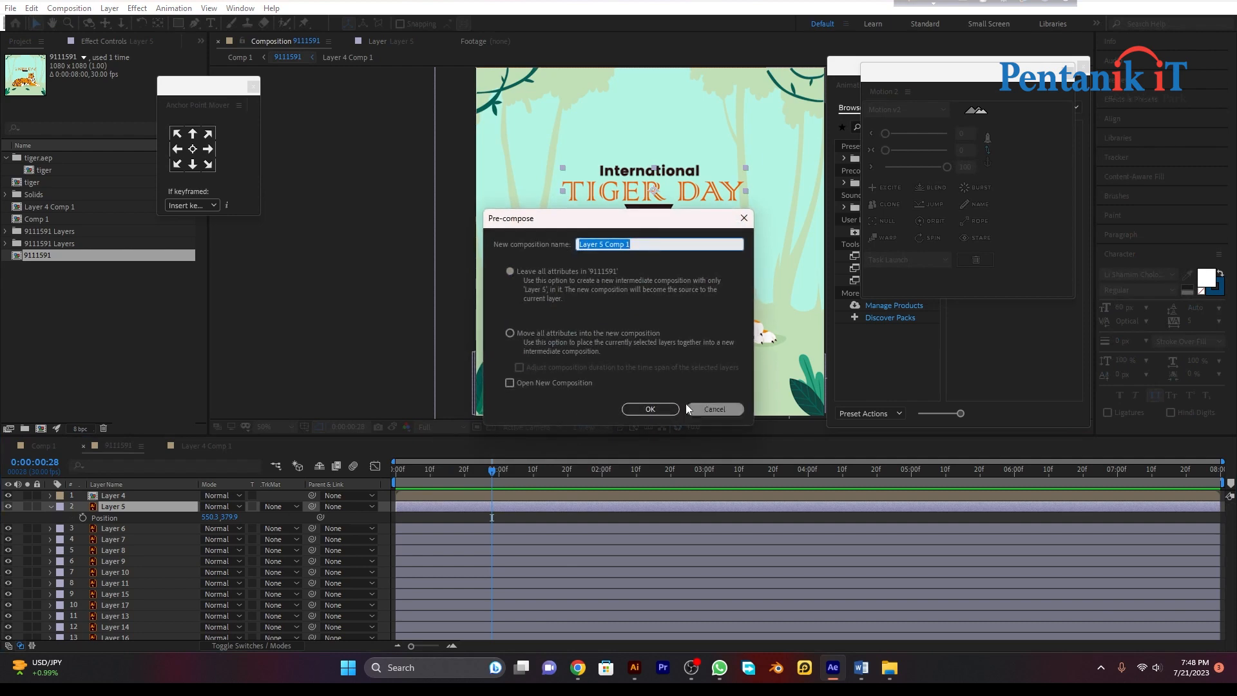
{"action": "left_click", "coordinate": [648, 406]}
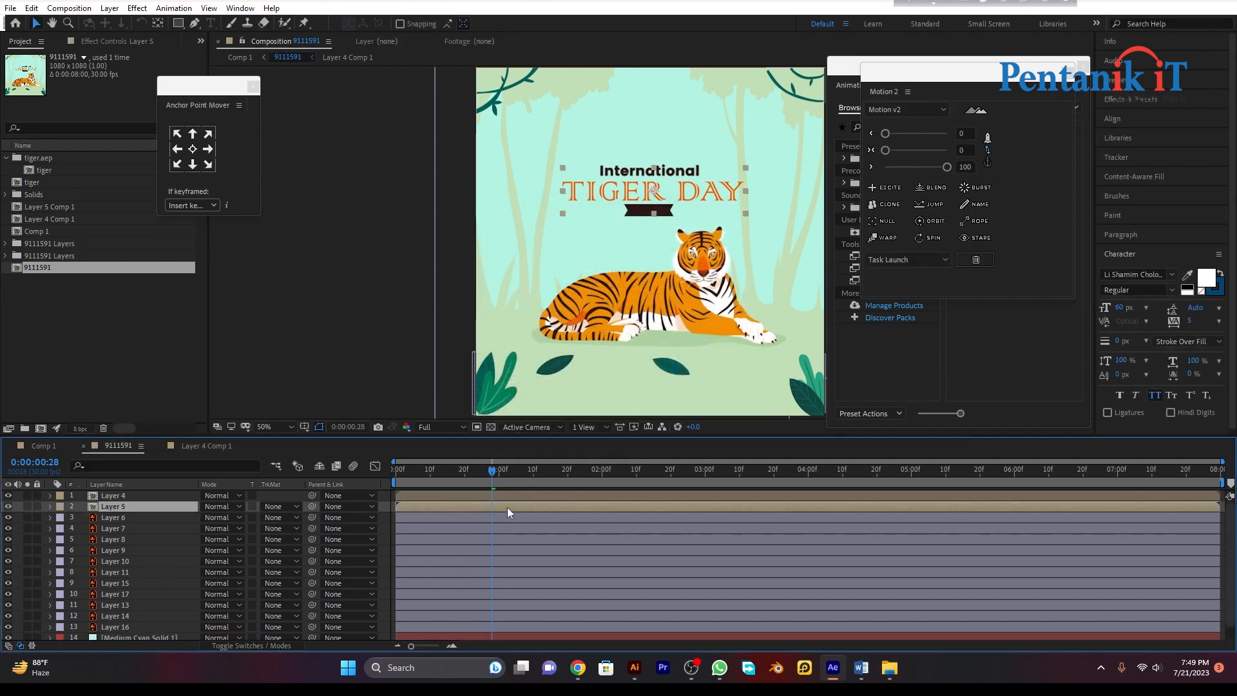
{"action": "double_click", "coordinate": [507, 508]}
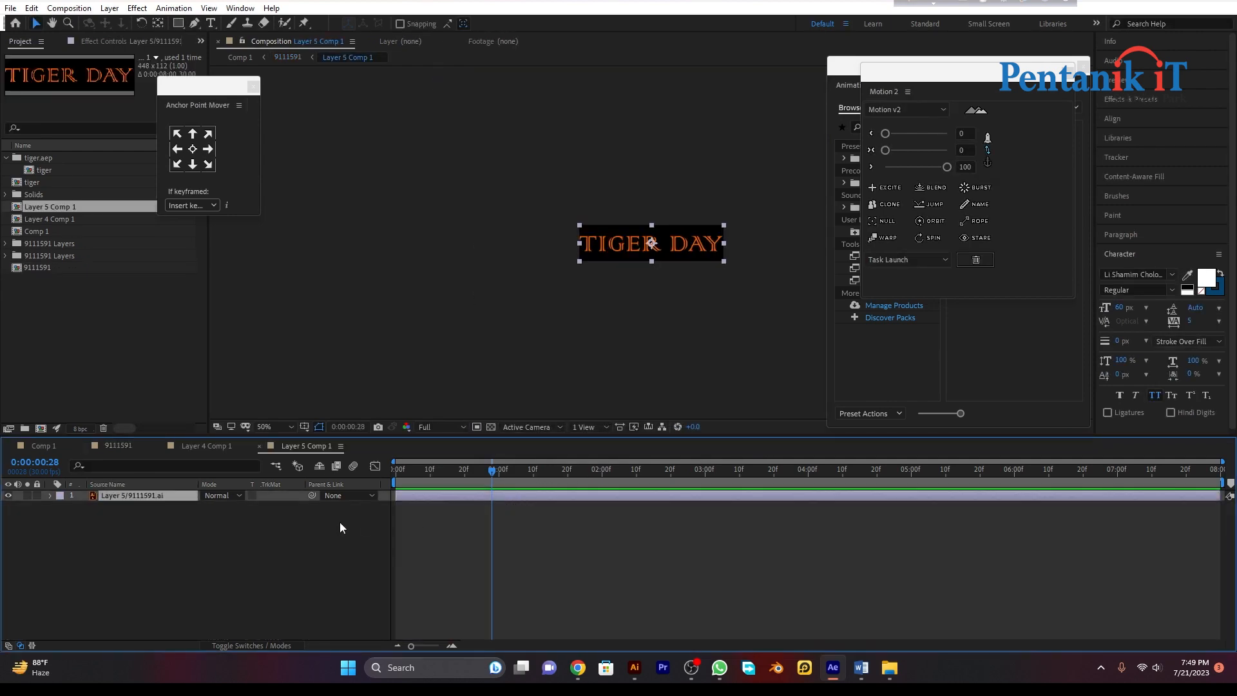
Keyframe the "TIGER DAY" text's current position at 0:00:01:07, and at frame 16 move it above the canvas to 224, -77.
{"action": "key", "text": "p"}
{"action": "left_click", "coordinate": [83, 507]}
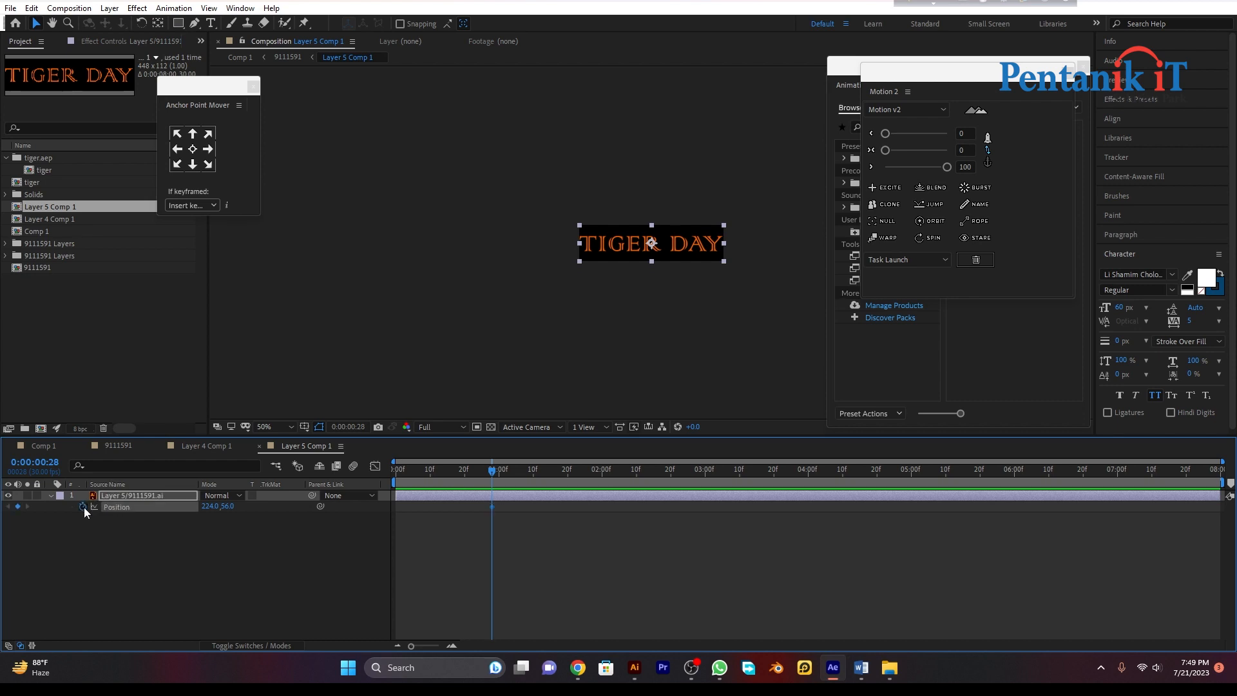
{"action": "left_click_drag", "start_coordinate": [492, 474], "coordinate": [428, 478]}
{"action": "left_click_drag", "start_coordinate": [493, 506], "coordinate": [522, 507]}
{"action": "left_click", "coordinate": [451, 469]}
{"action": "left_click_drag", "start_coordinate": [221, 509], "coordinate": [577, 514]}
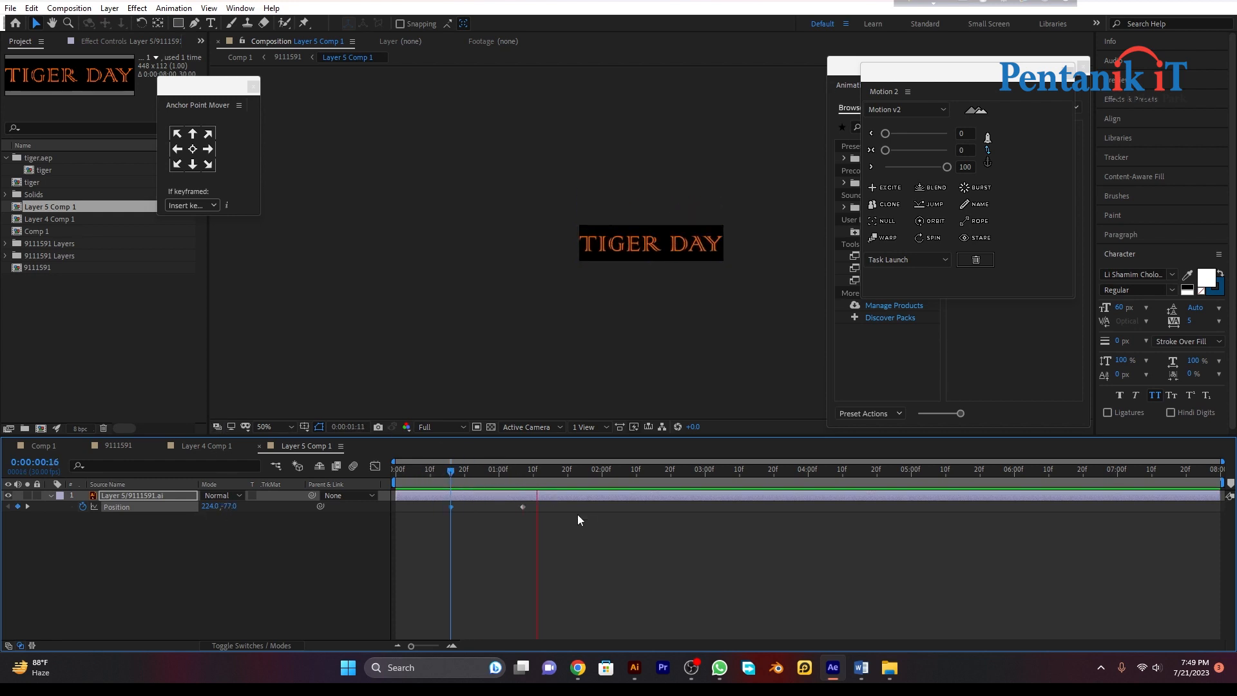
Apply Motion 2's Excite to both "TIGER DAY" position keyframes and set Motion 2's third easing value (>) to 73.
{"action": "left_click", "coordinate": [570, 470]}
{"action": "left_click_drag", "start_coordinate": [570, 566], "coordinate": [439, 477]}
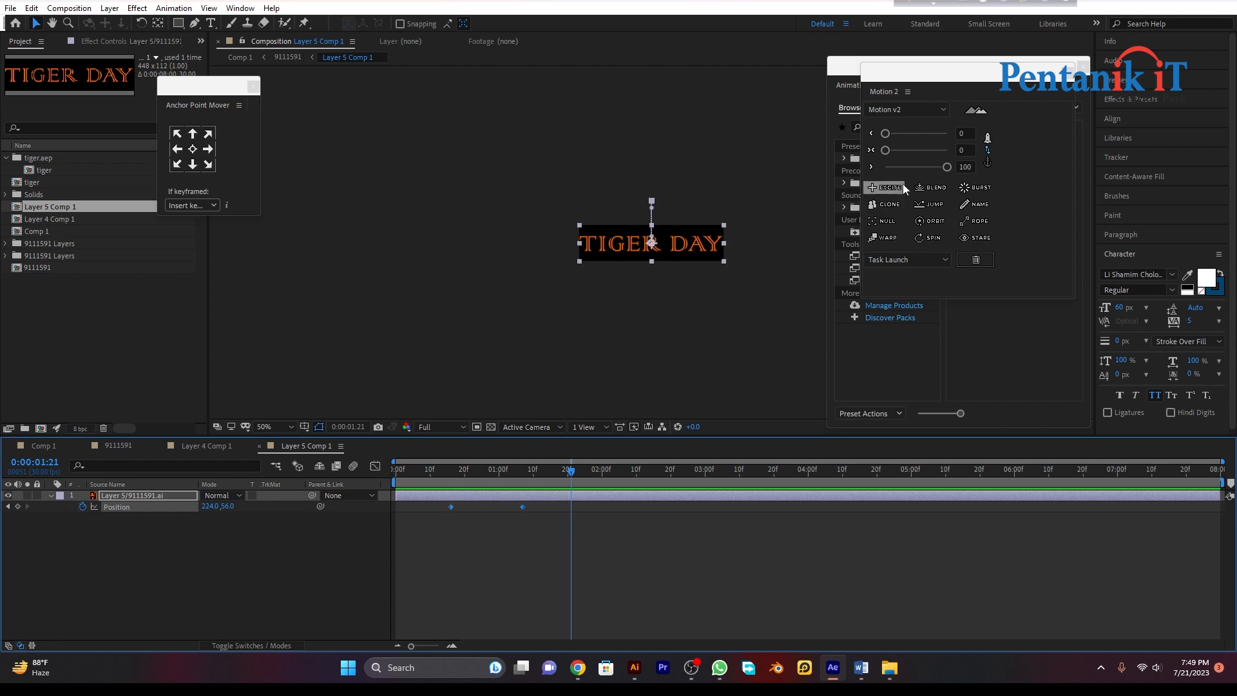
{"action": "left_click", "coordinate": [887, 187]}
{"action": "left_click_drag", "start_coordinate": [946, 167], "coordinate": [930, 167]}
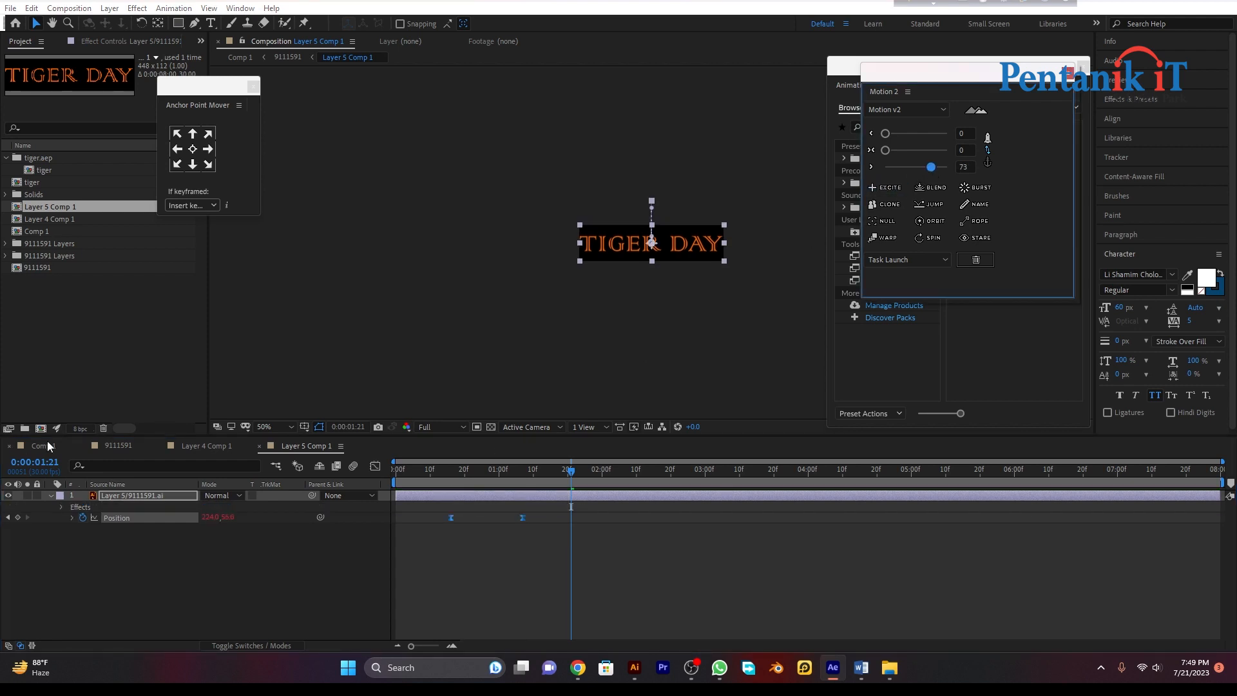
Return to Comp 1 and preview the "TIGER DAY" drop-in from the first frame.
{"action": "key", "text": "Tab"}
{"action": "left_click_drag", "start_coordinate": [571, 471], "coordinate": [381, 482]}
{"action": "key", "text": "space"}
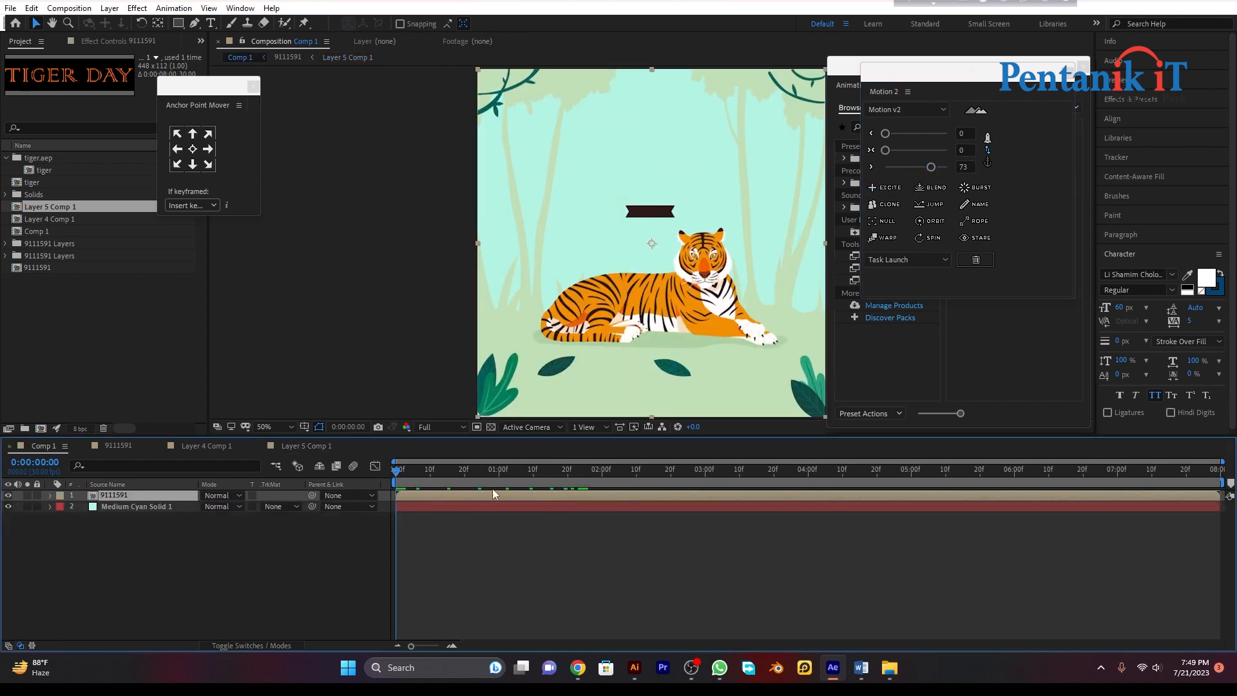
{"action": "left_click_drag", "start_coordinate": [548, 469], "coordinate": [487, 479]}
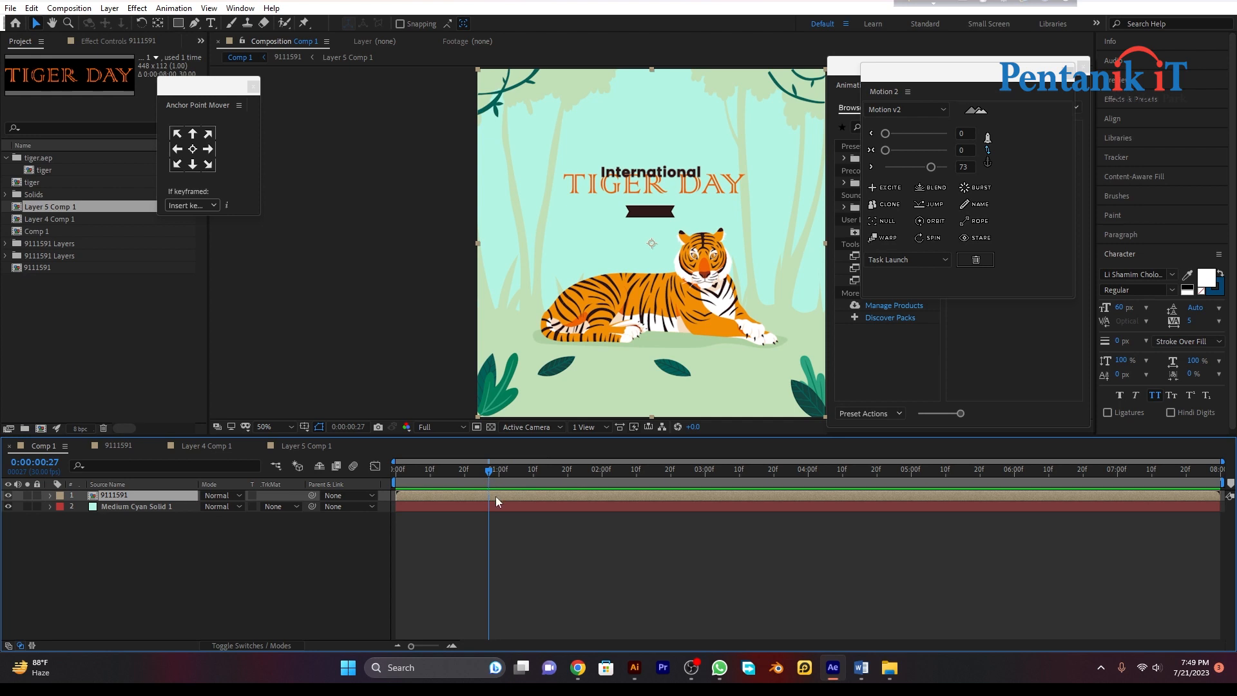
{"action": "mouse_move", "coordinate": [490, 474]}
{"action": "left_mouse_down"}
{"action": "mouse_move", "coordinate": [457, 485]}
{"action": "mouse_move", "coordinate": [512, 482]}
{"action": "mouse_move", "coordinate": [469, 487]}
{"action": "left_mouse_up"}
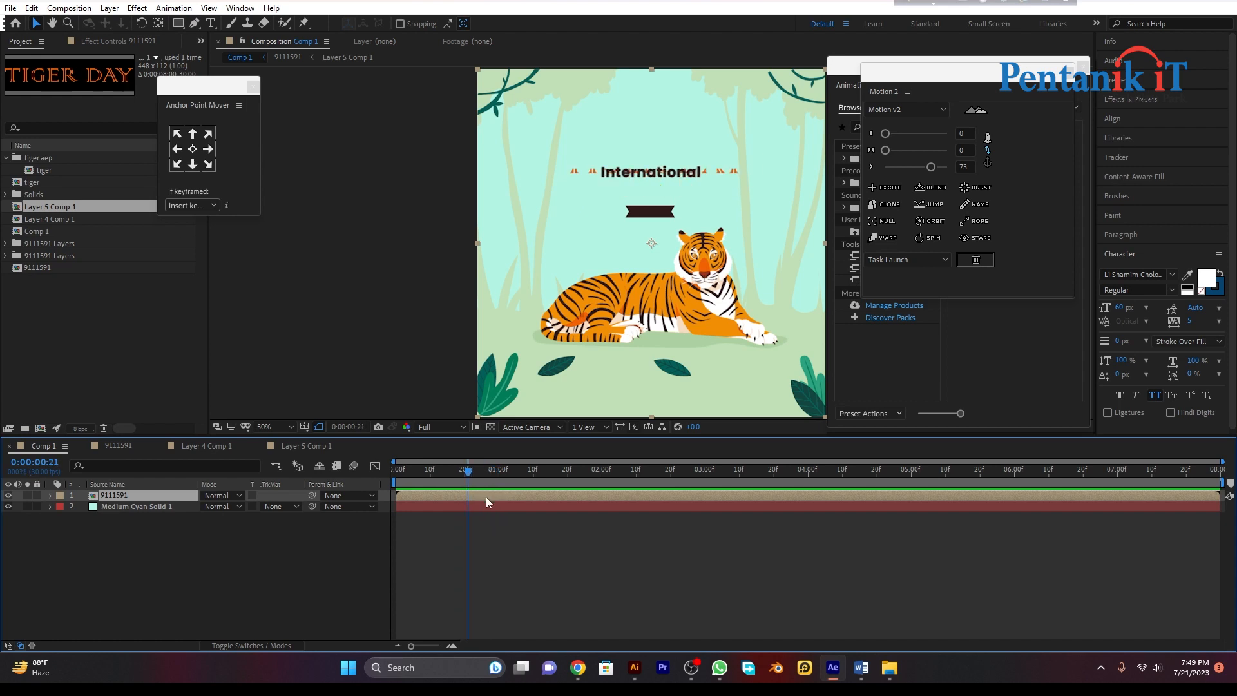
In composition 9111591, move the "TIGER DAY" layer down, clear of "International", and check its final frame.
{"action": "double_click", "coordinate": [486, 497]}
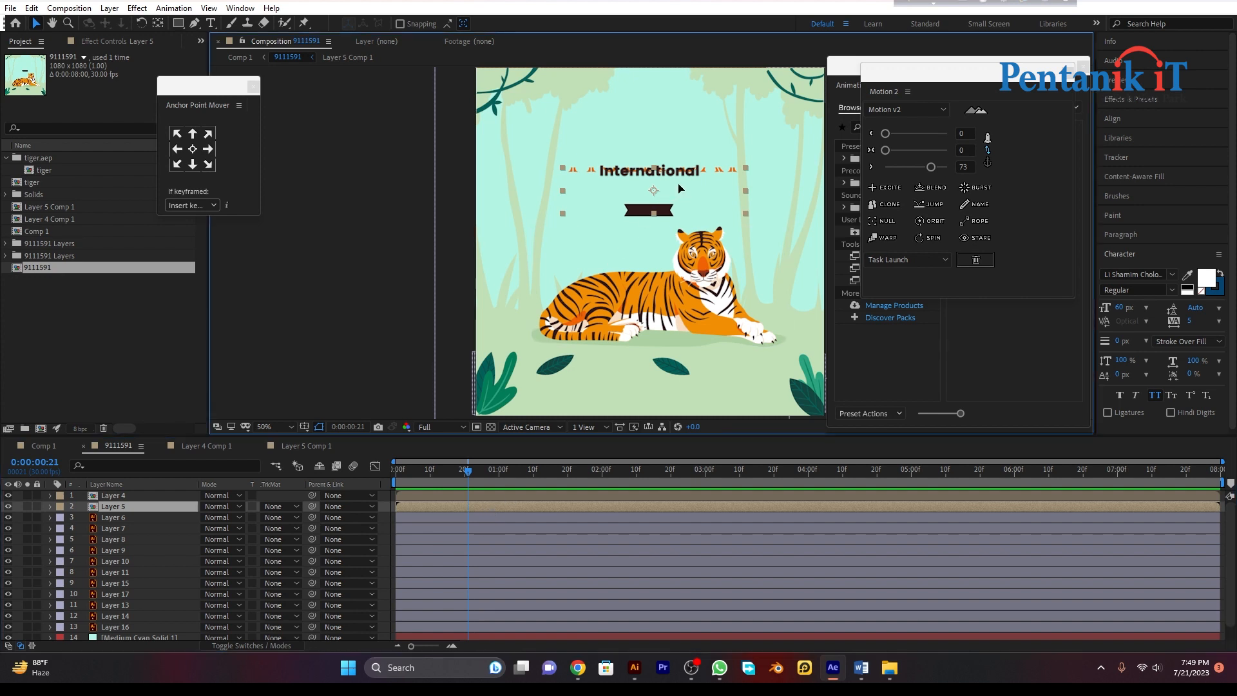
{"action": "left_click_drag", "start_coordinate": [679, 189], "coordinate": [680, 205]}
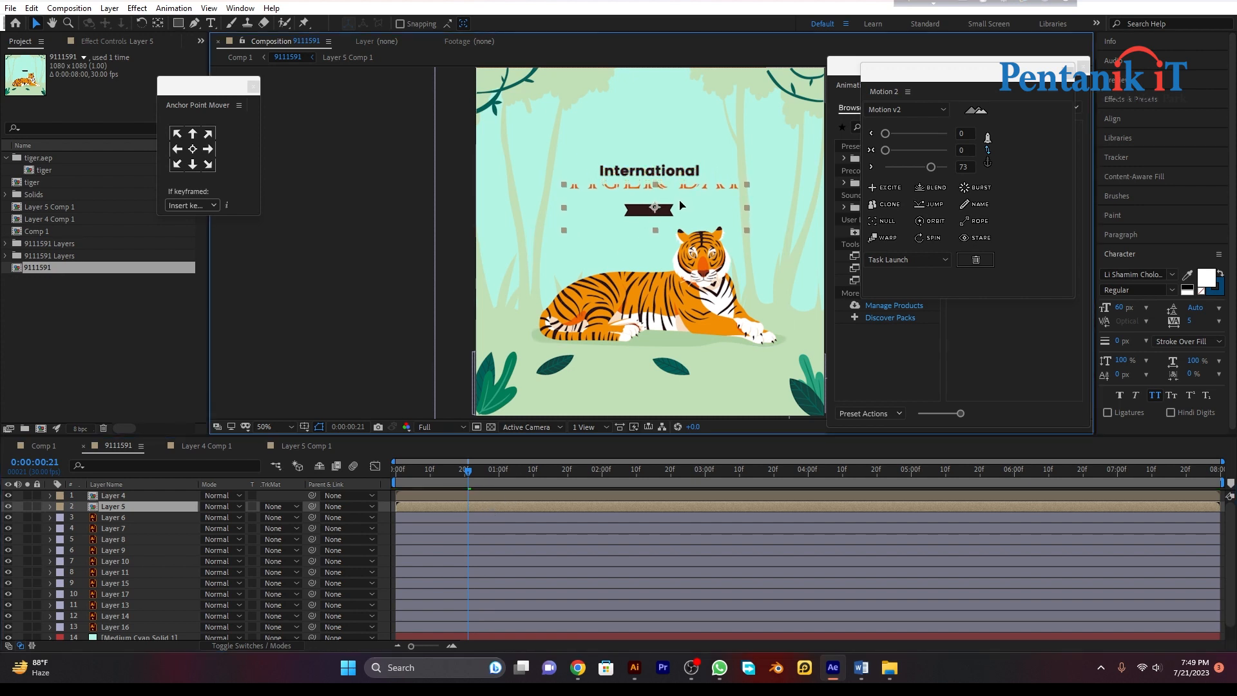
{"action": "left_click_drag", "start_coordinate": [469, 472], "coordinate": [515, 479]}
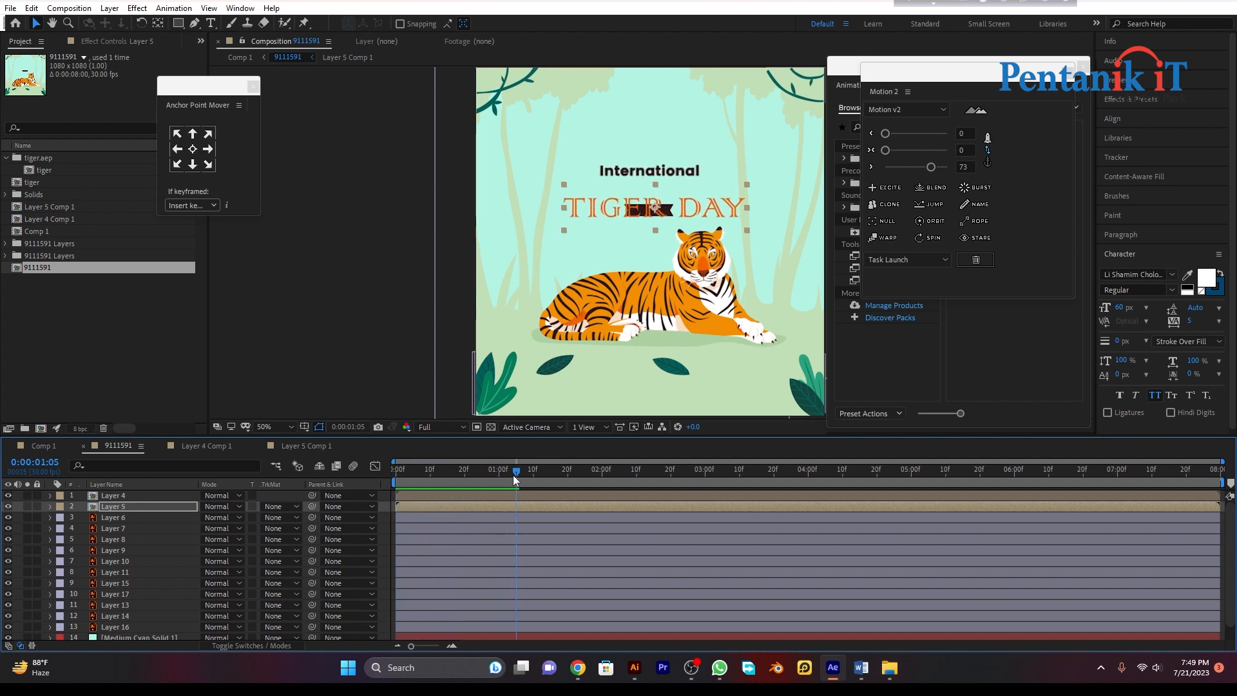
In Layer 5 Comp 1, set the last "TIGER DAY" position keyframe to 224, 34, and check the motion in Comp 1.
{"action": "double_click", "coordinate": [496, 507]}
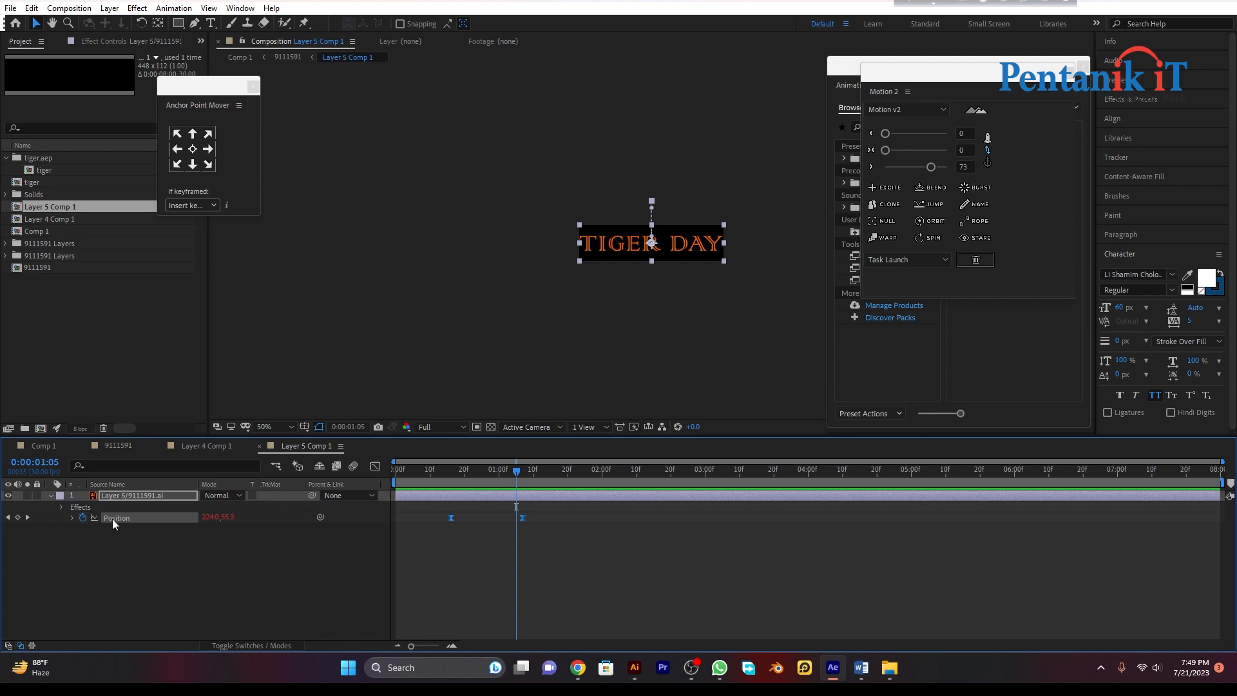
{"action": "left_click", "coordinate": [28, 516]}
{"action": "left_click_drag", "start_coordinate": [224, 517], "coordinate": [222, 507]}
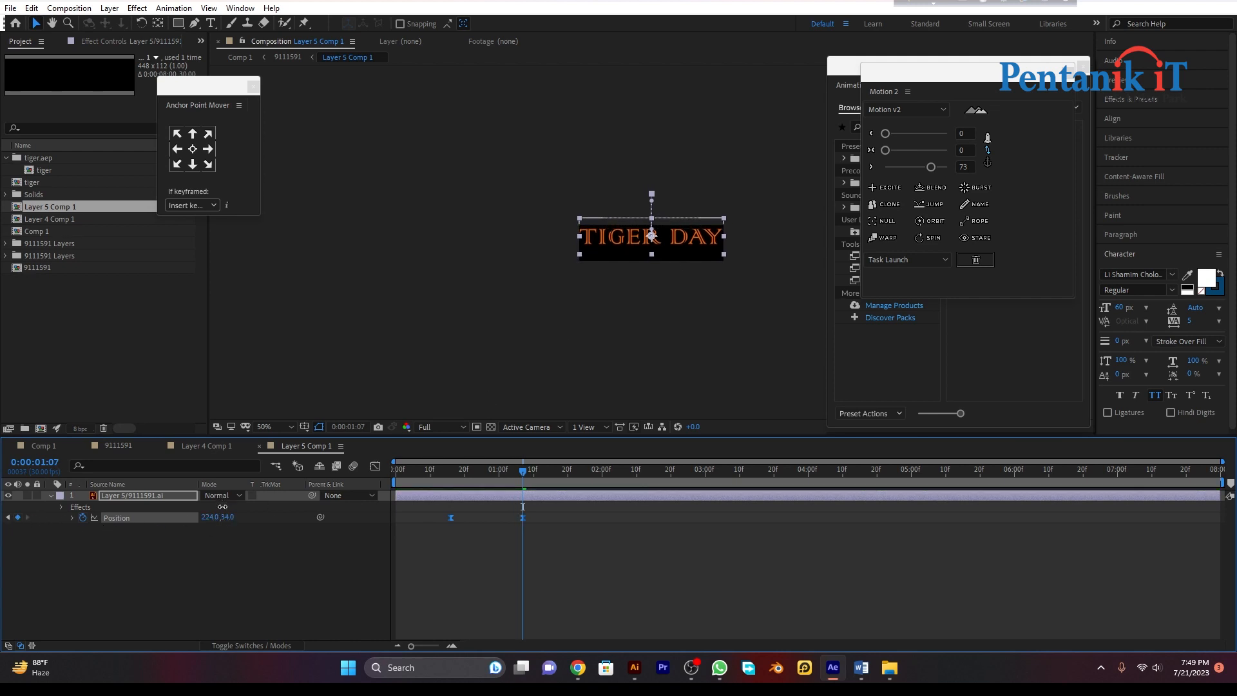
{"action": "left_click", "coordinate": [738, 565]}
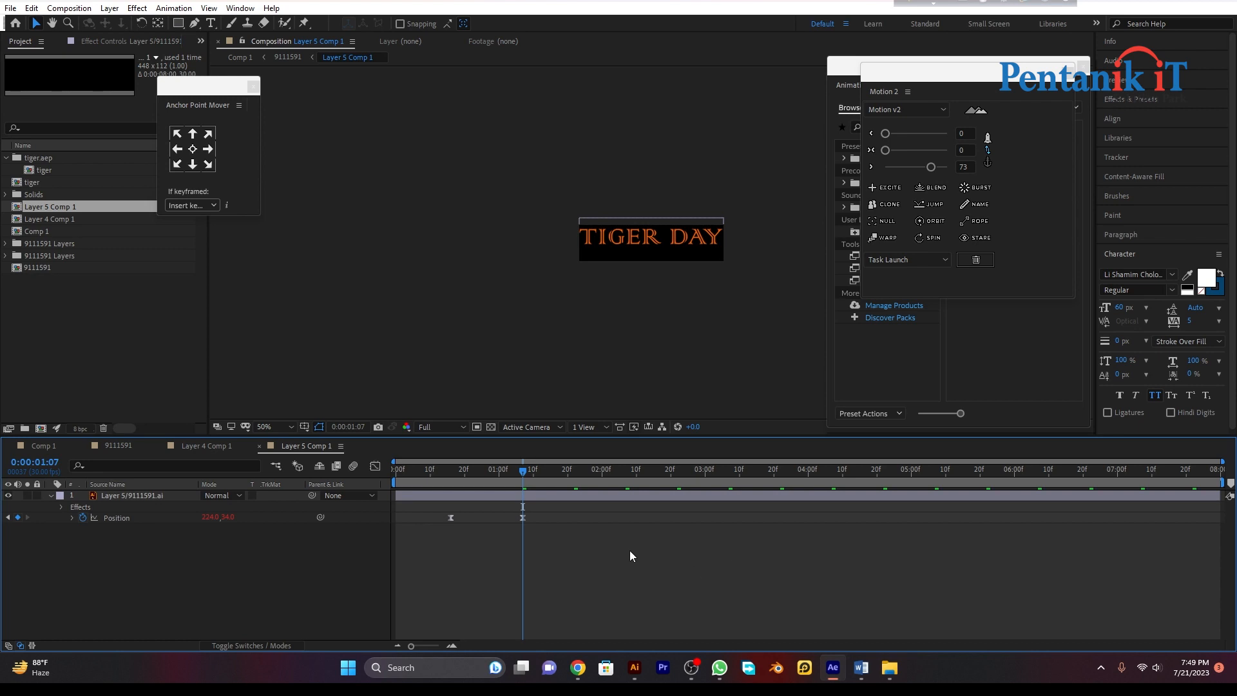
{"action": "left_click", "coordinate": [29, 446]}
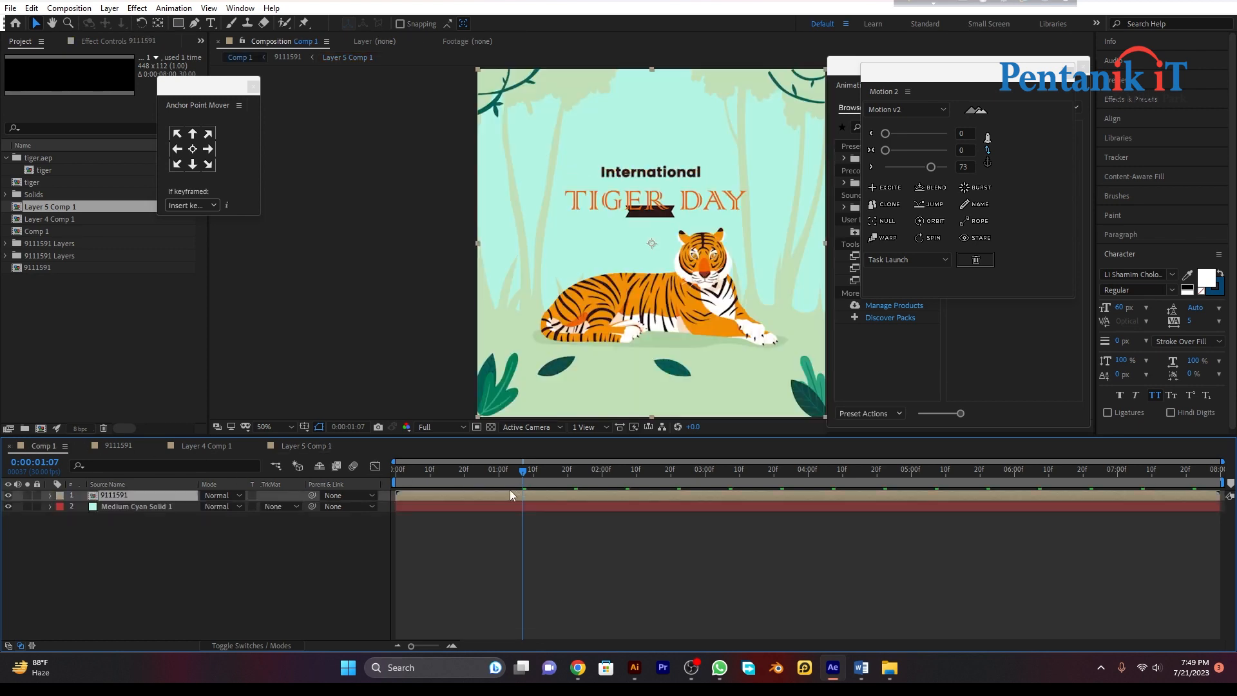
{"action": "mouse_move", "coordinate": [509, 494]}
{"action": "left_mouse_down"}
{"action": "mouse_move", "coordinate": [470, 490]}
{"action": "mouse_move", "coordinate": [485, 491]}
{"action": "left_mouse_up"}
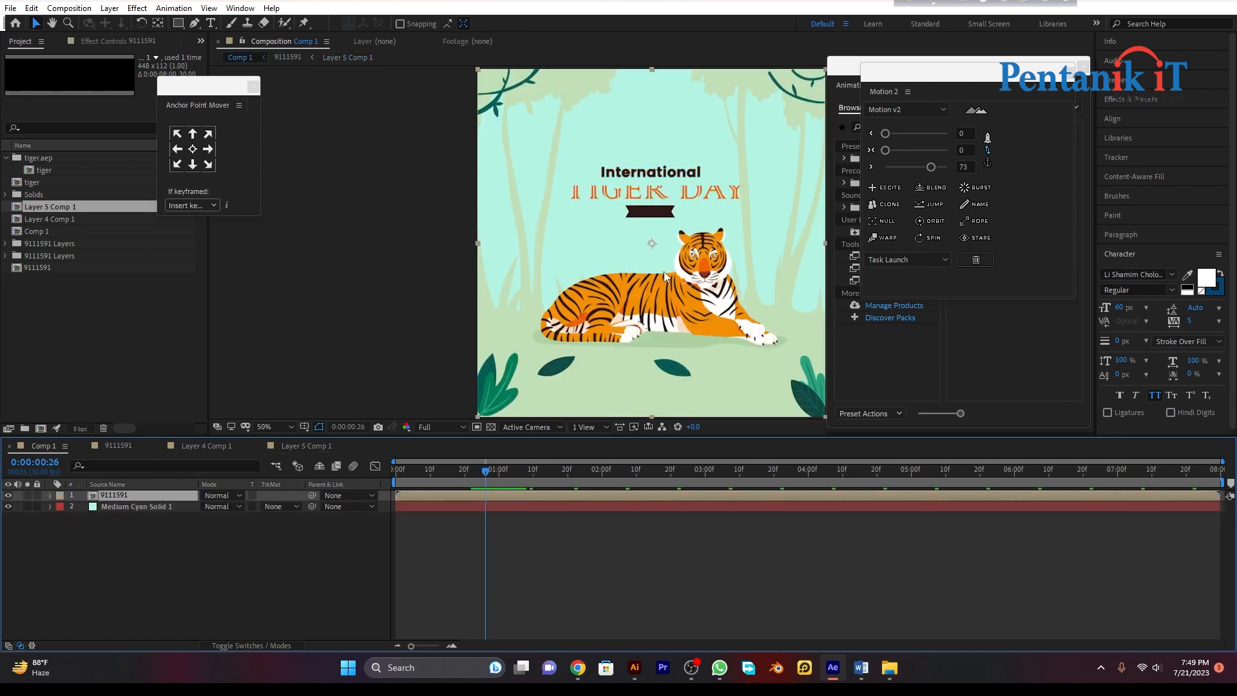
In composition 9111591, nudge the "TIGER DAY" layer up closer to "International" and check it at 0:00:01:07.
{"action": "double_click", "coordinate": [628, 497]}
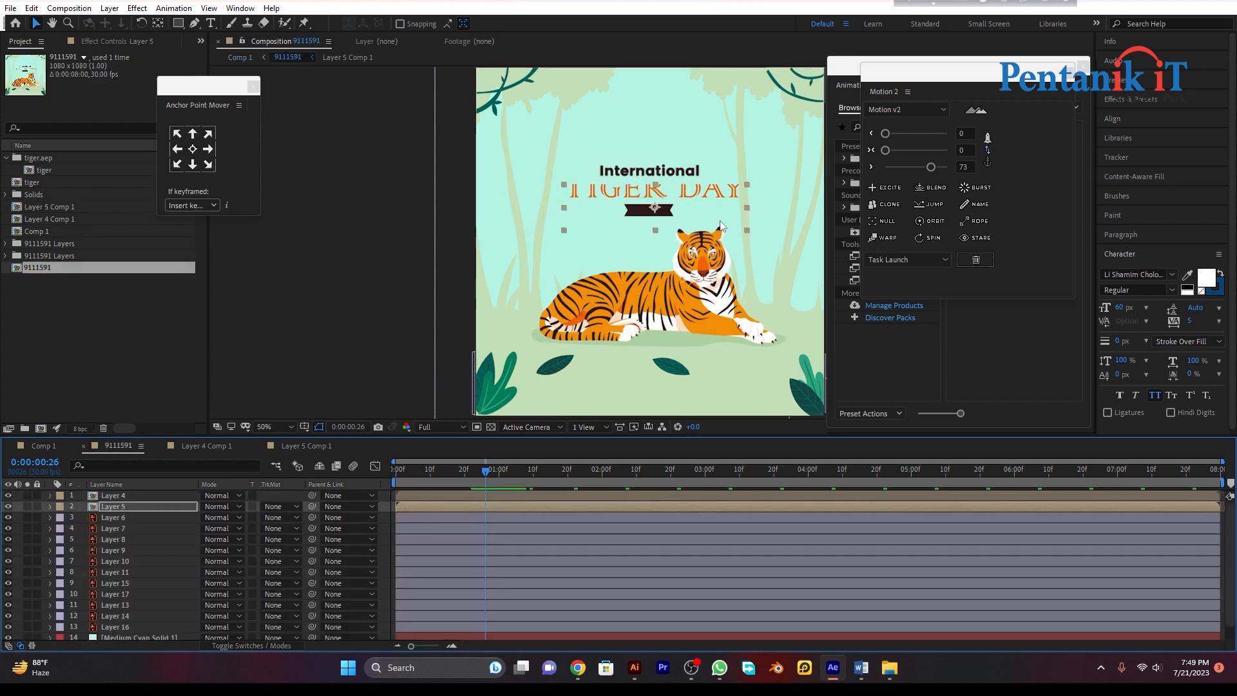
{"action": "left_click_drag", "start_coordinate": [714, 199], "coordinate": [715, 191]}
{"action": "left_click_drag", "start_coordinate": [485, 480], "coordinate": [525, 471]}
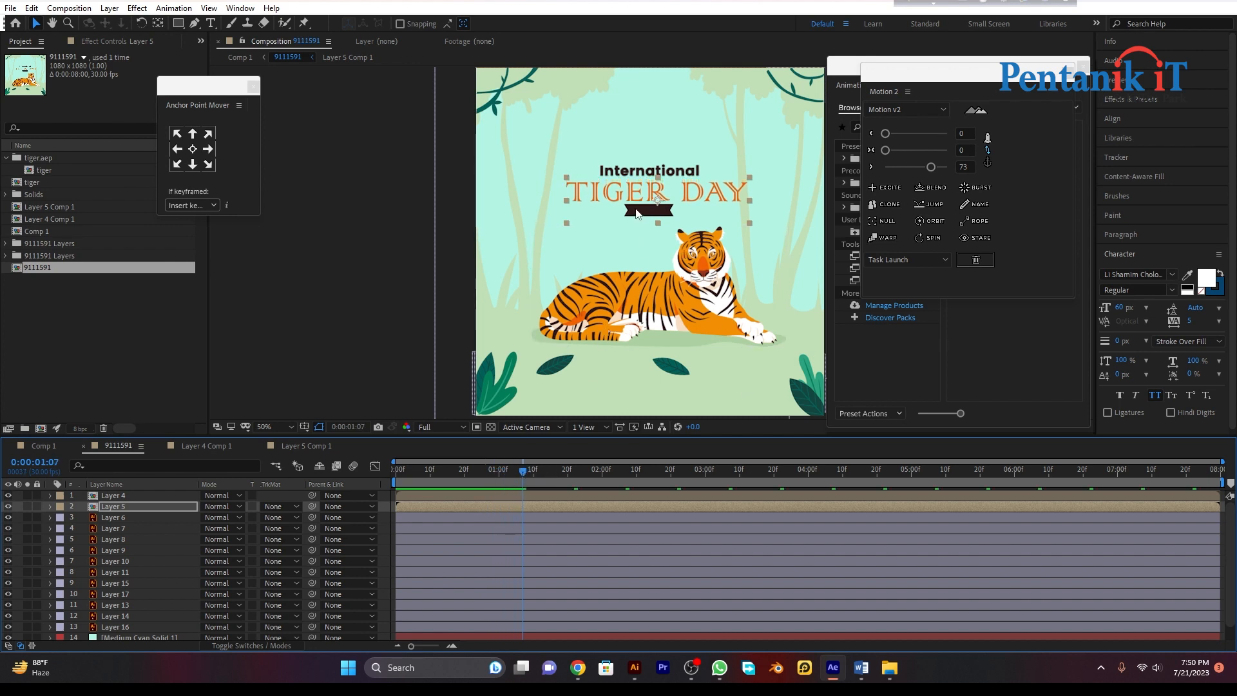
Identify the dark ribbon's layer and move the ribbon slightly down, away from the "TIGER DAY" title.
{"action": "left_click", "coordinate": [534, 234]}
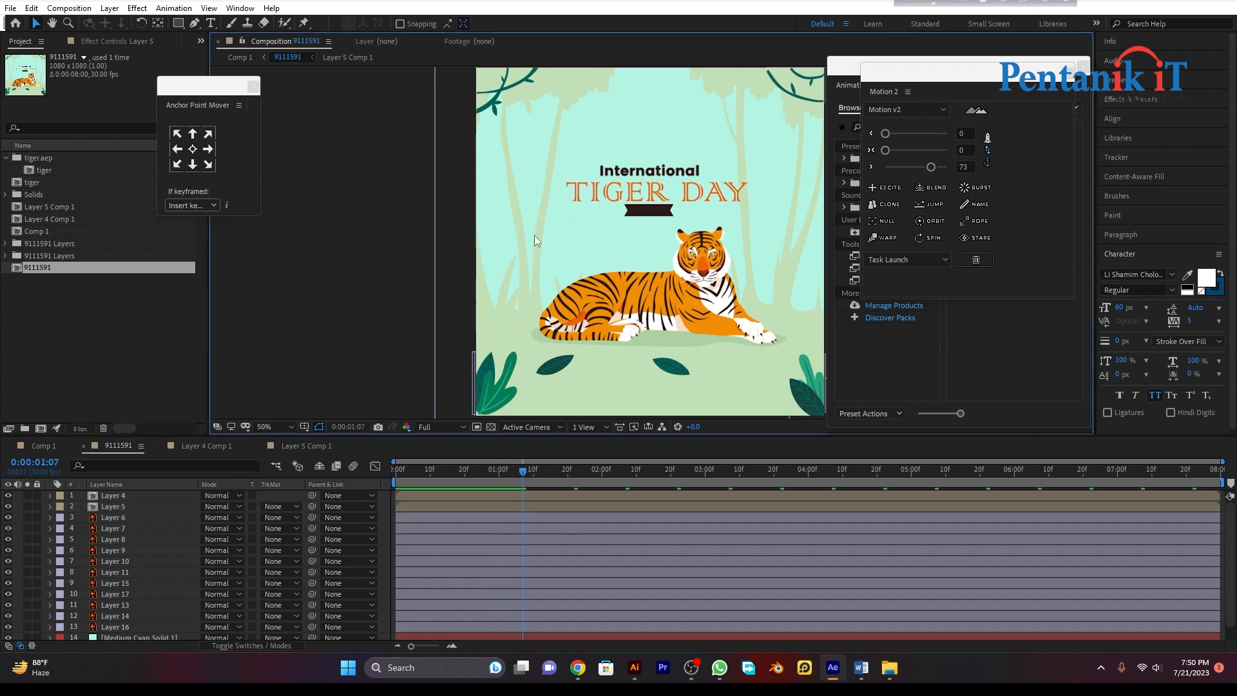
{"action": "left_click", "coordinate": [644, 215]}
{"action": "left_click", "coordinate": [130, 519]}
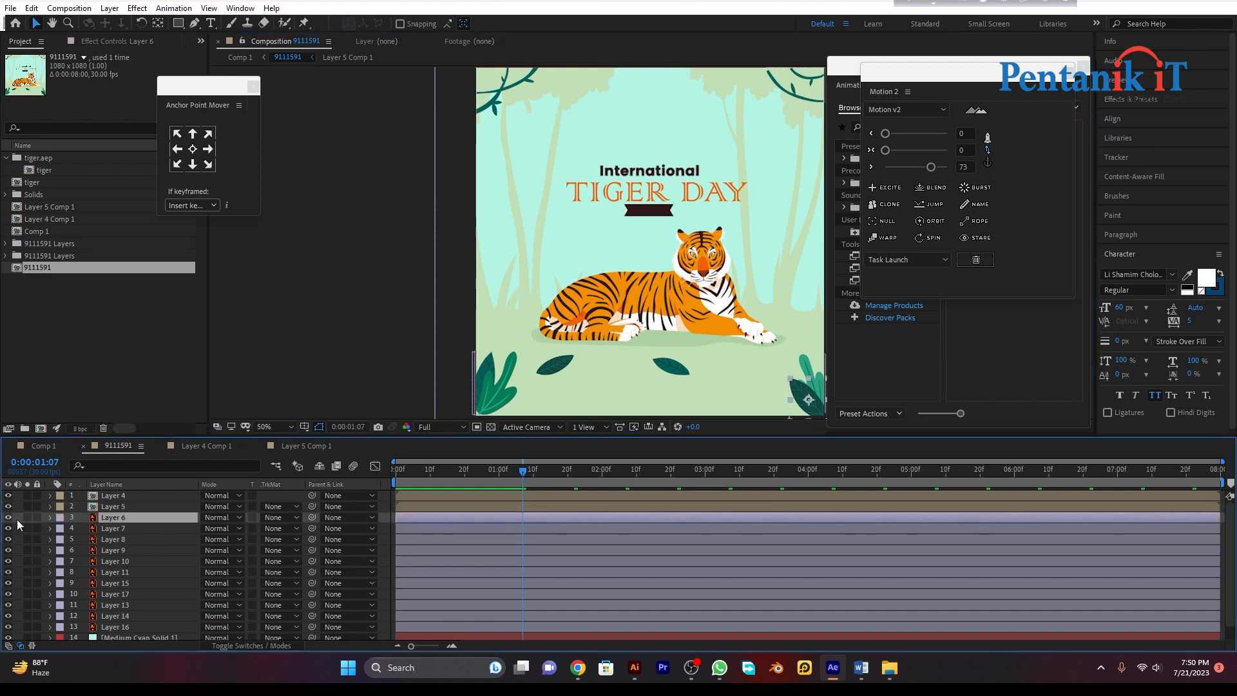
{"action": "left_click", "coordinate": [17, 520]}
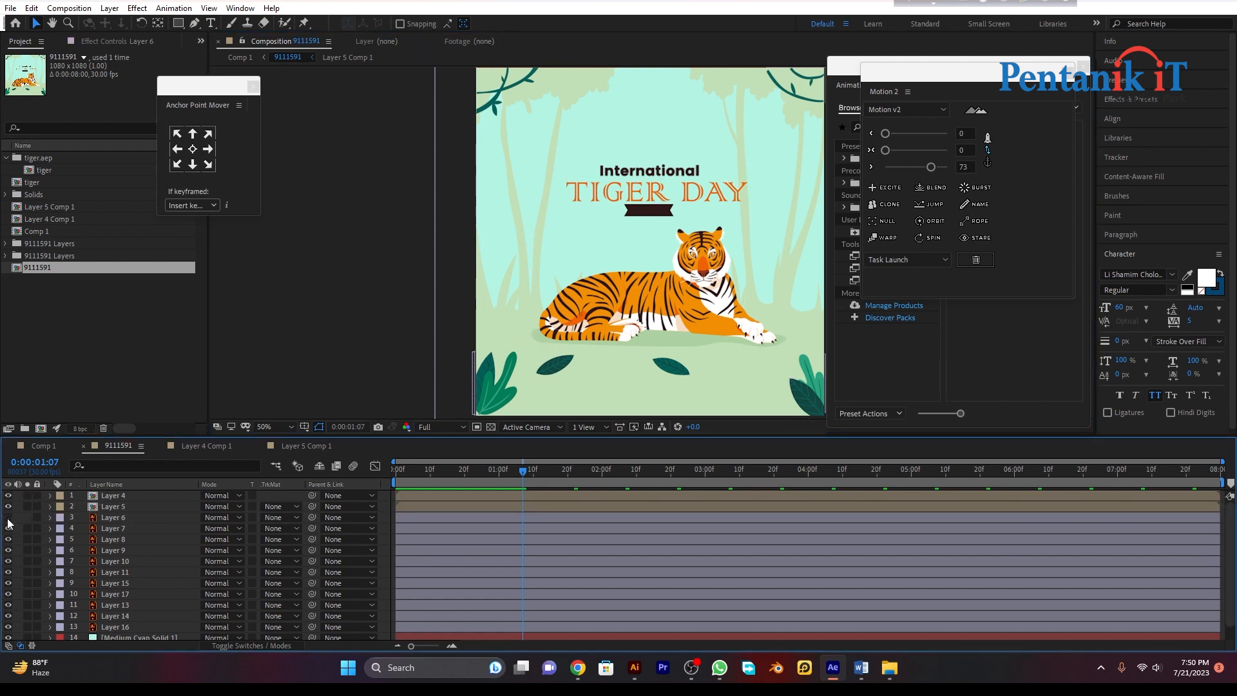
{"action": "left_click", "coordinate": [8, 535]}
{"action": "left_click", "coordinate": [9, 536]}
{"action": "left_click", "coordinate": [655, 207]}
{"action": "mouse_move", "coordinate": [654, 206]}
{"action": "left_mouse_down"}
{"action": "mouse_move", "coordinate": [654, 194]}
{"action": "mouse_move", "coordinate": [650, 224]}
{"action": "left_mouse_up"}
{"action": "left_click", "coordinate": [640, 218]}
Reposition the "TIGER DAY" layer between "International" and the ribbon, check it around 0:00:01:09, and deselect it.
{"action": "left_click", "coordinate": [602, 191]}
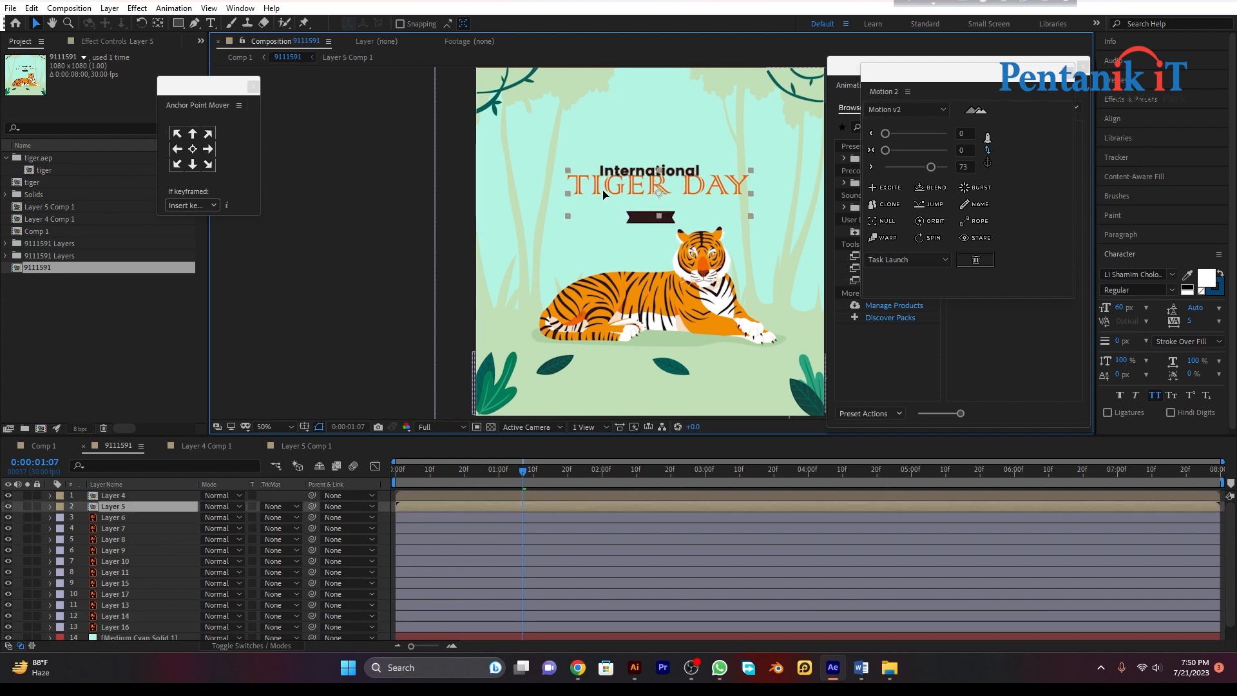
{"action": "left_click_drag", "start_coordinate": [603, 188], "coordinate": [604, 198]}
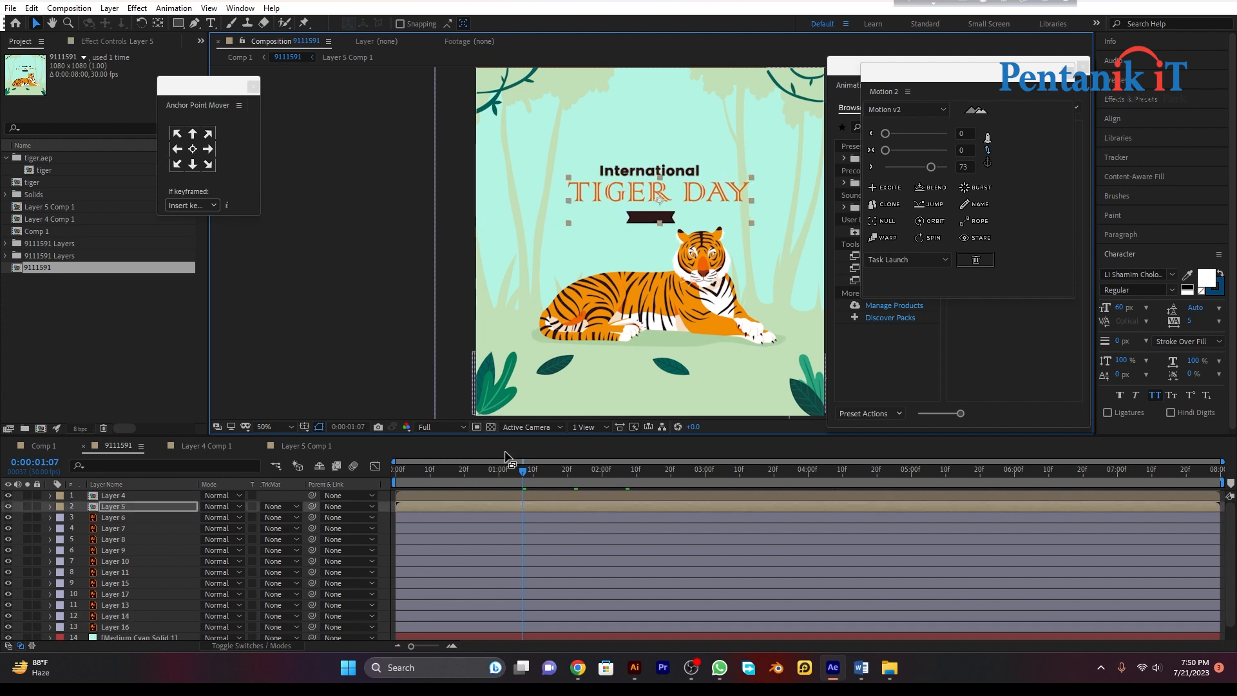
{"action": "mouse_move", "coordinate": [520, 474]}
{"action": "left_mouse_down"}
{"action": "mouse_move", "coordinate": [384, 496]}
{"action": "mouse_move", "coordinate": [522, 488]}
{"action": "left_mouse_up"}
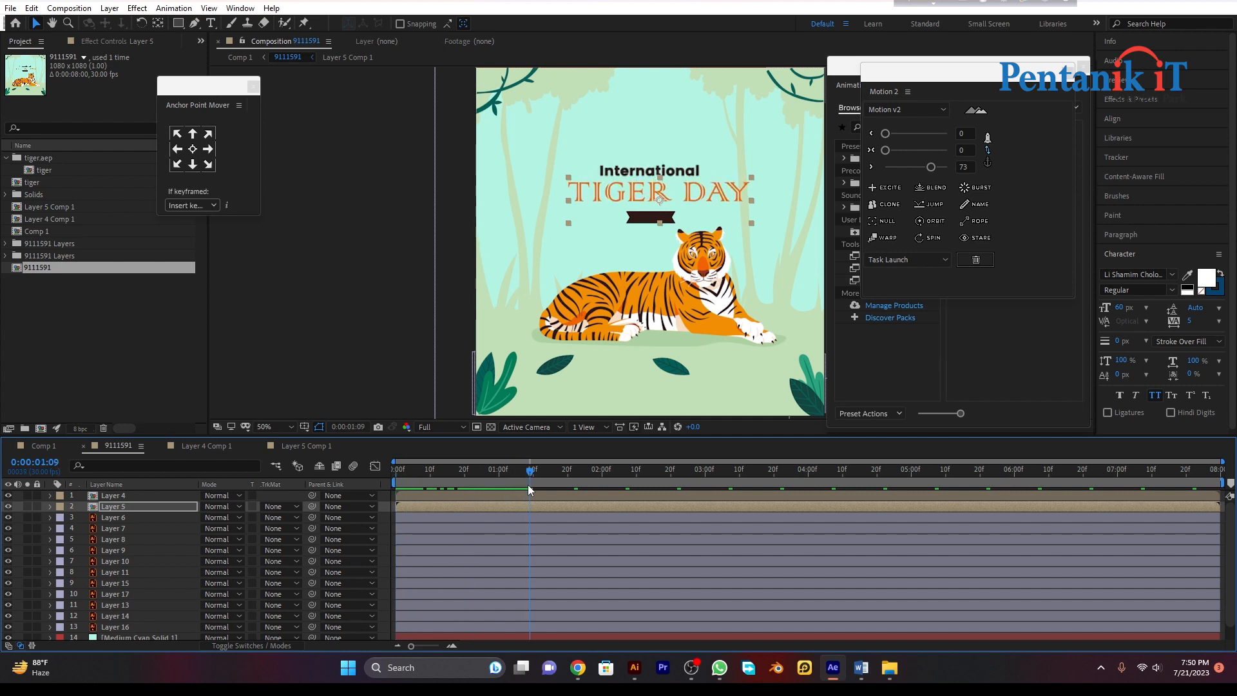
{"action": "left_click", "coordinate": [303, 224]}
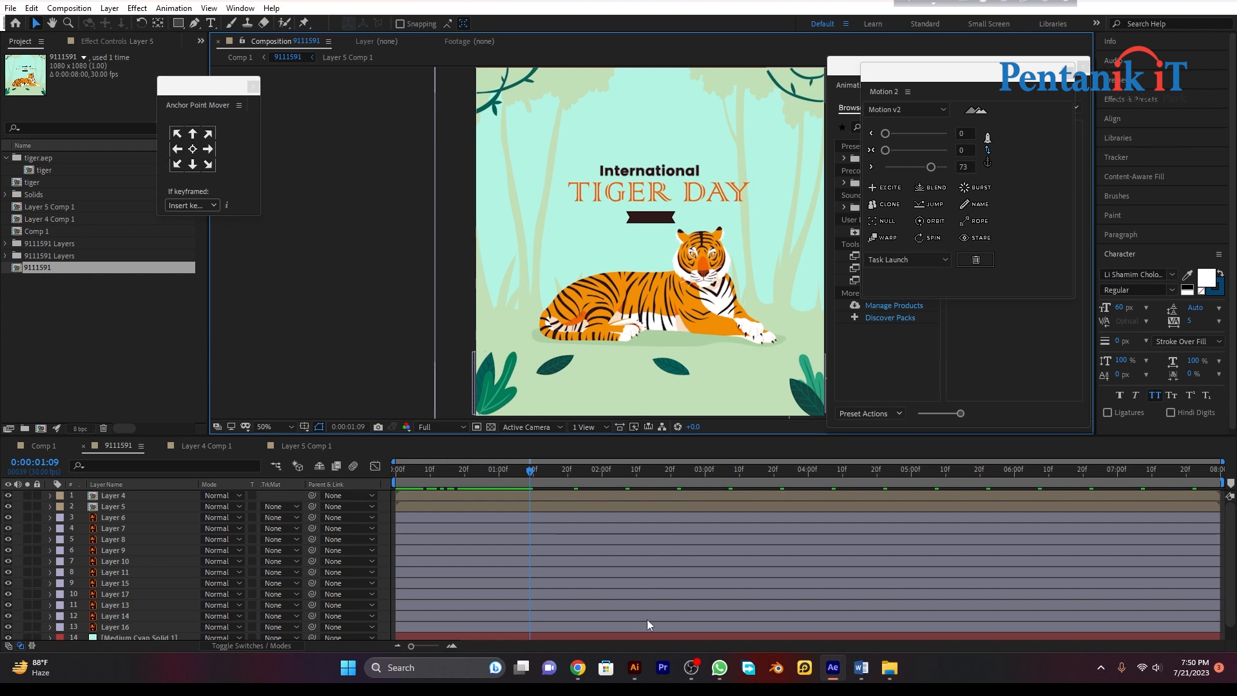
Zoom to 100% and add a white text layer reading "29th" over the dark ribbon.
{"action": "key", "text": "ctrl+t"}
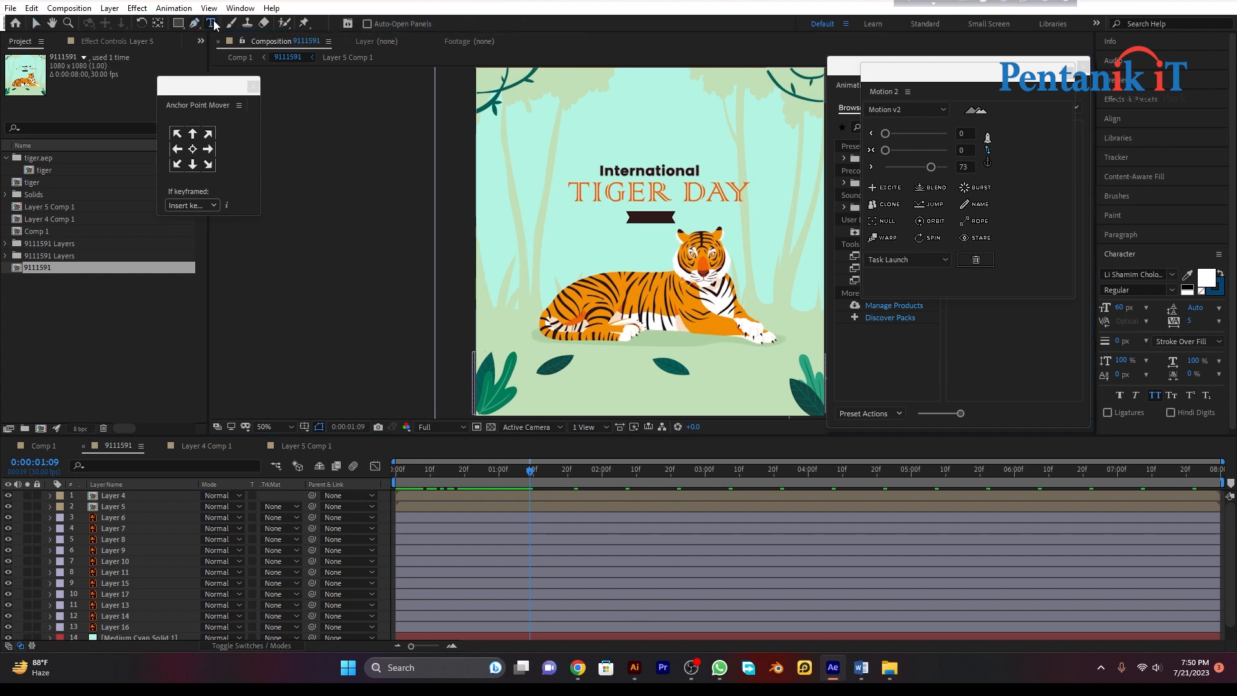
{"action": "key", "text": "slash"}
{"action": "left_click", "coordinate": [644, 204]}
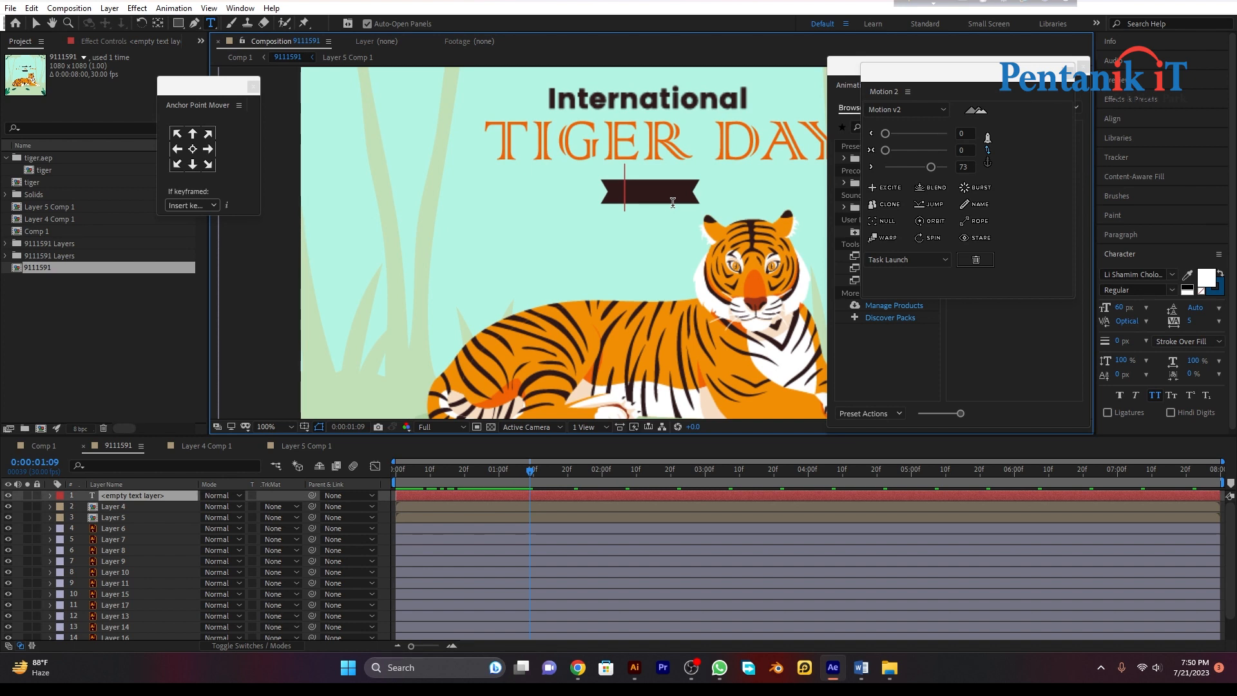
{"action": "type", "text": "29"}
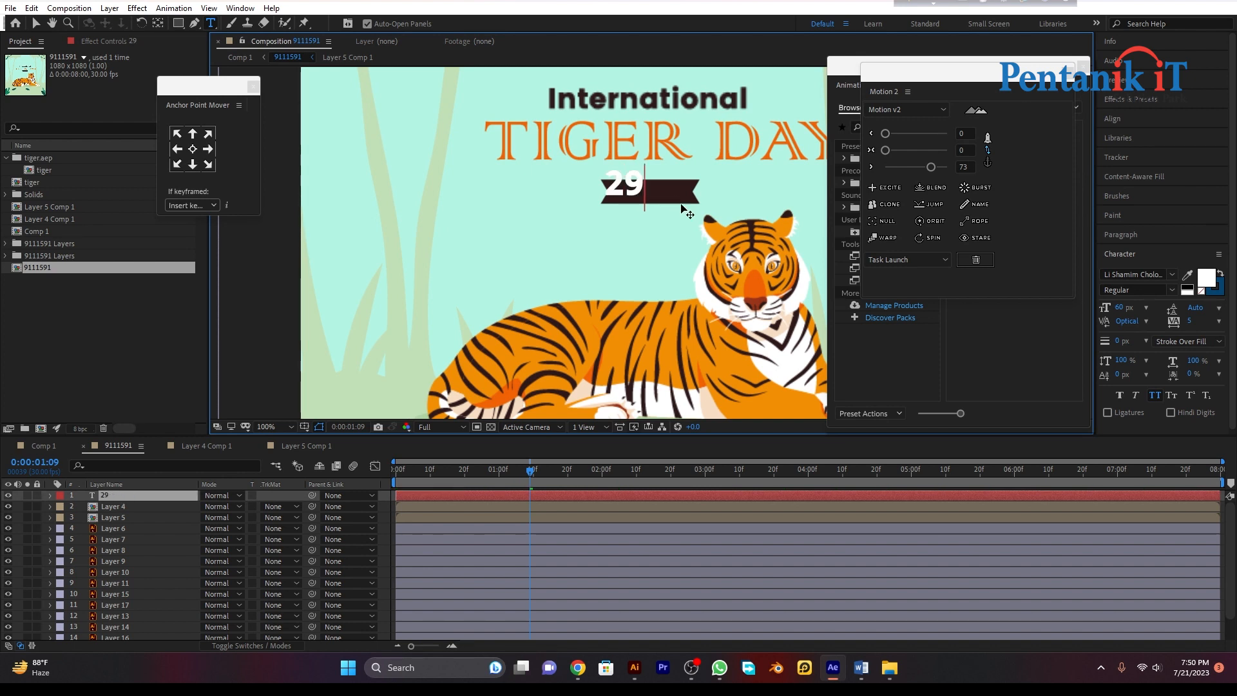
{"action": "type", "text": "th"}
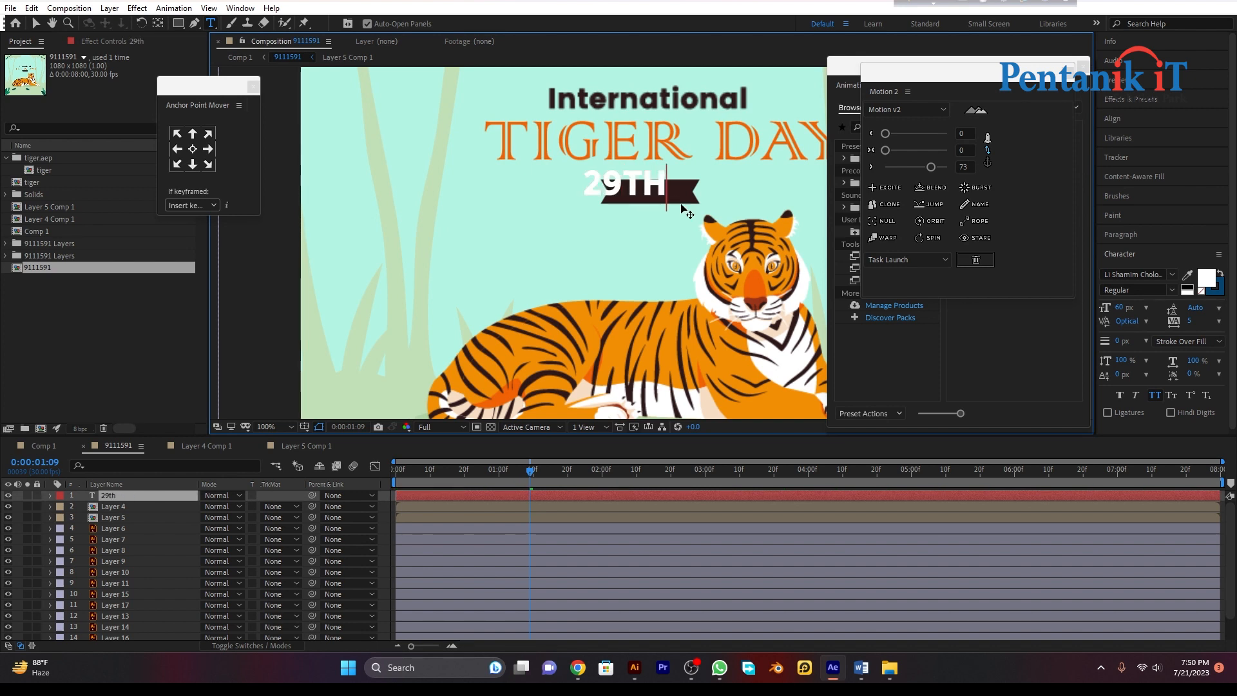
Set the "th" to 17 px with a 25 px baseline shift, and append "July" to the date text.
{"action": "mouse_move", "coordinate": [626, 192]}
{"action": "left_mouse_down"}
{"action": "mouse_move", "coordinate": [673, 189]}
{"action": "mouse_move", "coordinate": [621, 182]}
{"action": "left_mouse_up"}
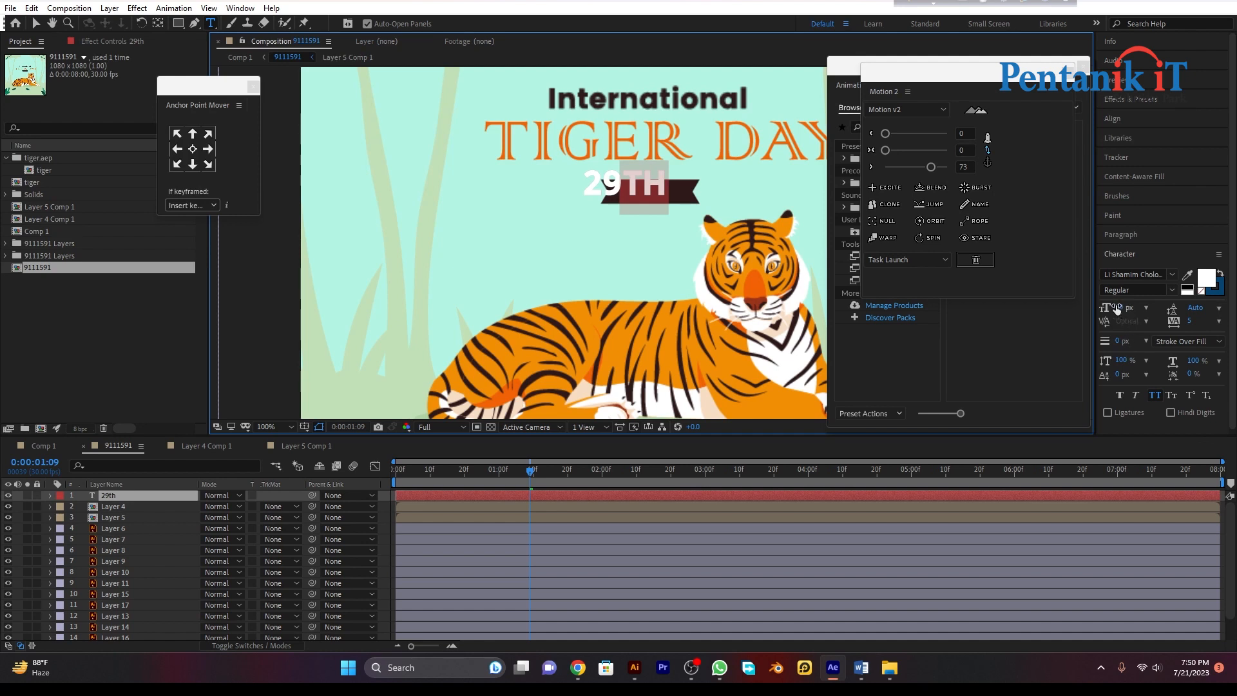
{"action": "left_click_drag", "start_coordinate": [1116, 308], "coordinate": [1093, 312]}
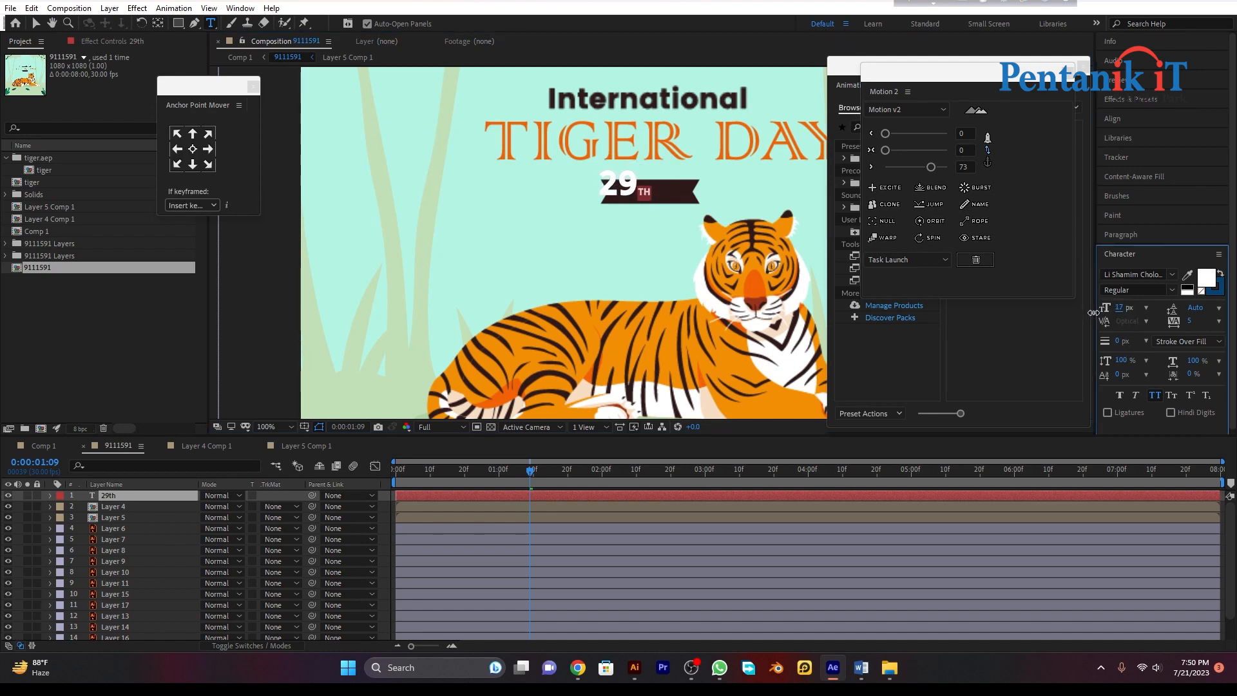
{"action": "mouse_move", "coordinate": [1119, 377]}
{"action": "left_mouse_down"}
{"action": "mouse_move", "coordinate": [1119, 393]}
{"action": "mouse_move", "coordinate": [1117, 363]}
{"action": "left_mouse_up"}
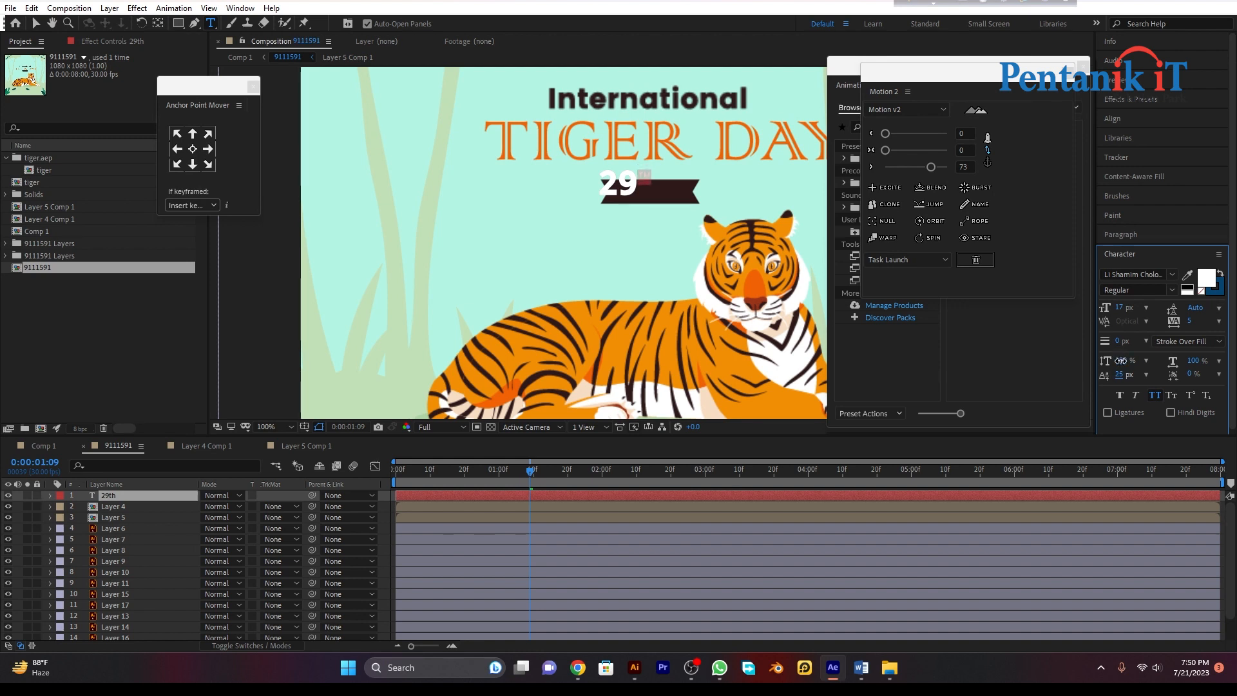
{"action": "left_click", "coordinate": [650, 182]}
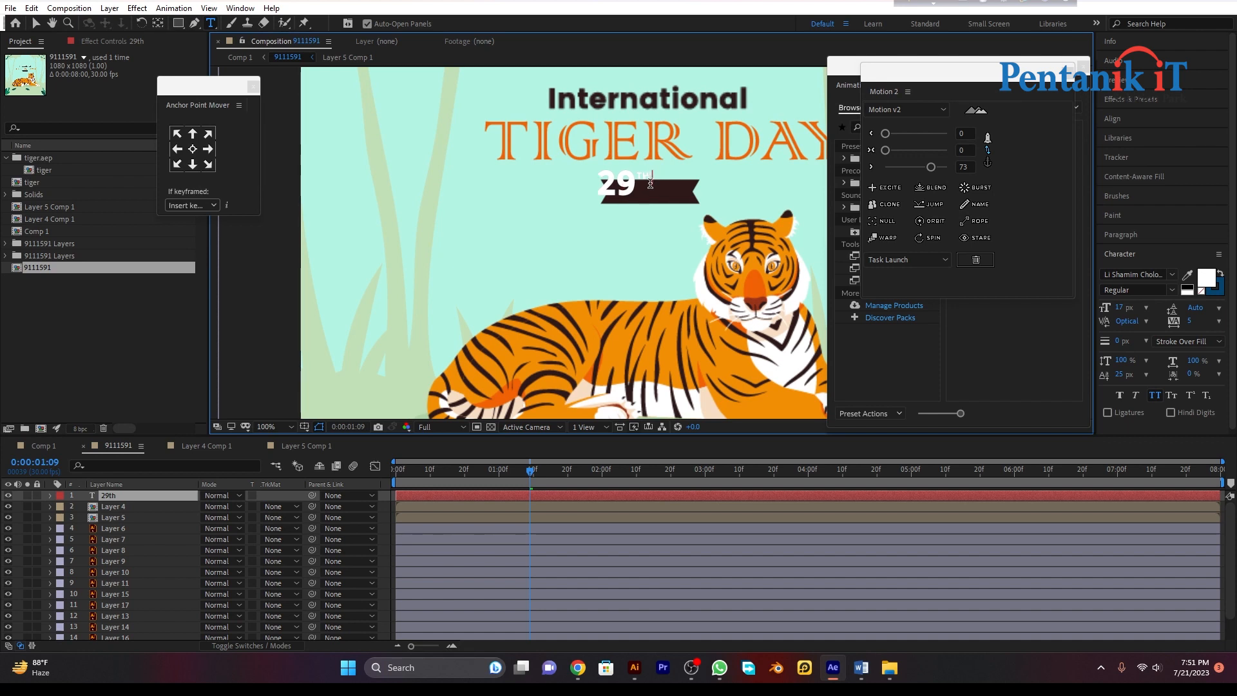
{"action": "type", "text": "July"}
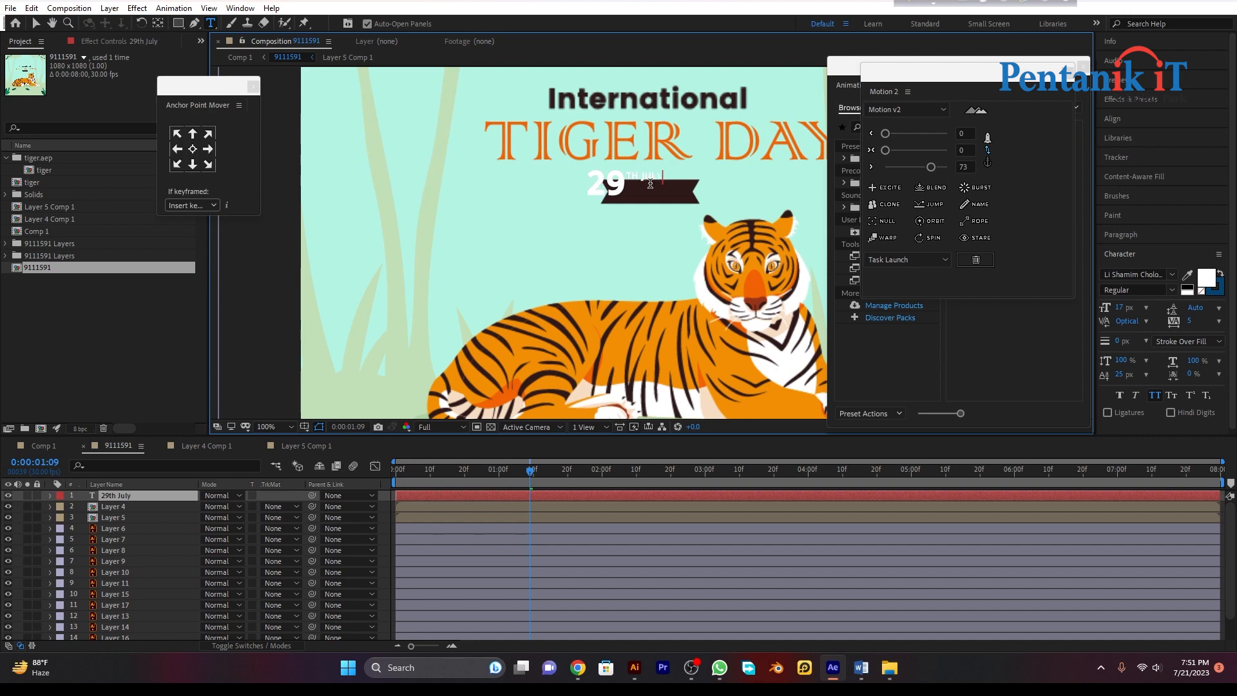
Enlarge the word "July" with a lower baseline shift, and move the date text onto the dark ribbon.
{"action": "double_click", "coordinate": [641, 178]}
{"action": "left_click_drag", "start_coordinate": [1119, 307], "coordinate": [1110, 377]}
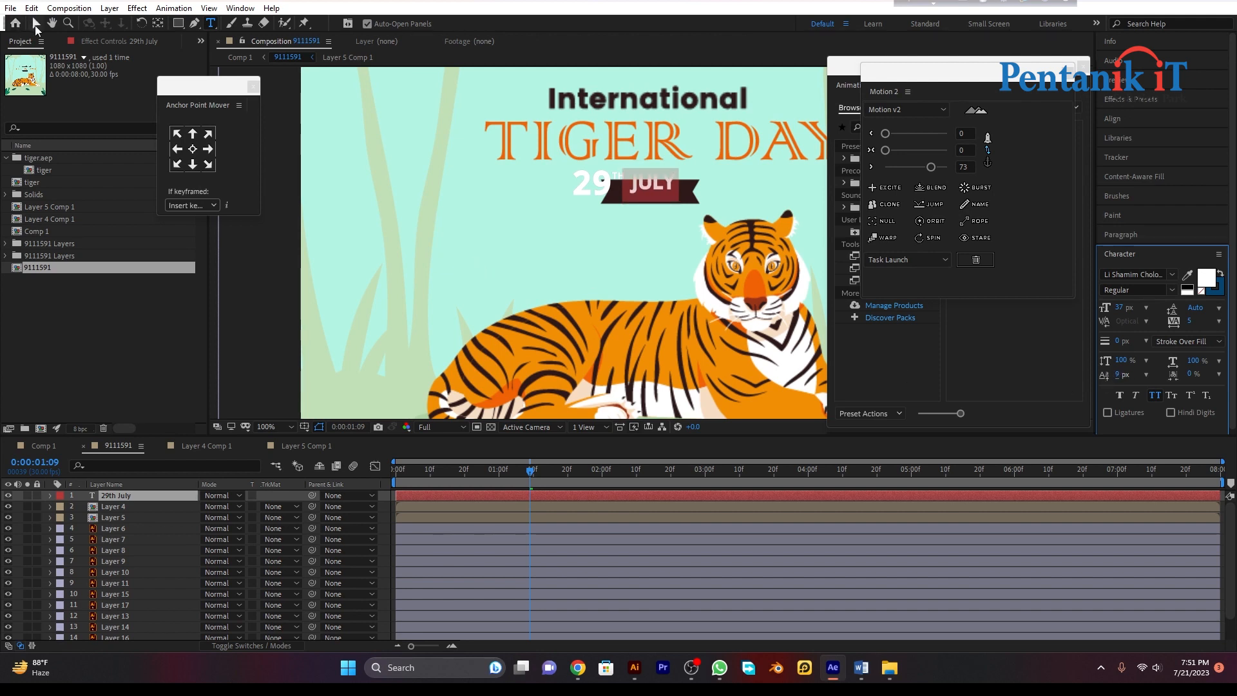
{"action": "left_click", "coordinate": [35, 23]}
{"action": "left_click_drag", "start_coordinate": [661, 184], "coordinate": [686, 185]}
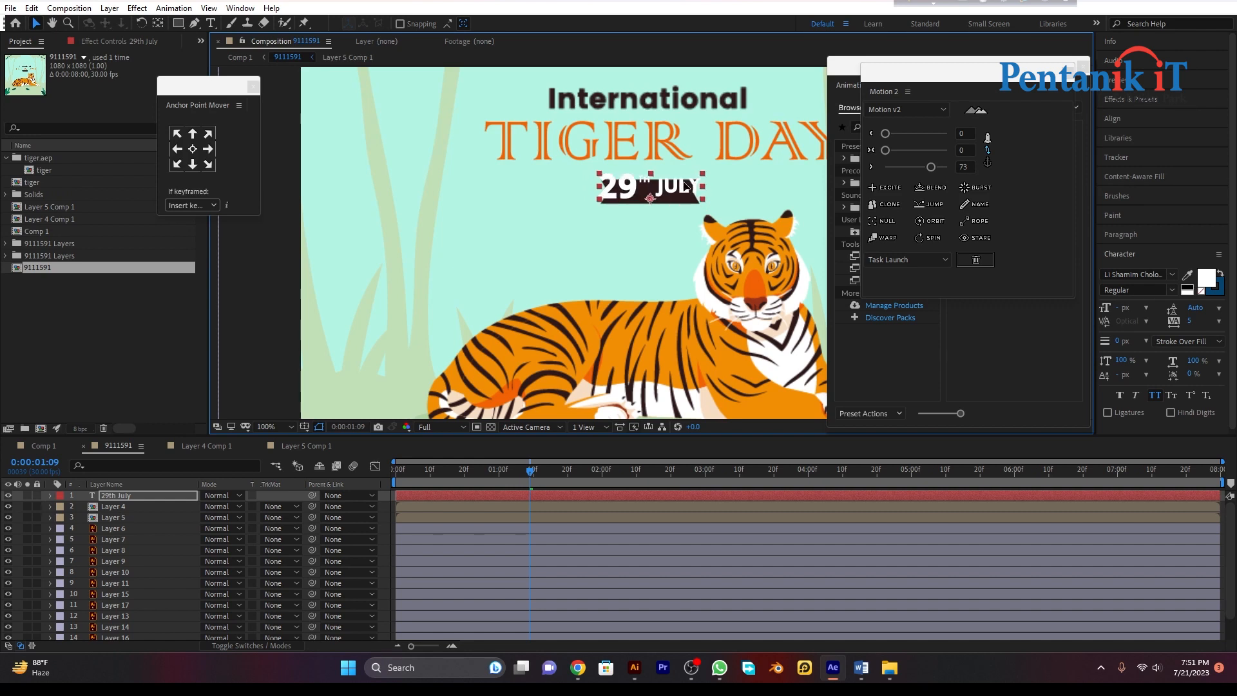
Move the dark ribbon layer (Layer 14) directly beneath Layer 5 and enlarge it to a scale of 134.0, 149.7%.
{"action": "left_click", "coordinate": [422, 527]}
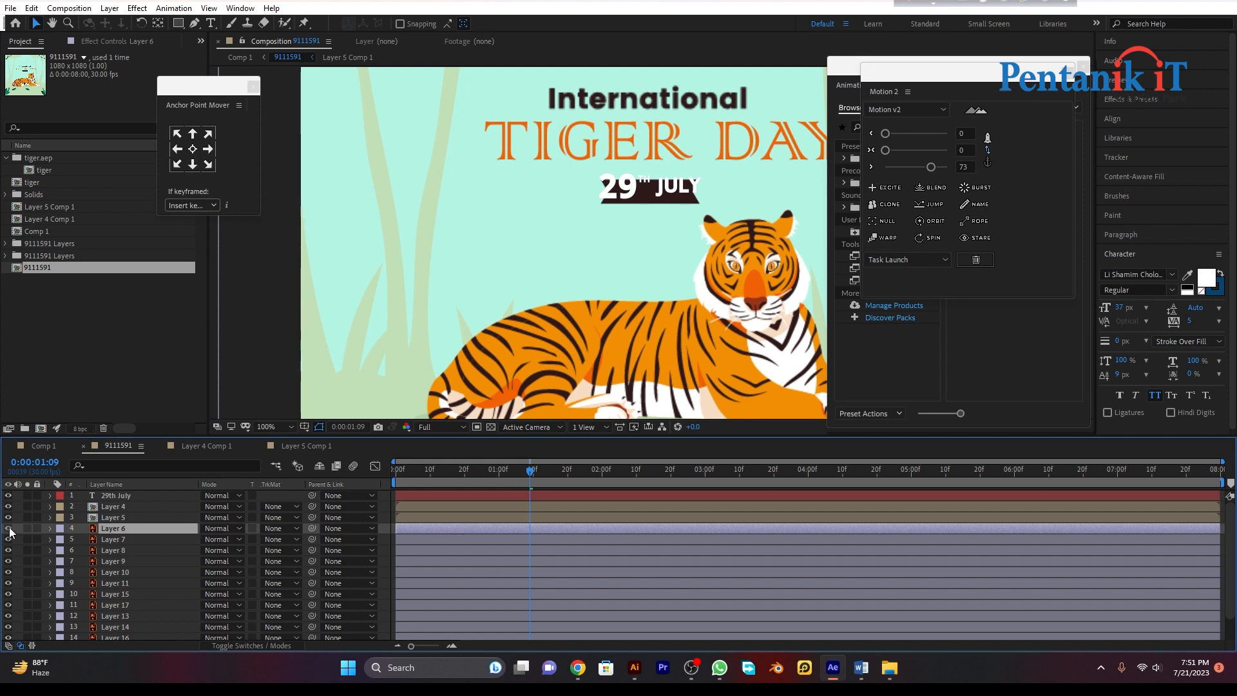
{"action": "left_click", "coordinate": [9, 527]}
{"action": "left_click", "coordinate": [641, 206]}
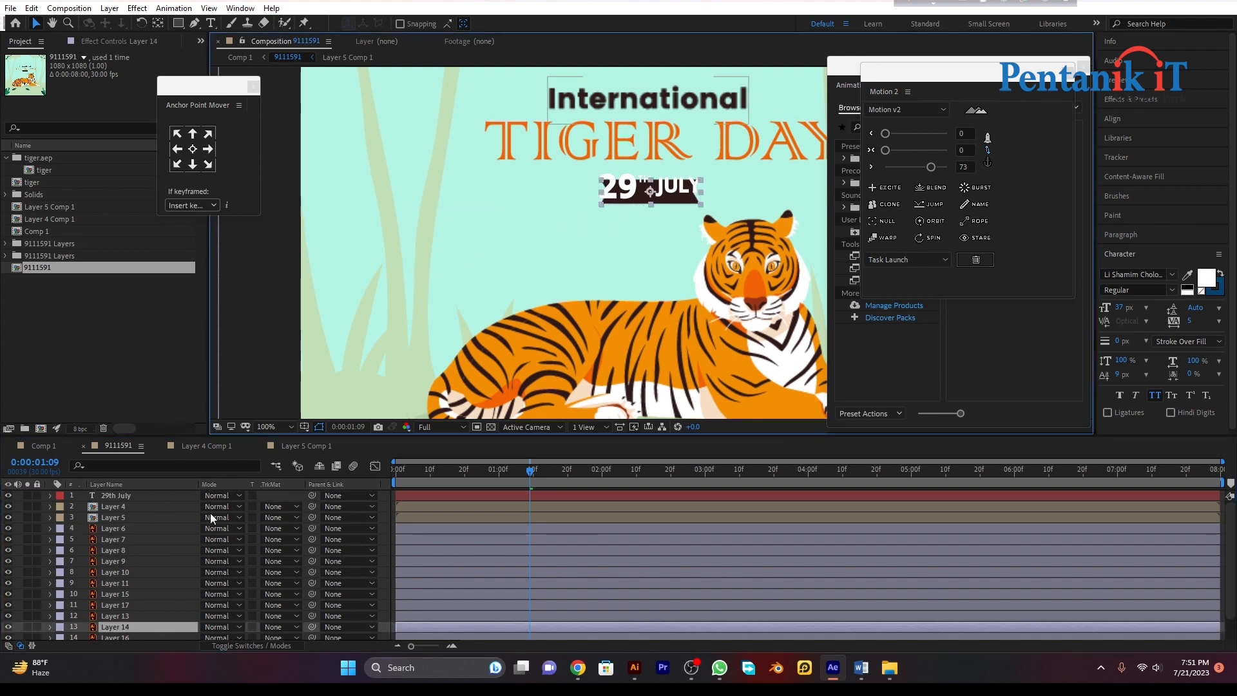
{"action": "left_click_drag", "start_coordinate": [124, 621], "coordinate": [126, 525]}
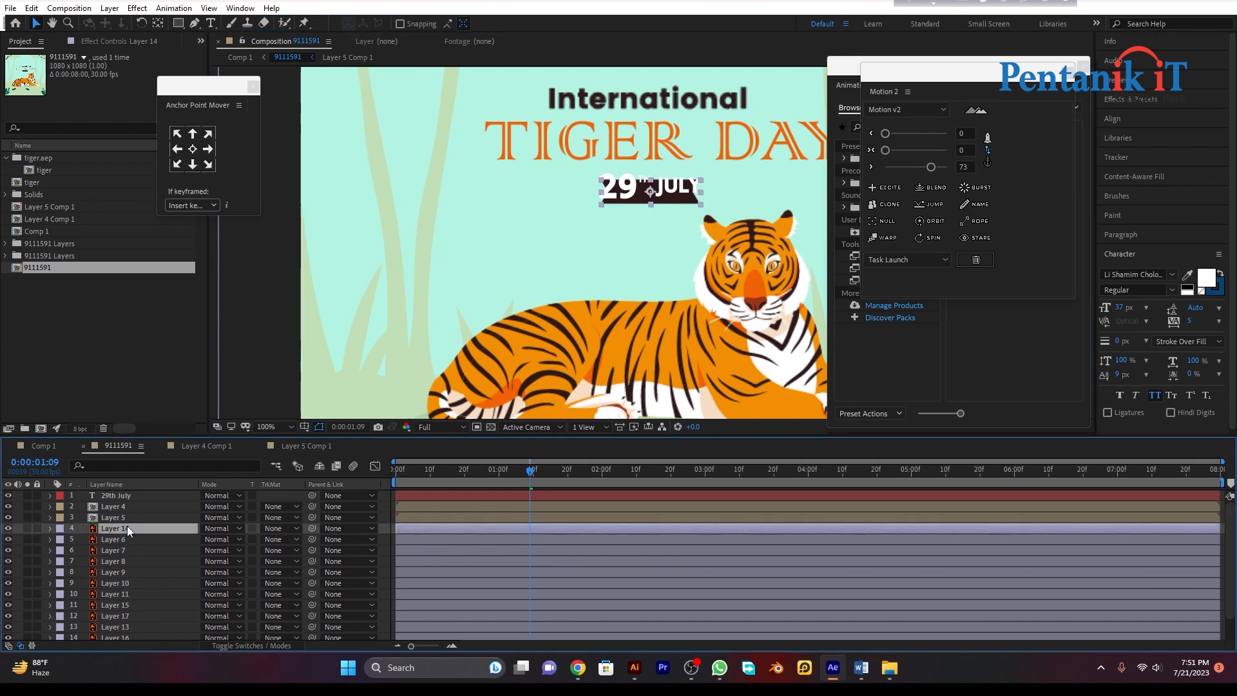
{"action": "key", "text": "s"}
{"action": "left_click_drag", "start_coordinate": [220, 544], "coordinate": [241, 541]}
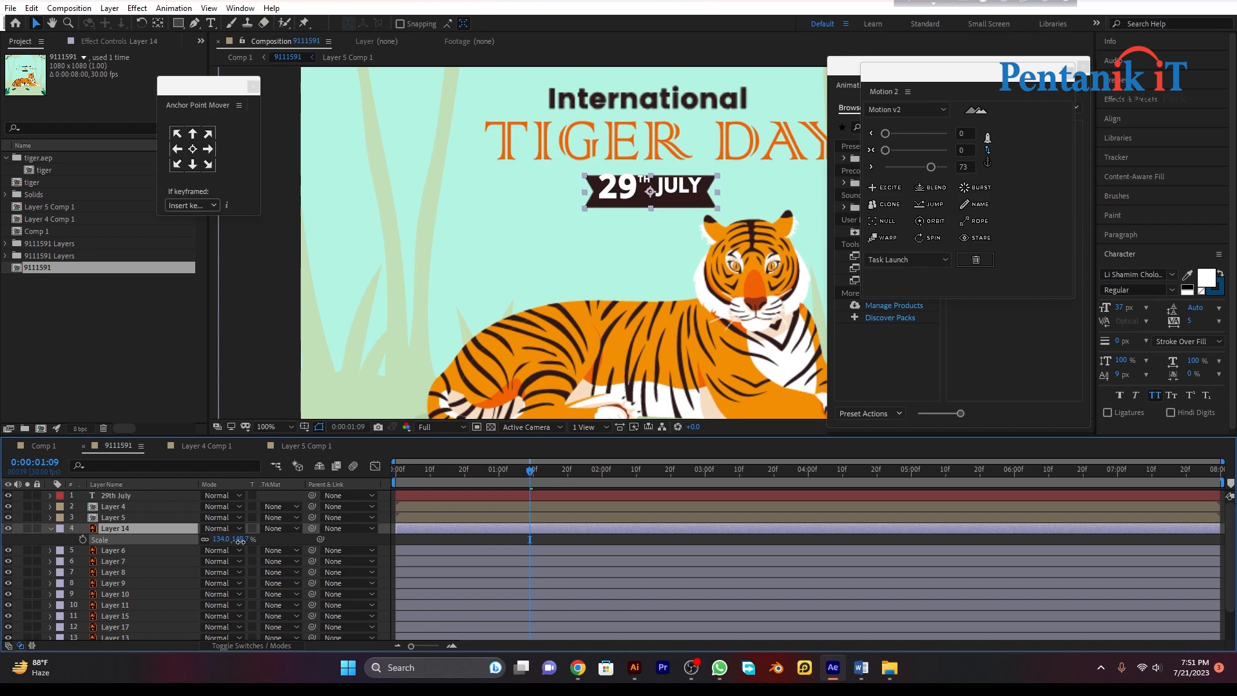
{"action": "left_click", "coordinate": [144, 352]}
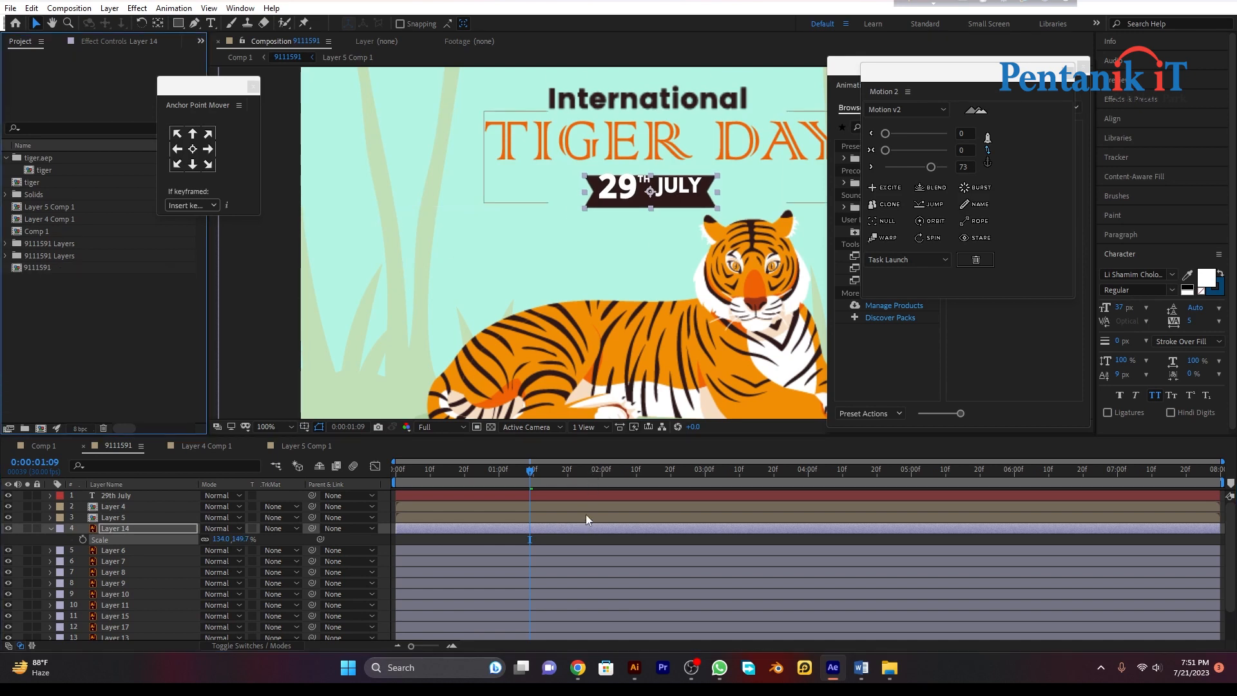
Center the "29th July" text on the enlarged ribbon at 82% scale and play the animation from the start.
{"action": "left_click", "coordinate": [602, 496]}
{"action": "left_click_drag", "start_coordinate": [667, 189], "coordinate": [667, 192]}
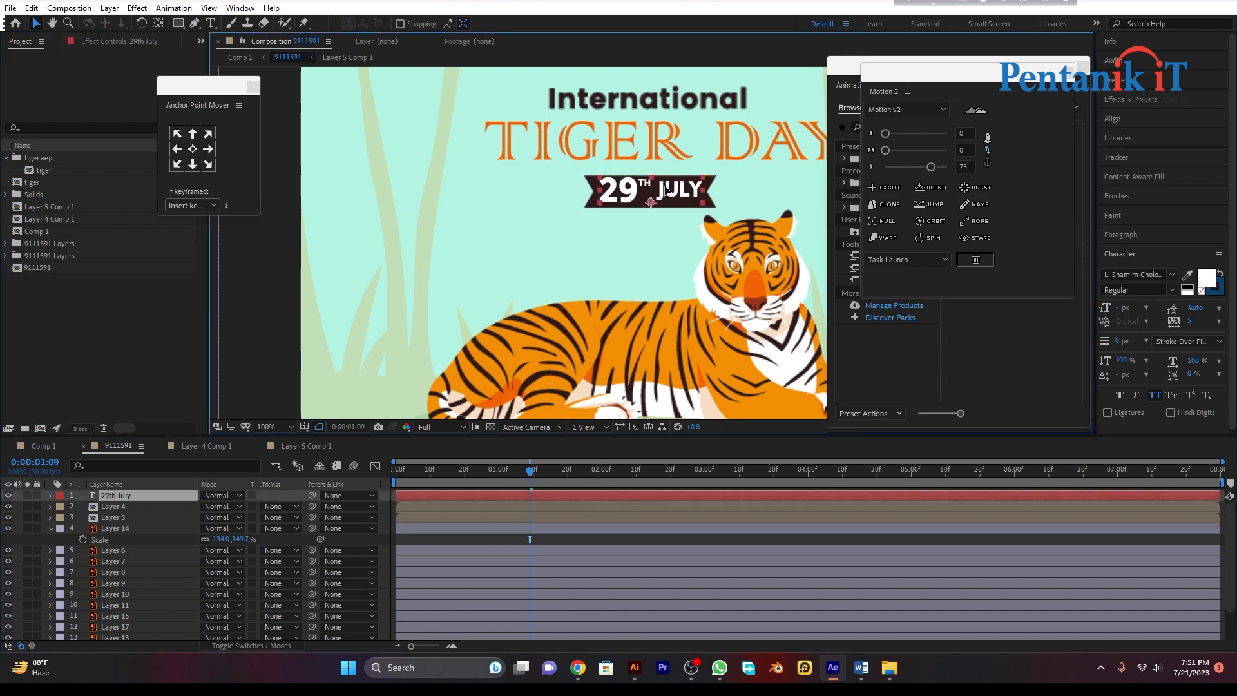
{"action": "key", "text": "s"}
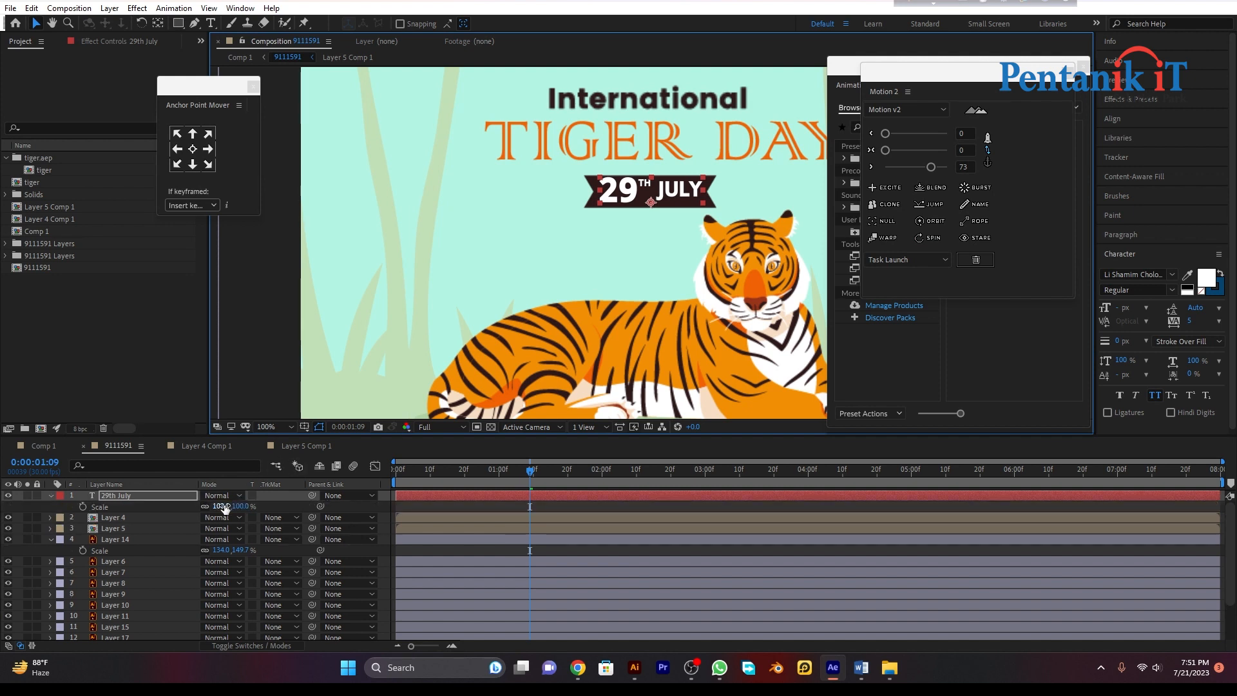
{"action": "left_click_drag", "start_coordinate": [213, 507], "coordinate": [211, 506]}
{"action": "left_click", "coordinate": [489, 508]}
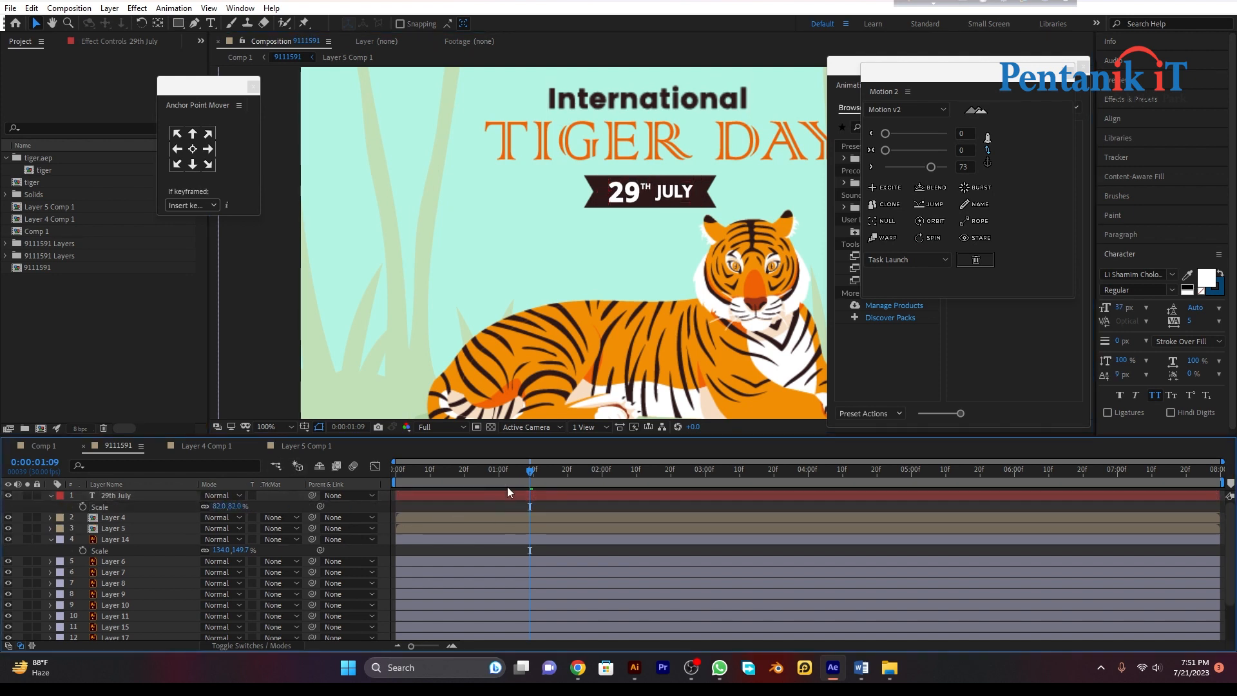
{"action": "left_click_drag", "start_coordinate": [529, 481], "coordinate": [384, 514]}
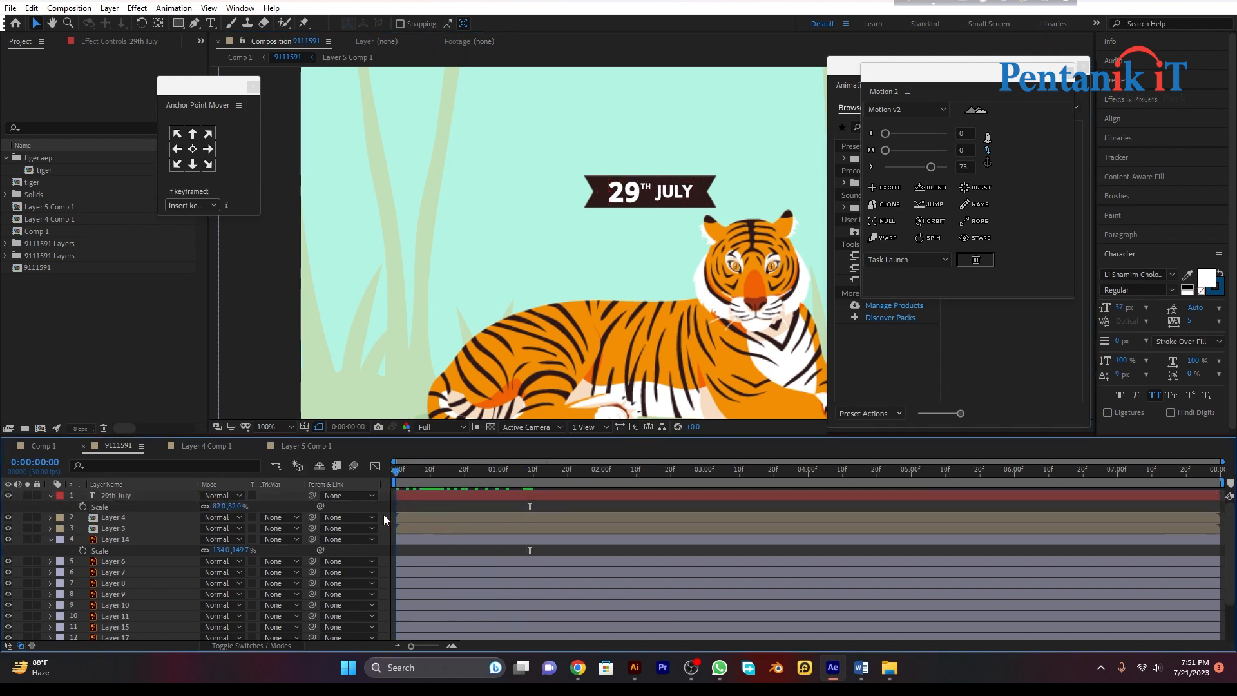
{"action": "key", "text": "space"}
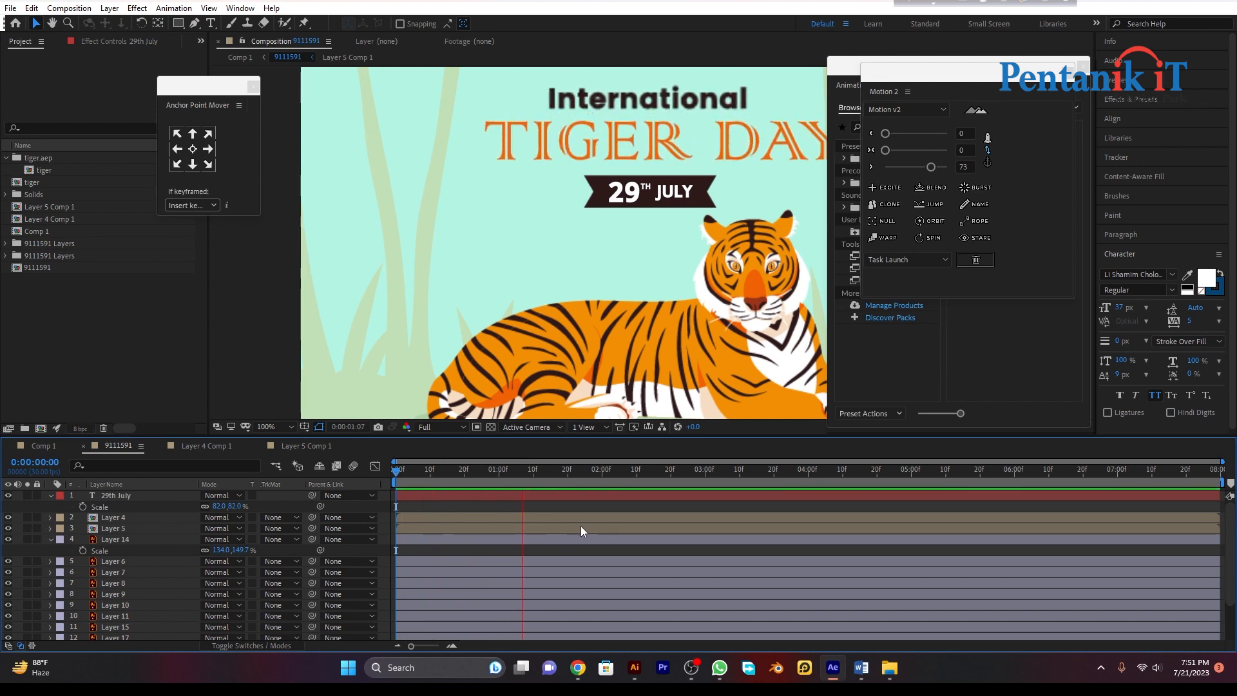
Apply the "Scale & Tracking Lines" text transition from Animation Composer's Starter Presets to the "29th July" layer.
{"action": "left_click", "coordinate": [587, 497]}
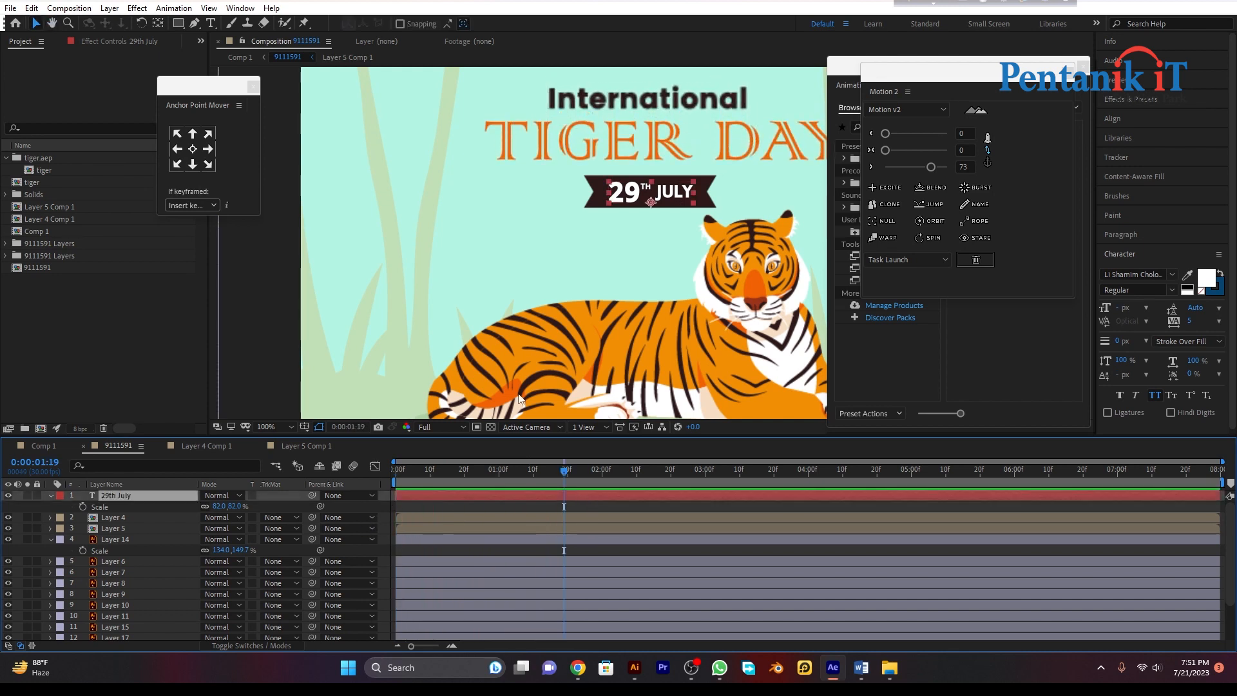
{"action": "left_click", "coordinate": [841, 78]}
{"action": "left_click", "coordinate": [844, 160]}
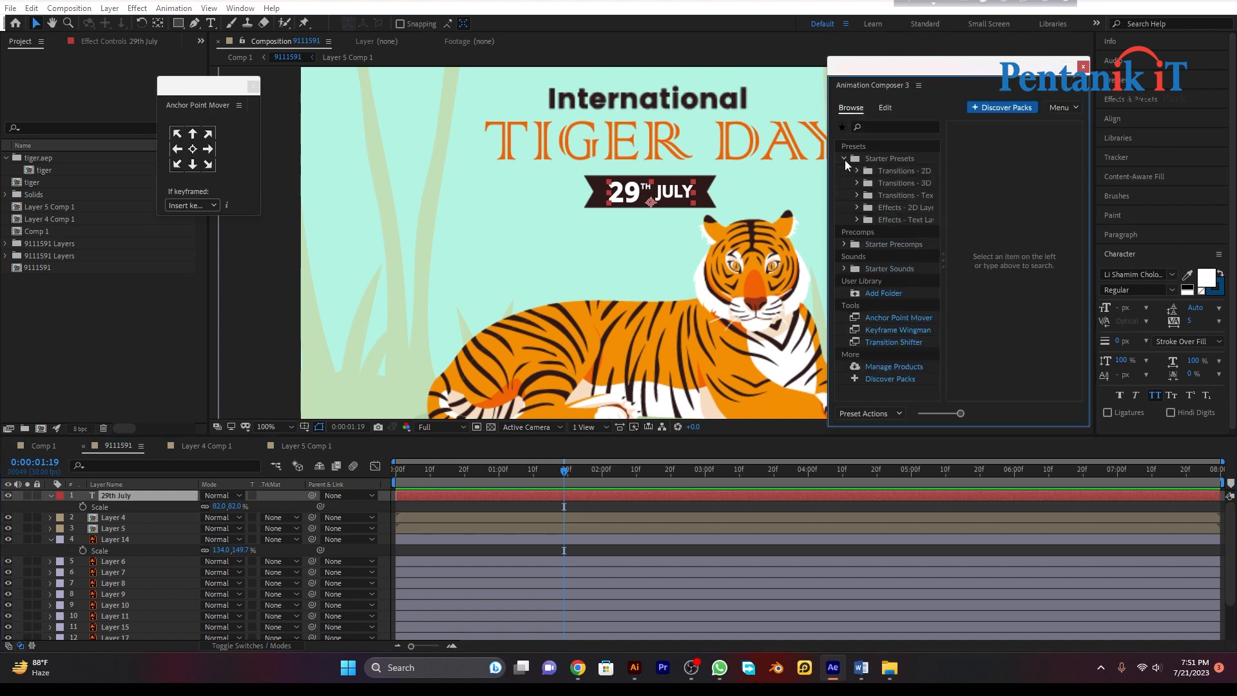
{"action": "left_click", "coordinate": [891, 195]}
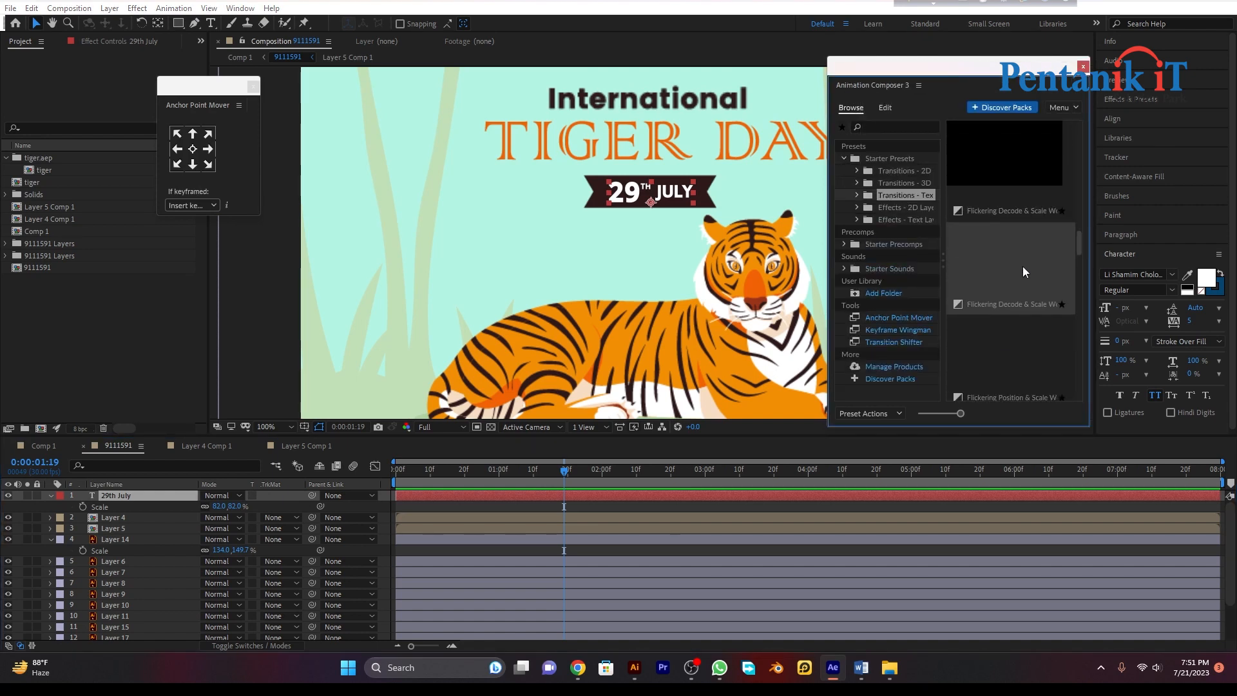
{"action": "scroll", "coordinate": [1022, 266], "scroll_direction": "down", "scroll_amount": 5}
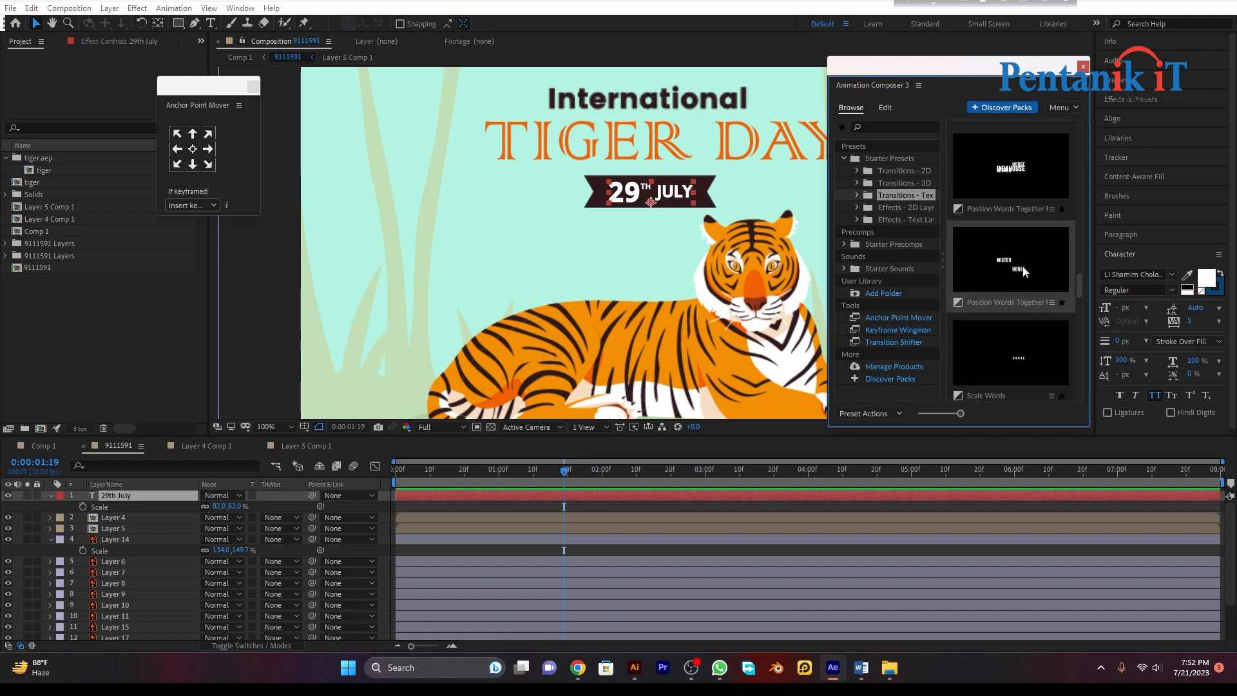
{"action": "scroll", "coordinate": [1022, 266], "scroll_direction": "down", "scroll_amount": 5}
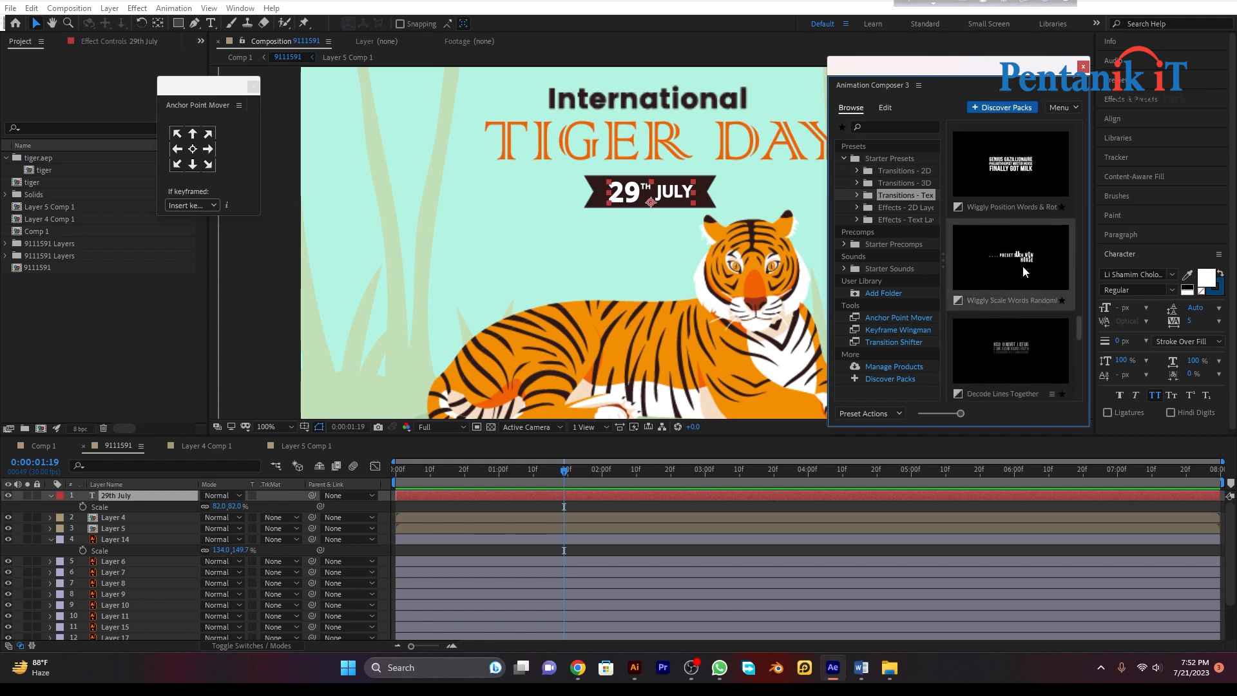
{"action": "scroll", "coordinate": [1023, 265], "scroll_direction": "down", "scroll_amount": 5}
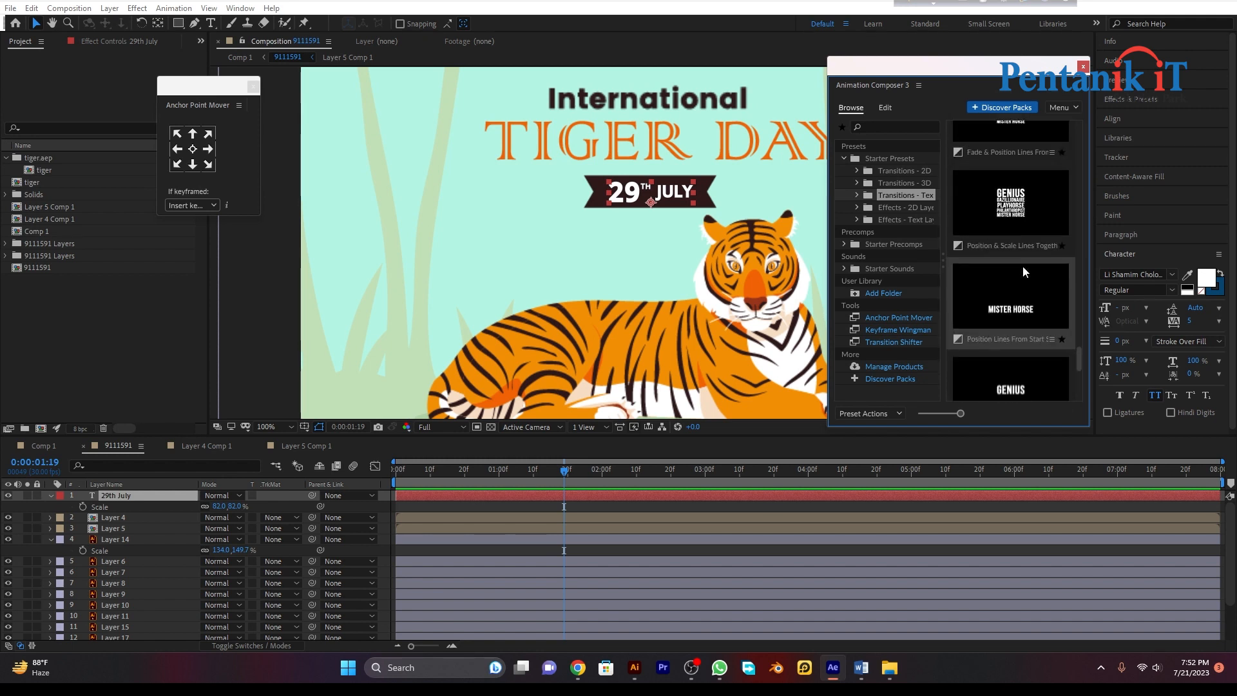
{"action": "scroll", "coordinate": [1023, 266], "scroll_direction": "down", "scroll_amount": 3}
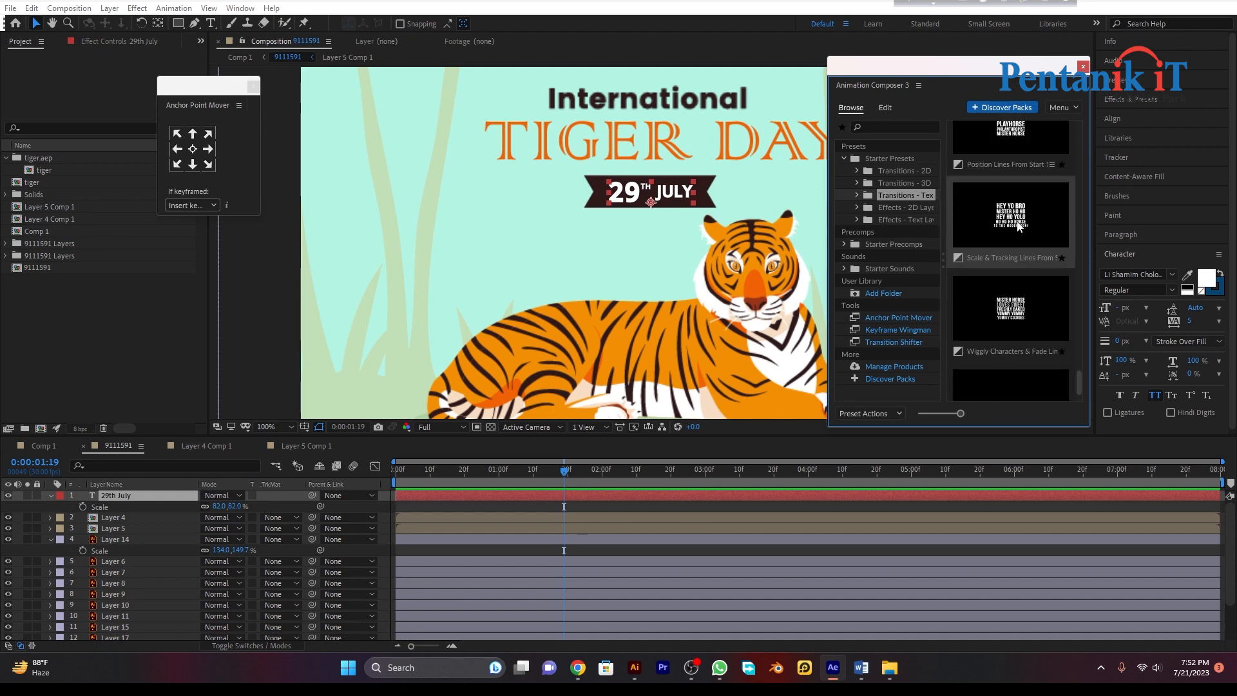
{"action": "double_click", "coordinate": [1017, 226]}
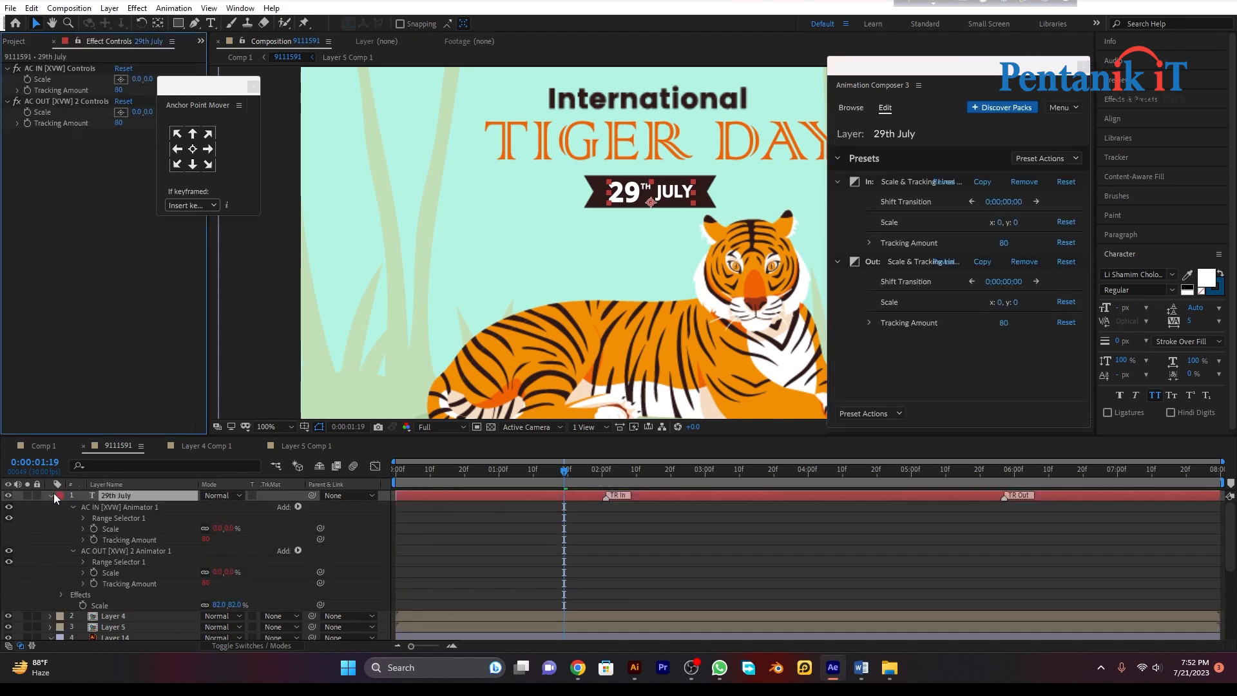
Shift the "29th July" layer to start at about 0:00:00:26 and preview its text transition.
{"action": "left_click", "coordinate": [53, 495]}
{"action": "left_click_drag", "start_coordinate": [407, 501], "coordinate": [497, 500]}
{"action": "left_click_drag", "start_coordinate": [576, 472], "coordinate": [382, 482]}
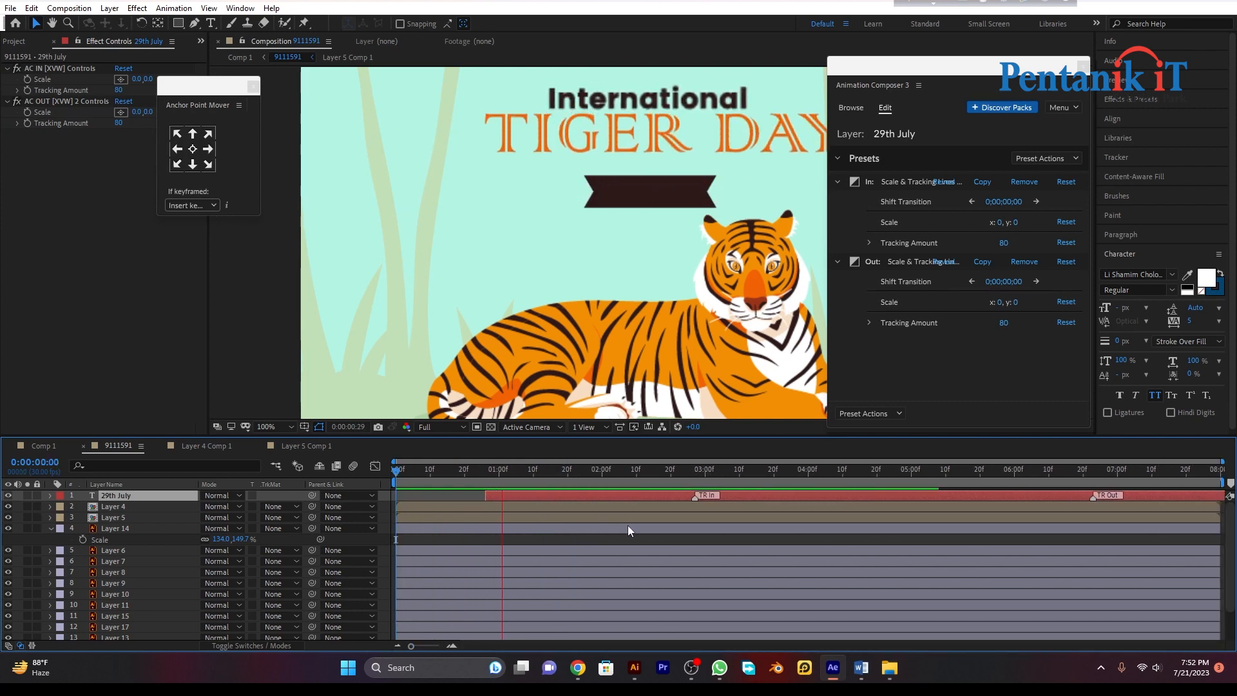
{"action": "key", "text": "space"}
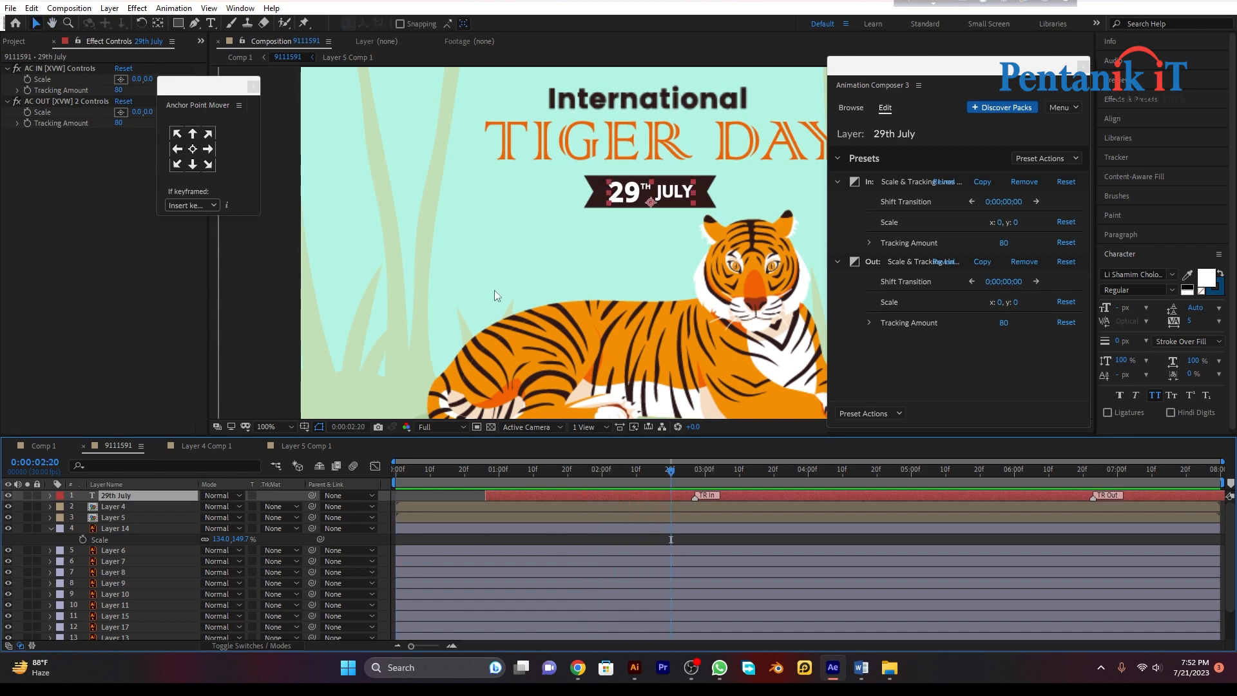
Close the Animation Composer and Motion 2 panels and play the composition from the start at 25% zoom.
{"action": "left_click", "coordinate": [1083, 66]}
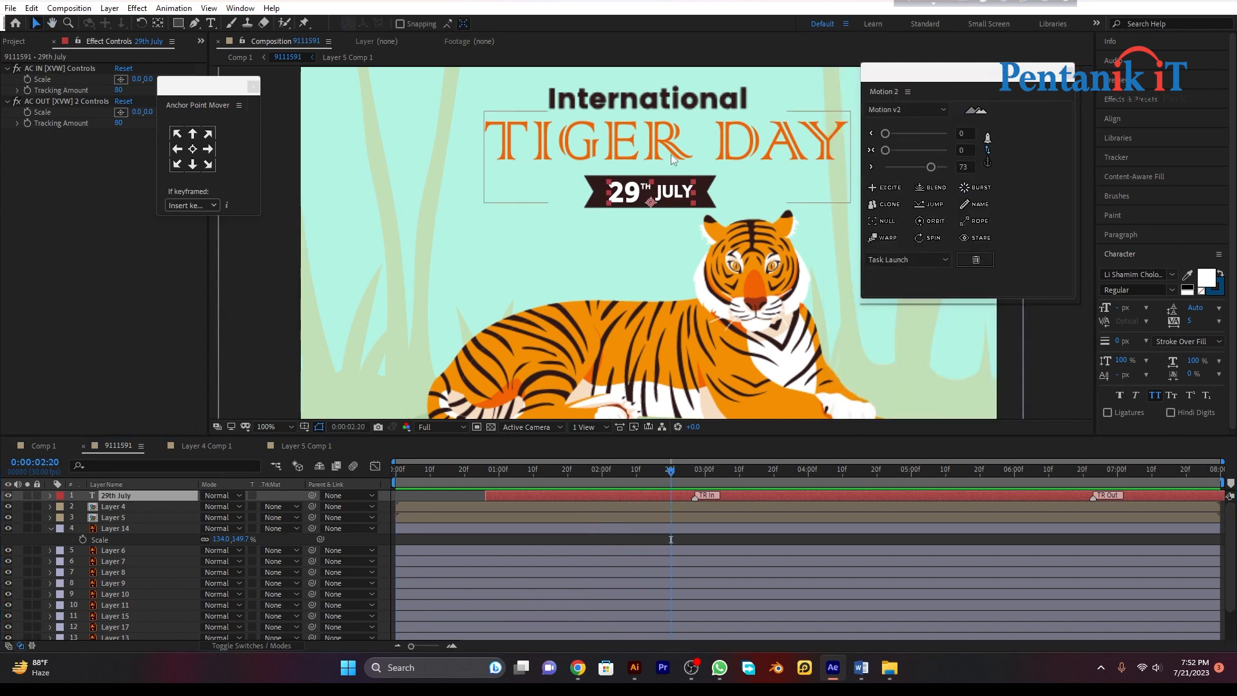
{"action": "scroll", "coordinate": [670, 153], "scroll_direction": "down", "scroll_amount": 4}
{"action": "left_click", "coordinate": [1070, 72]}
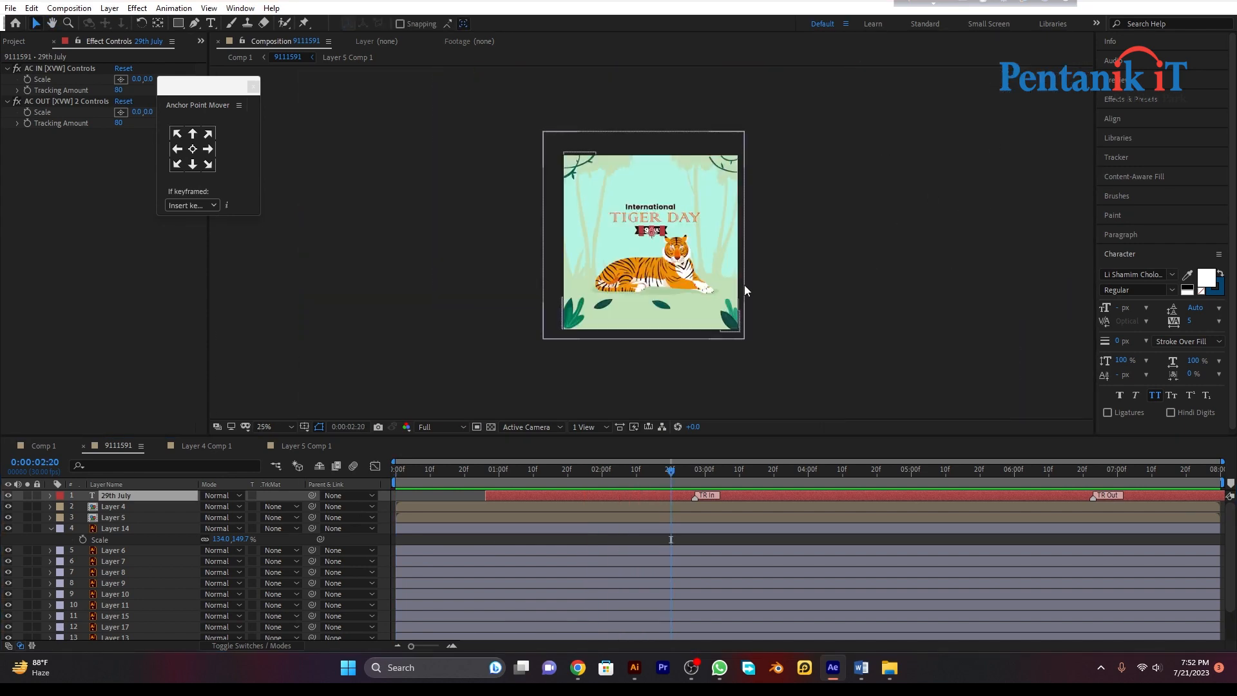
{"action": "left_click", "coordinate": [654, 476]}
{"action": "key", "text": "Home"}
{"action": "key", "text": "space"}
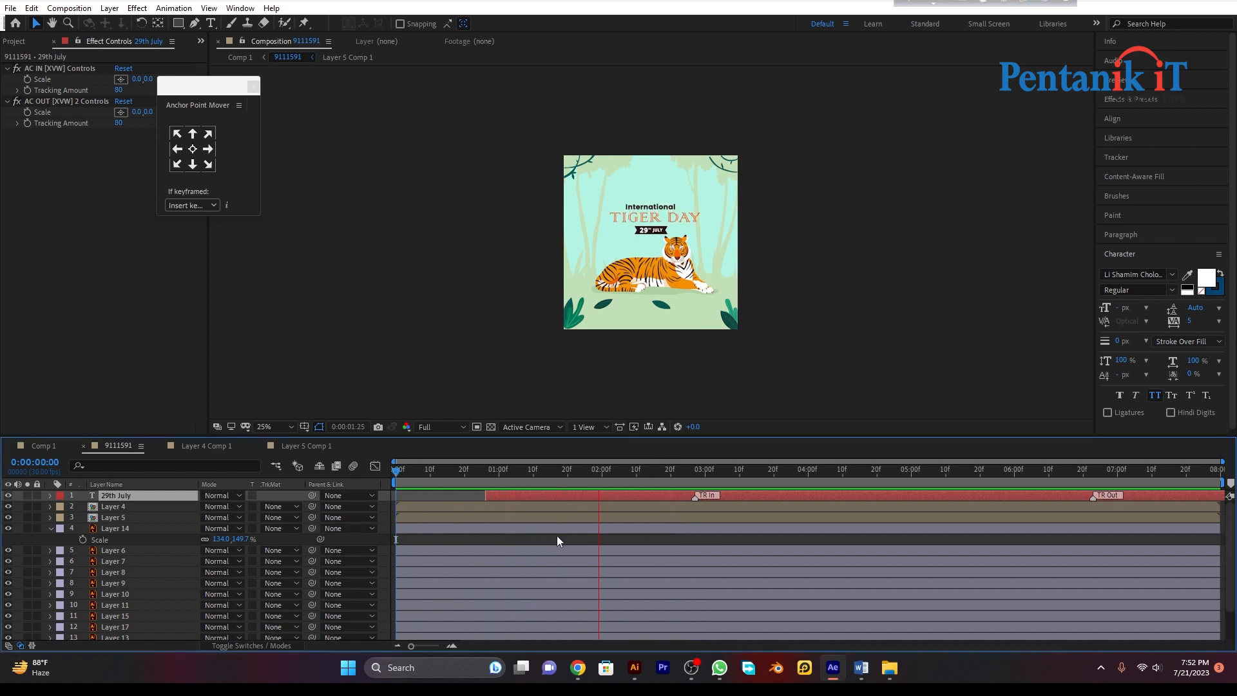
{"action": "key", "text": "space"}
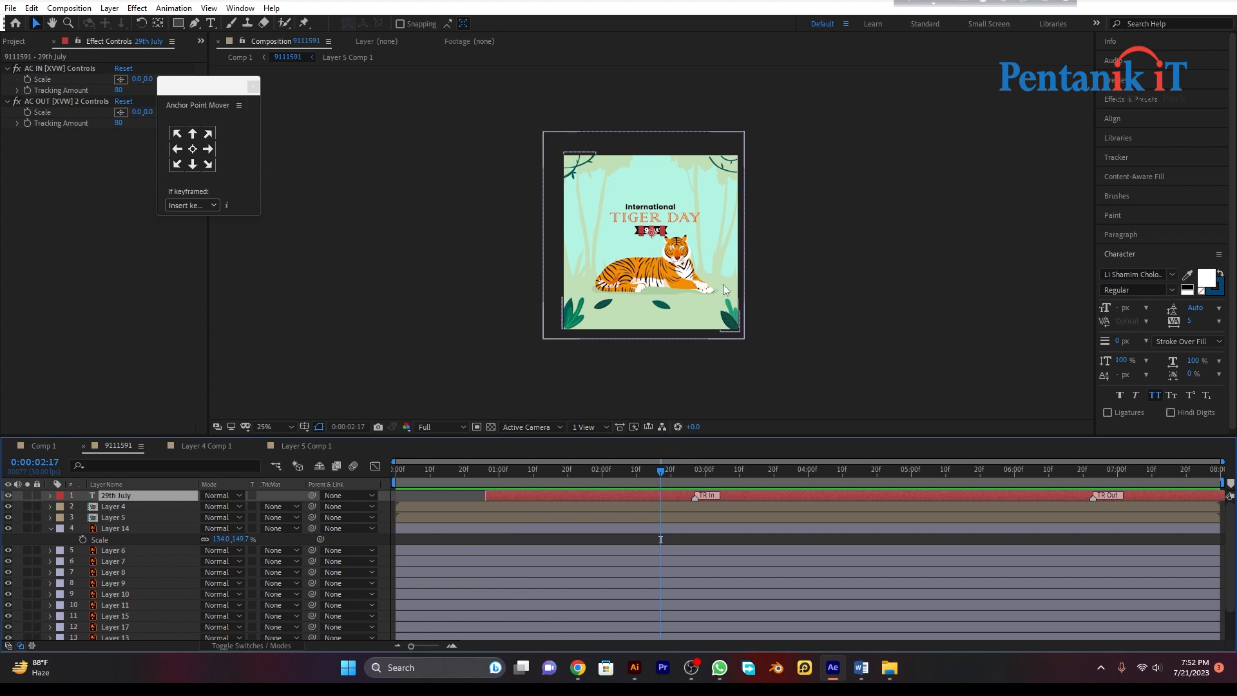
Place the tiger layer beneath the ribbon layer and keyframe its position from off-canvas left at 0:00:00:24 to its resting place at 0:00:02:17.
{"action": "left_click", "coordinate": [683, 271]}
{"action": "left_click_drag", "start_coordinate": [108, 635], "coordinate": [125, 548]}
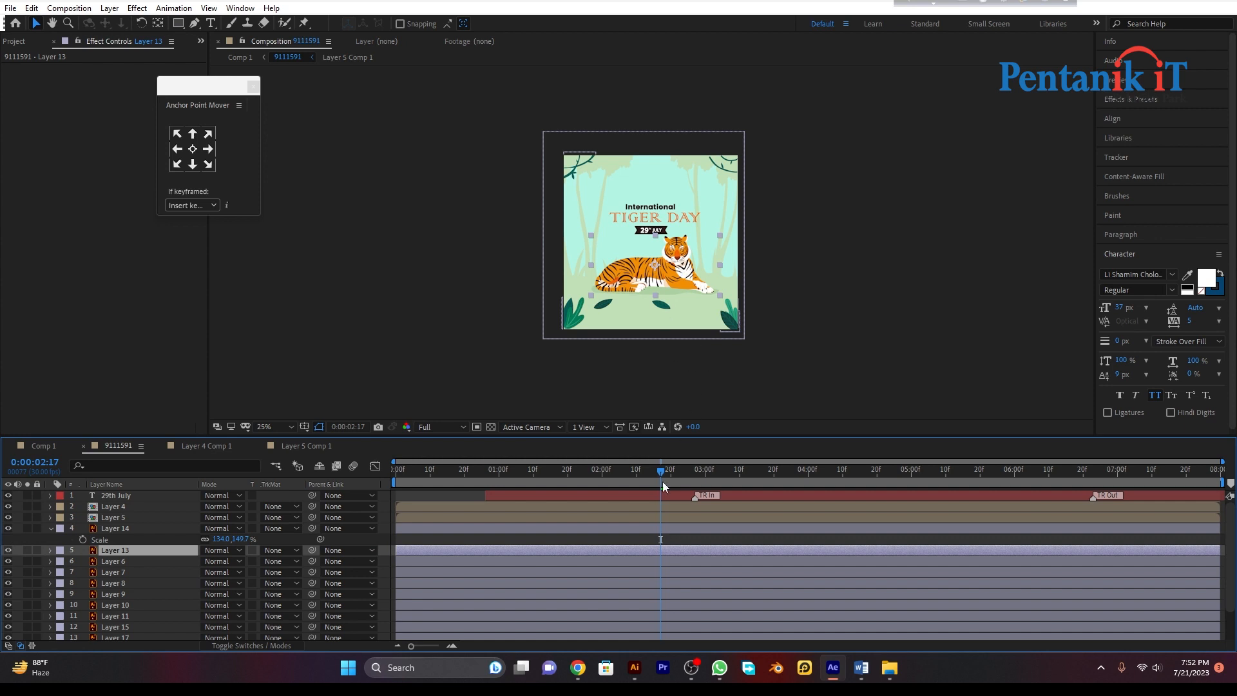
{"action": "key", "text": "p"}
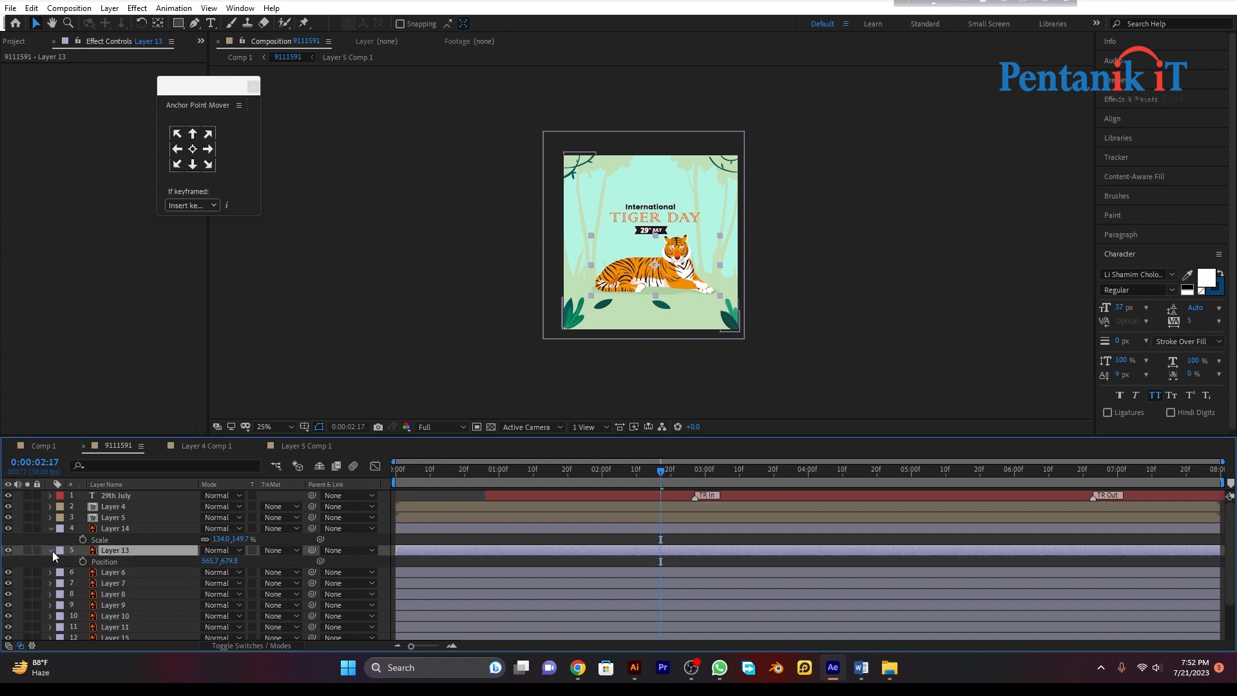
{"action": "left_click", "coordinate": [84, 561]}
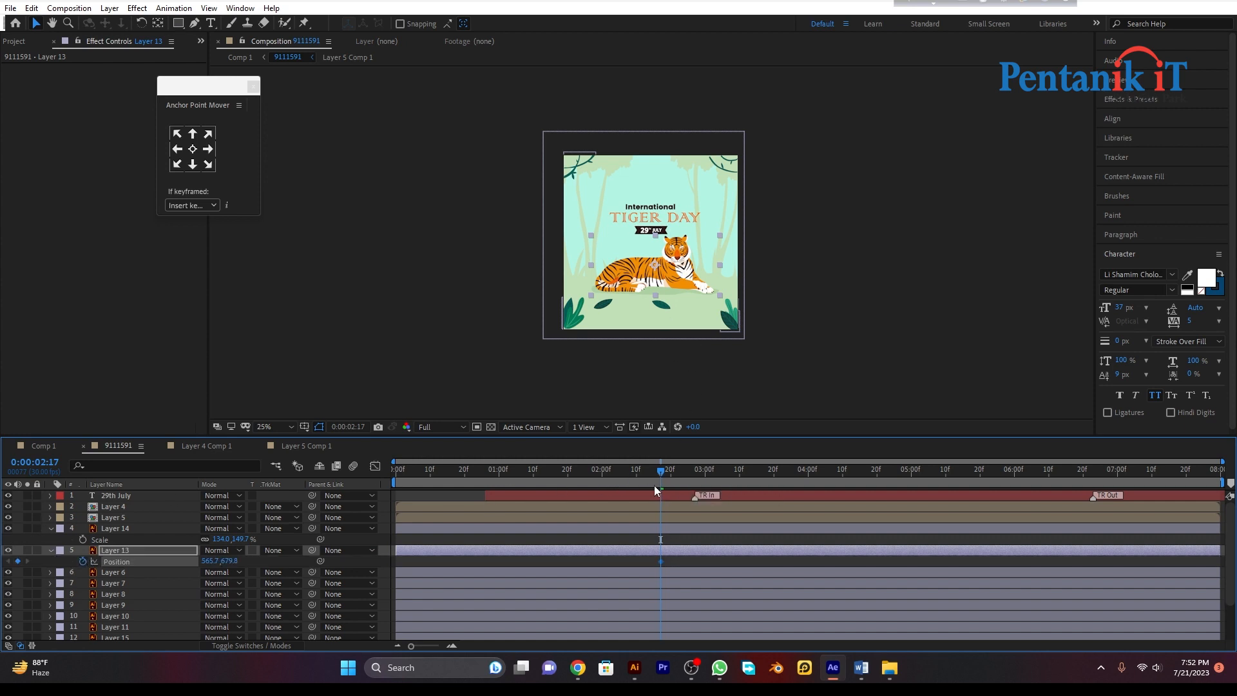
{"action": "left_click_drag", "start_coordinate": [620, 480], "coordinate": [478, 480]}
{"action": "left_click_drag", "start_coordinate": [649, 279], "coordinate": [487, 277]}
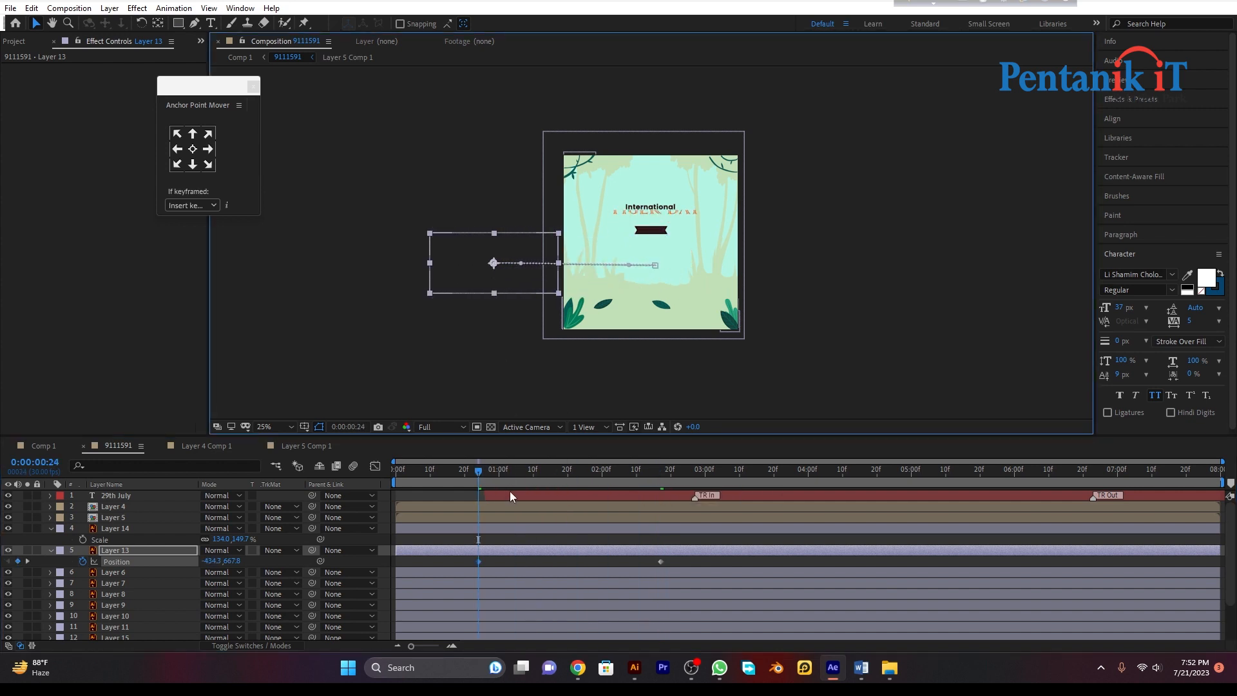
Shift the tiger layer earlier so its slide-in starts at the beginning of the composition, and preview the motion.
{"action": "left_click_drag", "start_coordinate": [593, 556], "coordinate": [507, 543]}
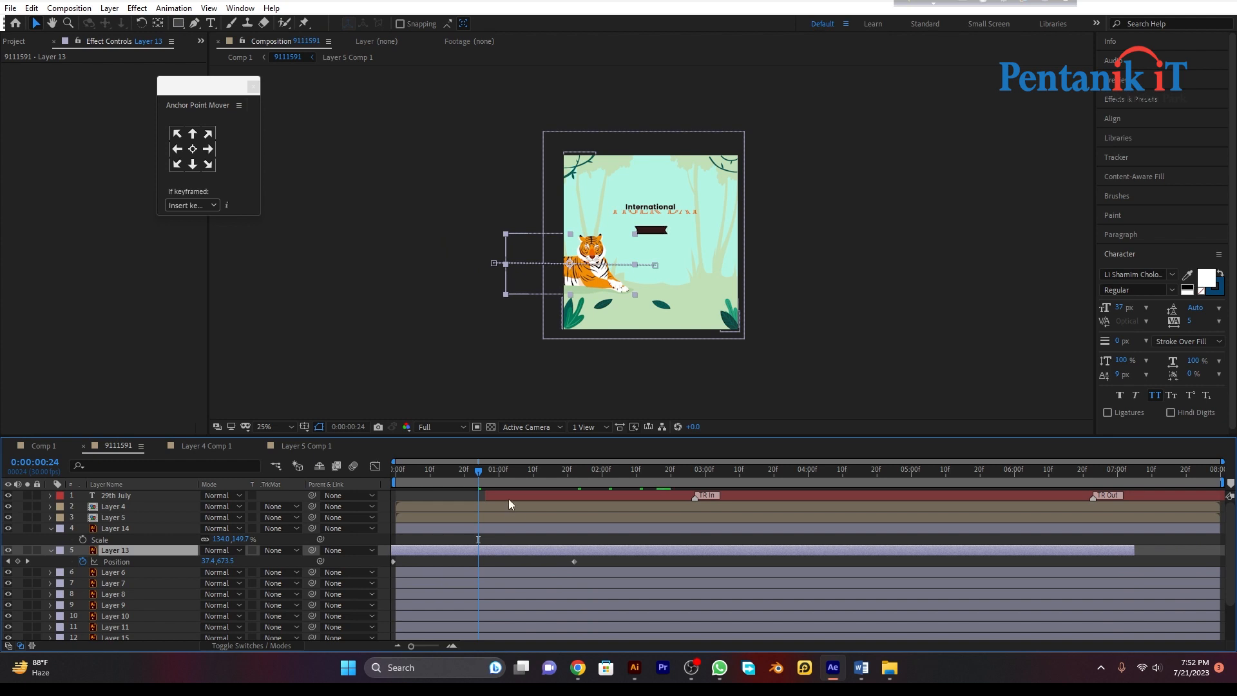
{"action": "key", "text": "space"}
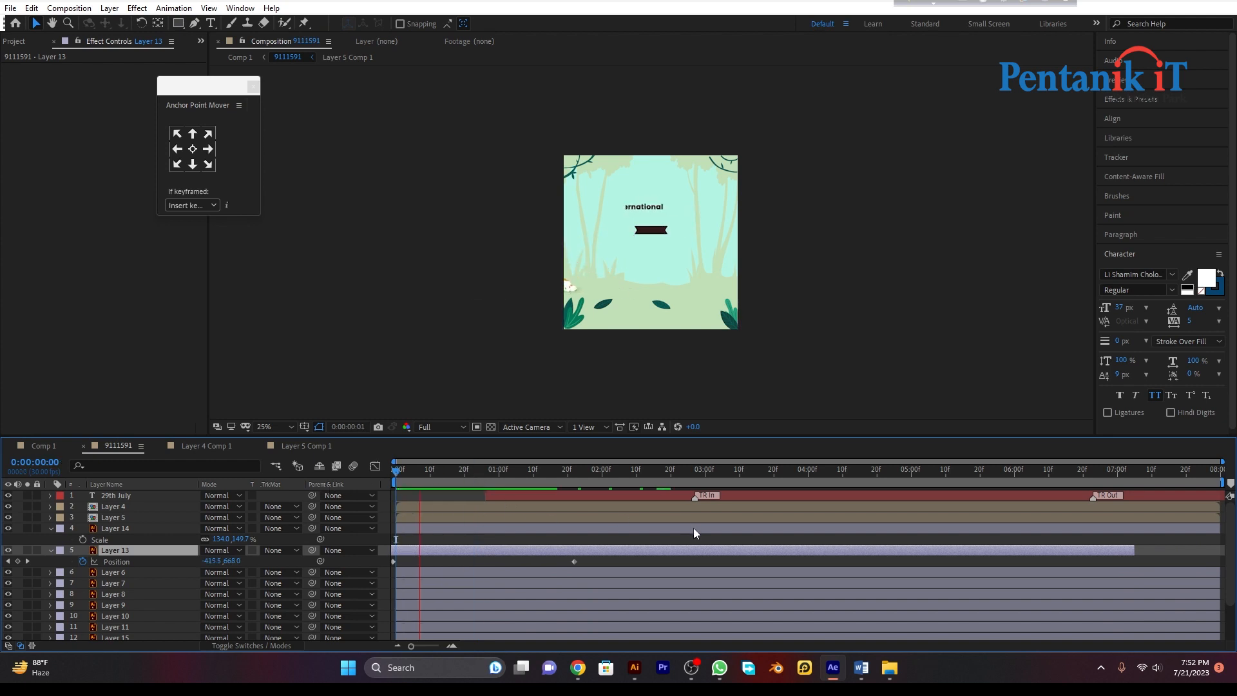
{"action": "key", "text": "space"}
Move the tiger's last position keyframe to about 0:00:00:28, apply Easy Ease to both keyframes, and play the result.
{"action": "left_click_drag", "start_coordinate": [576, 562], "coordinate": [388, 568]}
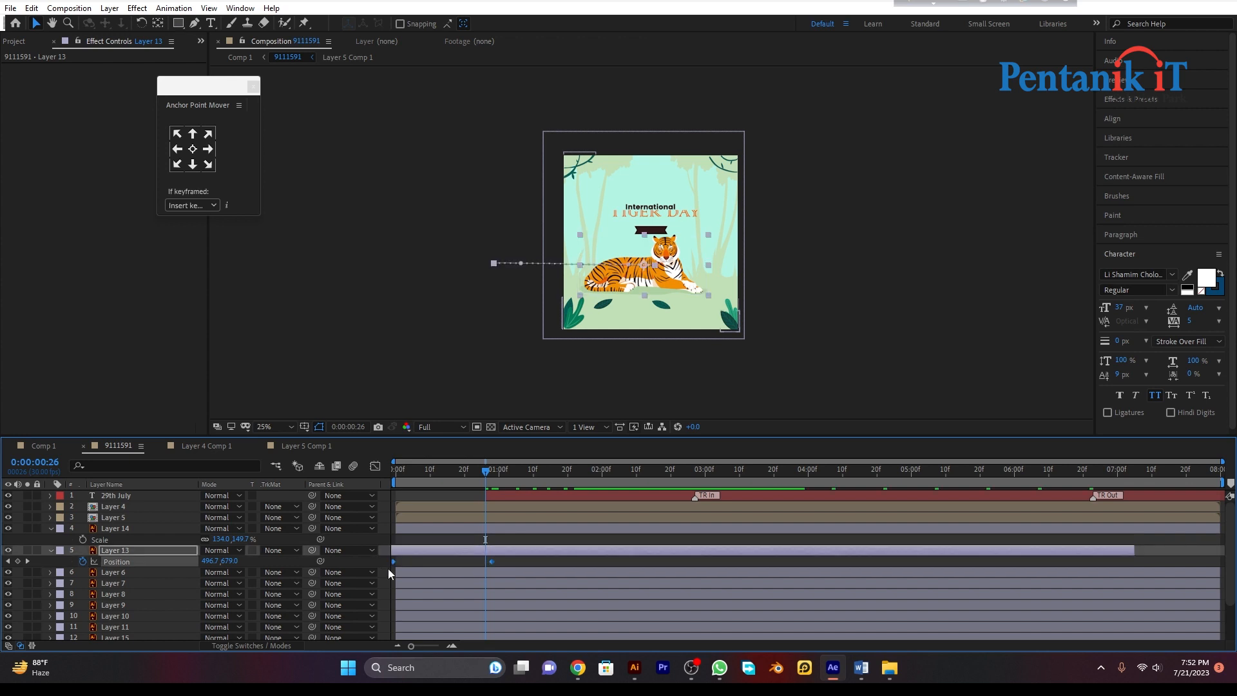
{"action": "right_click", "coordinate": [396, 562]}
{"action": "right_click", "coordinate": [391, 563]}
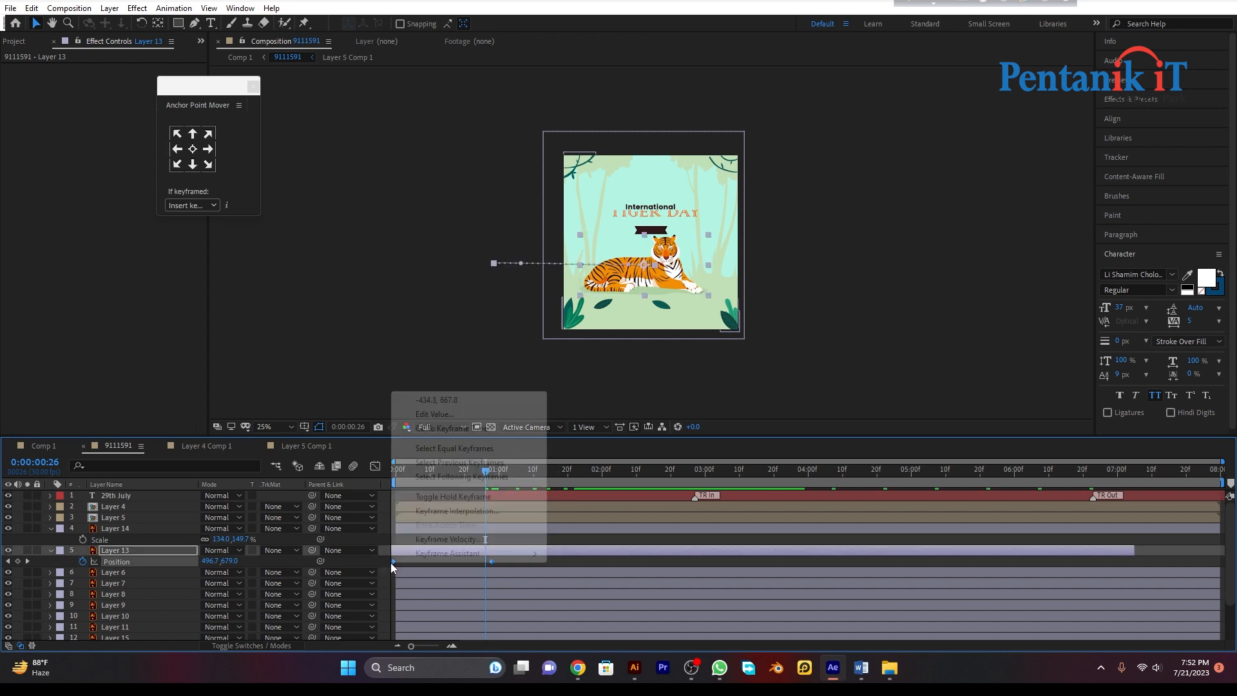
{"action": "mouse_move", "coordinate": [451, 553]}
{"action": "left_click", "coordinate": [583, 469]}
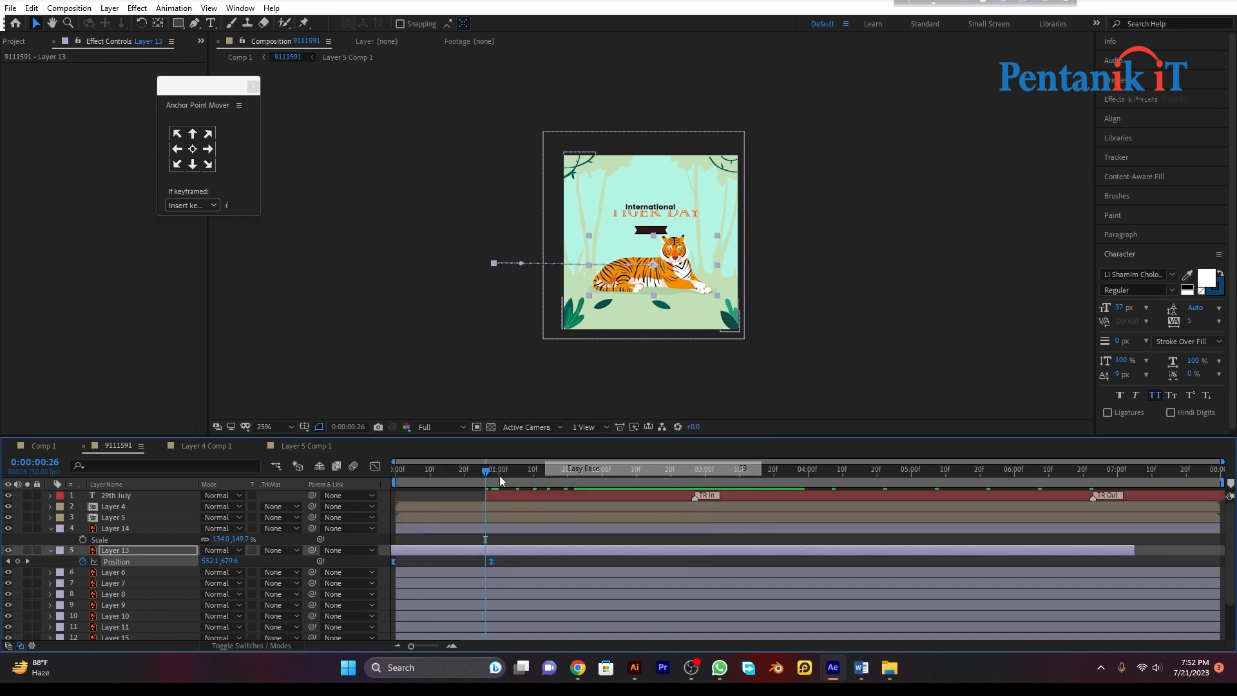
{"action": "key", "text": "space"}
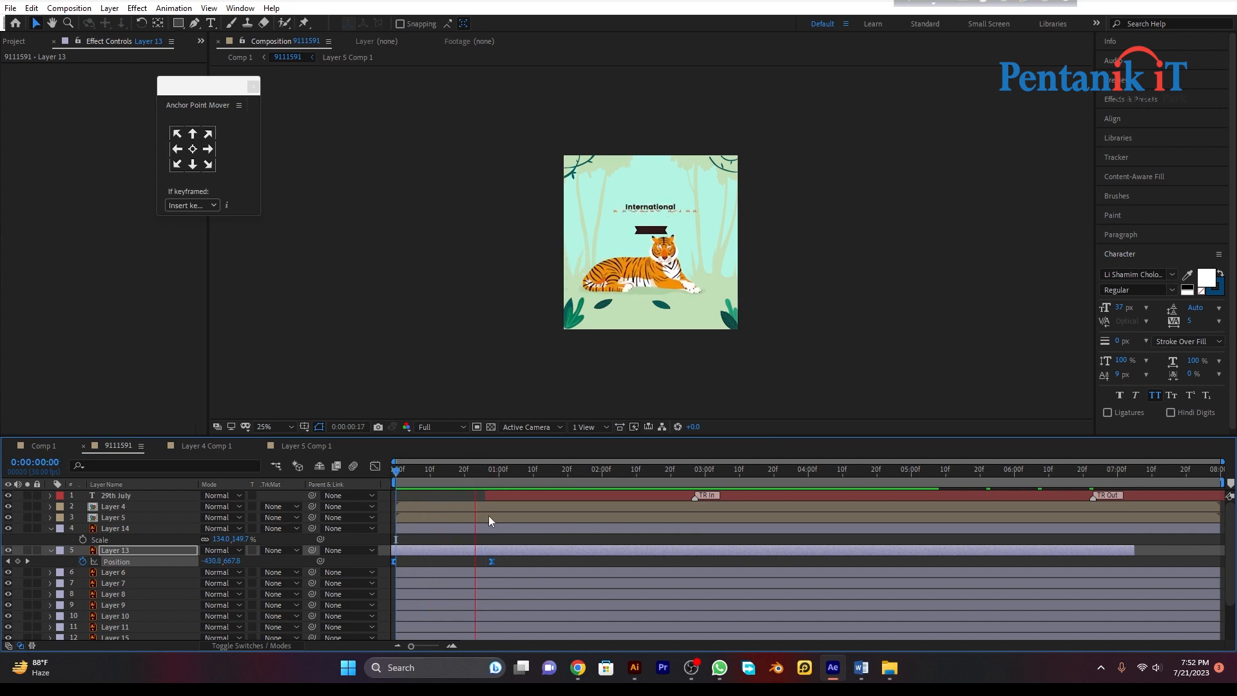
{"action": "key", "text": "space"}
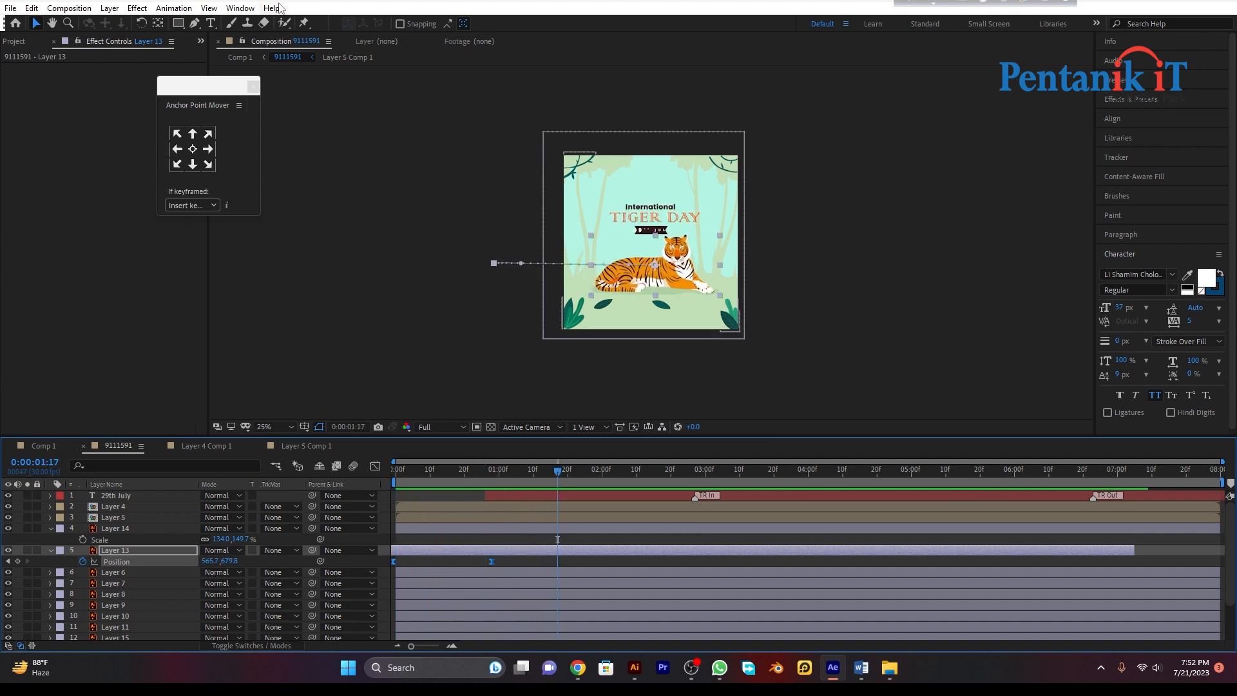
Apply the Motion 2 Excite function to the tiger's position keyframes, set the third ease slider to 43, and preview the slide-in.
{"action": "left_click", "coordinate": [241, 8]}
{"action": "left_click", "coordinate": [290, 641]}
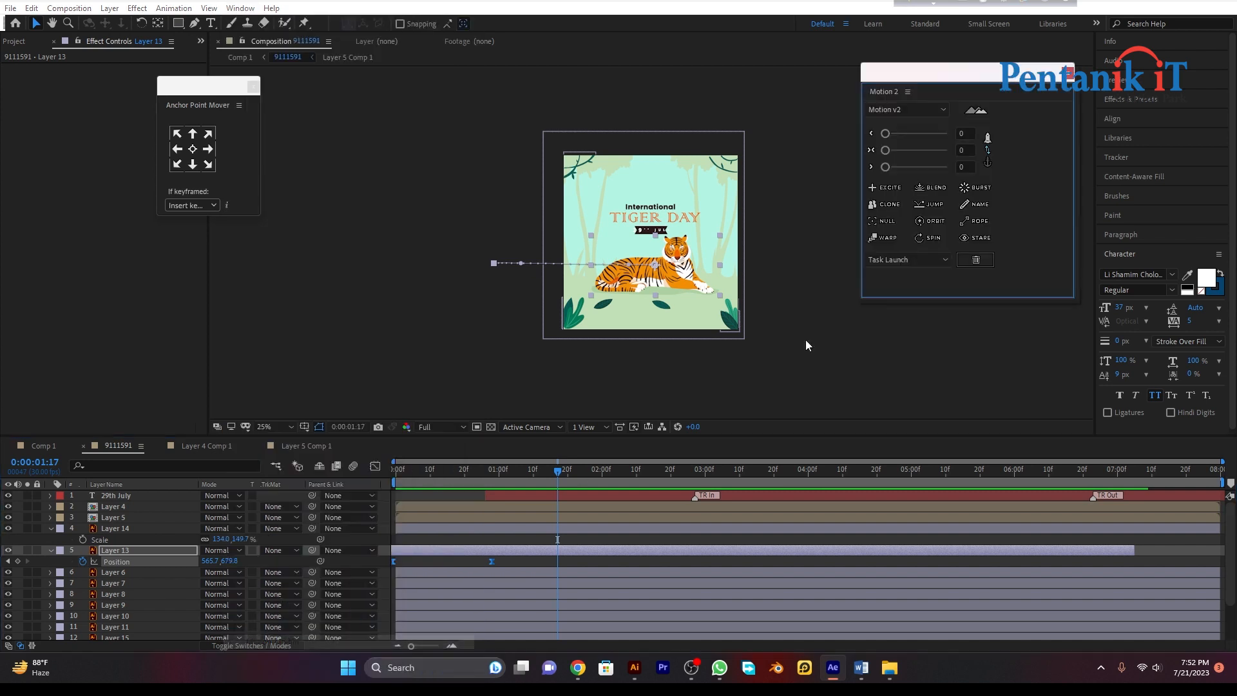
{"action": "left_click", "coordinate": [886, 187]}
{"action": "left_click_drag", "start_coordinate": [885, 167], "coordinate": [912, 168]}
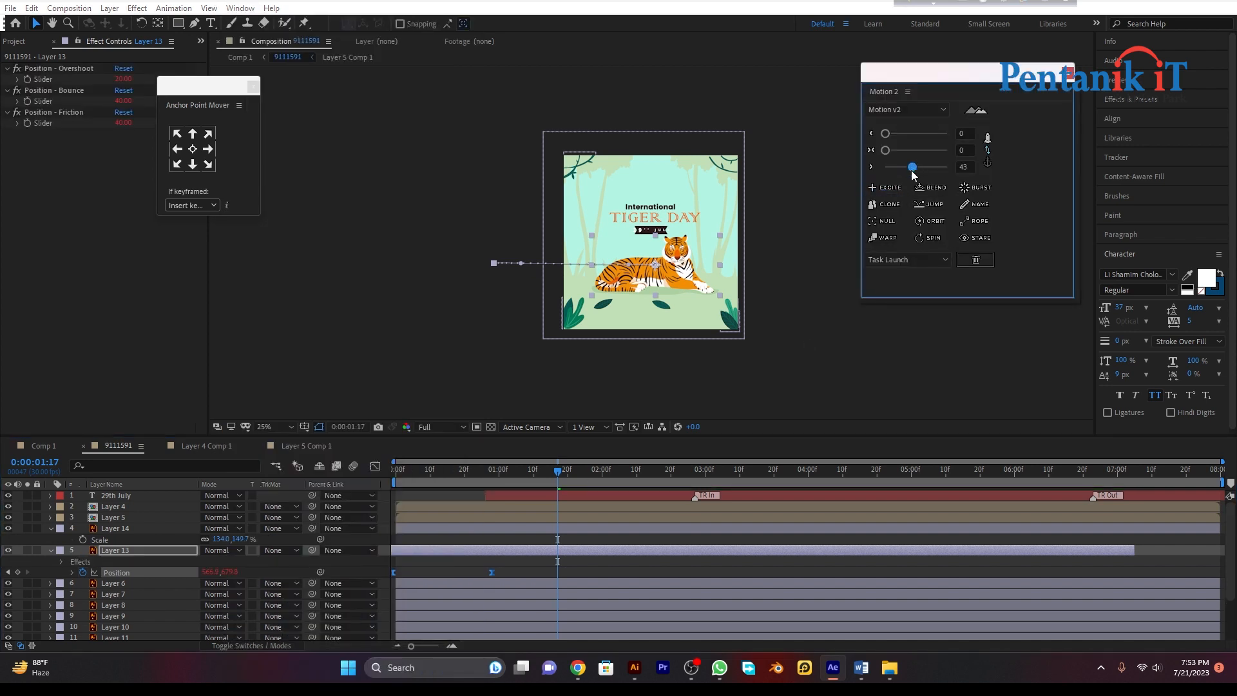
{"action": "left_click", "coordinate": [567, 482]}
{"action": "key", "text": "space"}
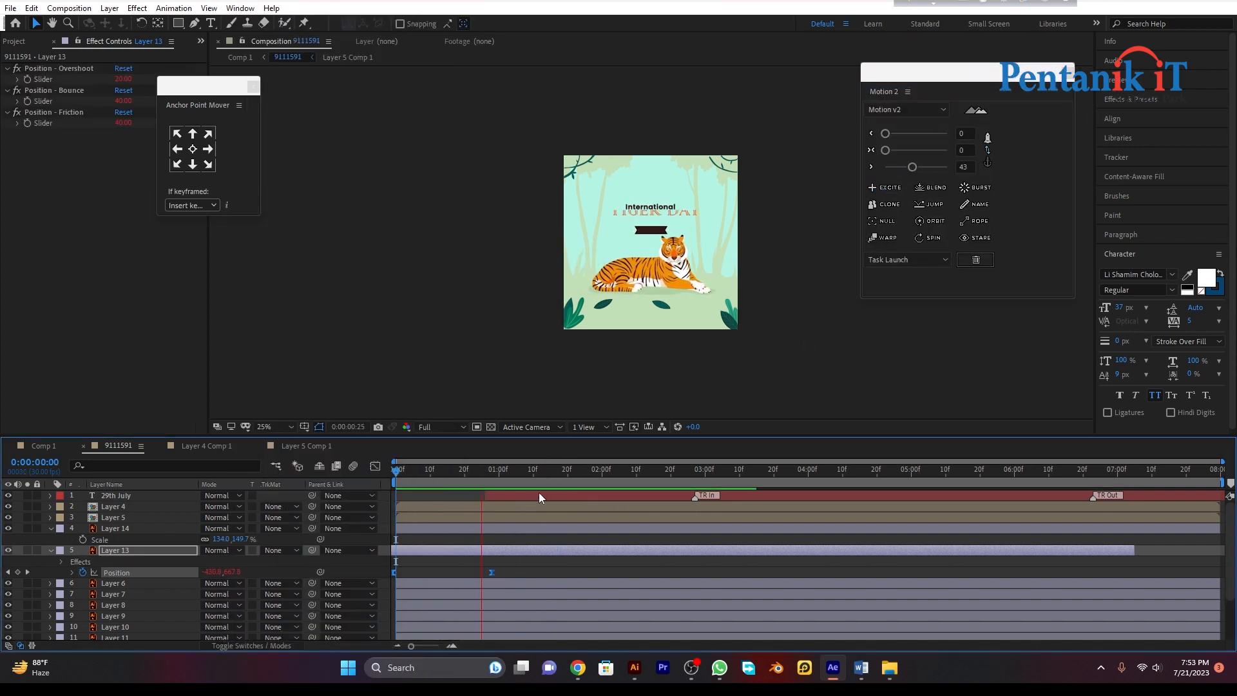
{"action": "key", "text": "space"}
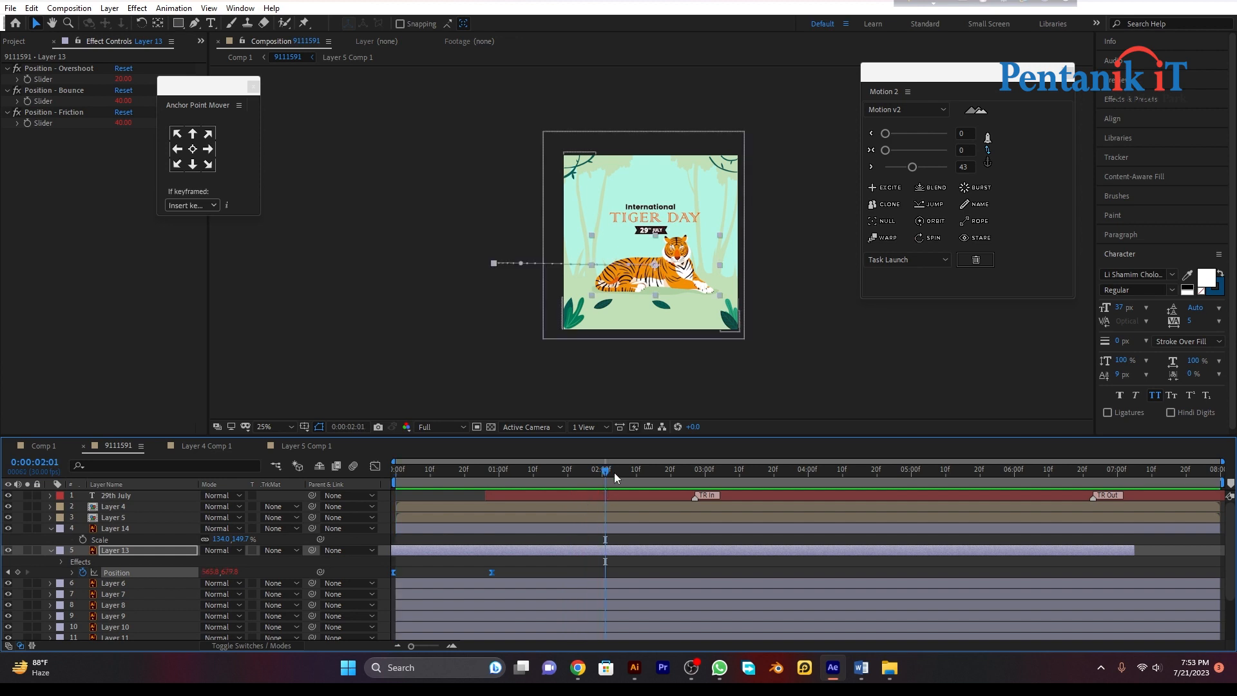
{"action": "key", "text": "Home"}
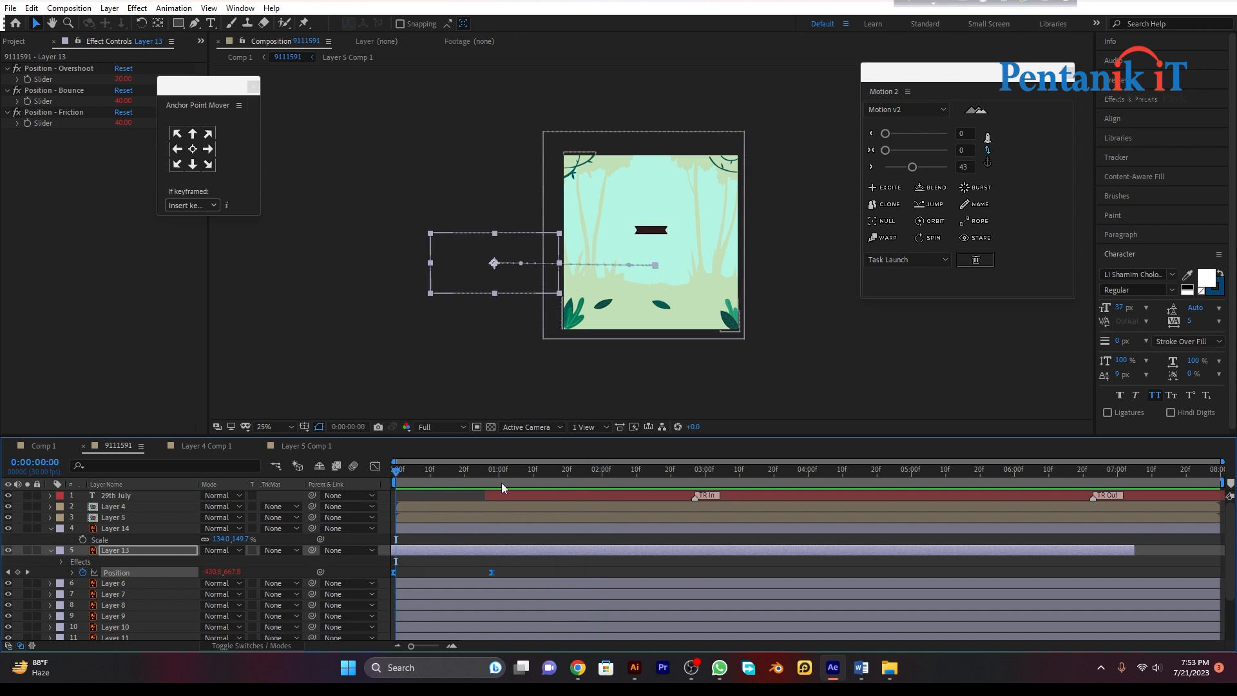
{"action": "key", "text": "space"}
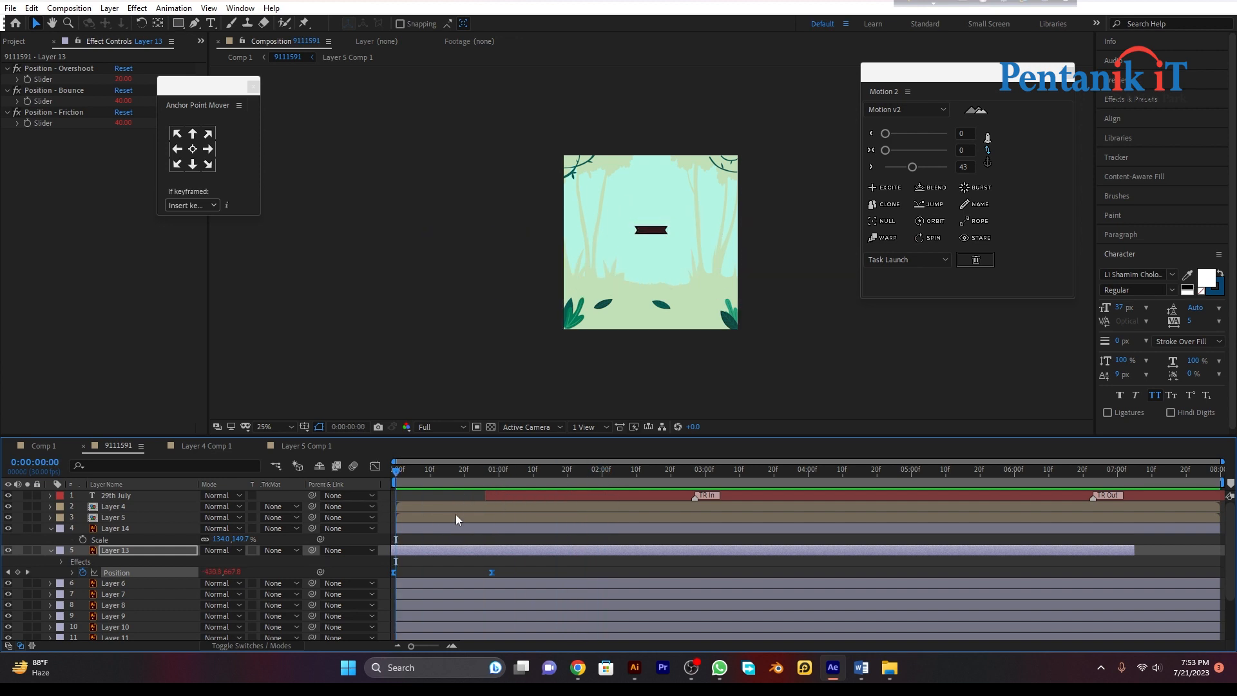
{"action": "key", "text": "space"}
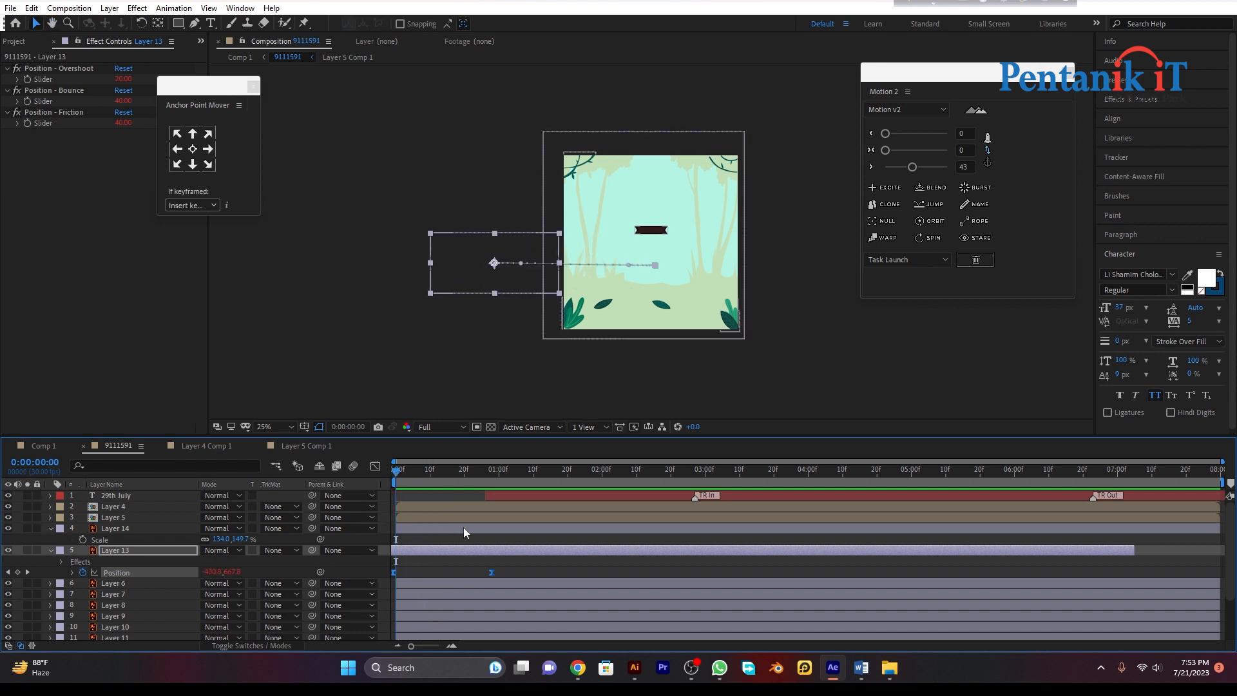
Shift the date, both title layers and the ribbon together to start about one second in, and play the composition.
{"action": "left_click_drag", "start_coordinate": [462, 527], "coordinate": [508, 496]}
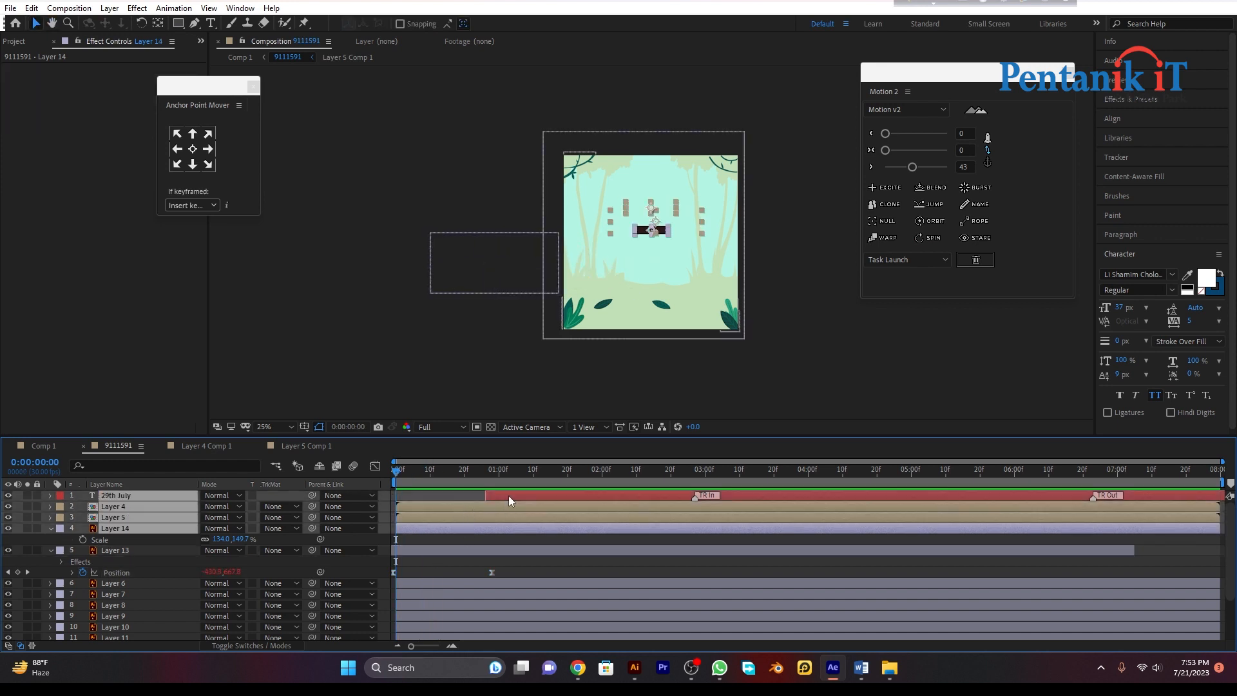
{"action": "left_click_drag", "start_coordinate": [427, 531], "coordinate": [523, 532]}
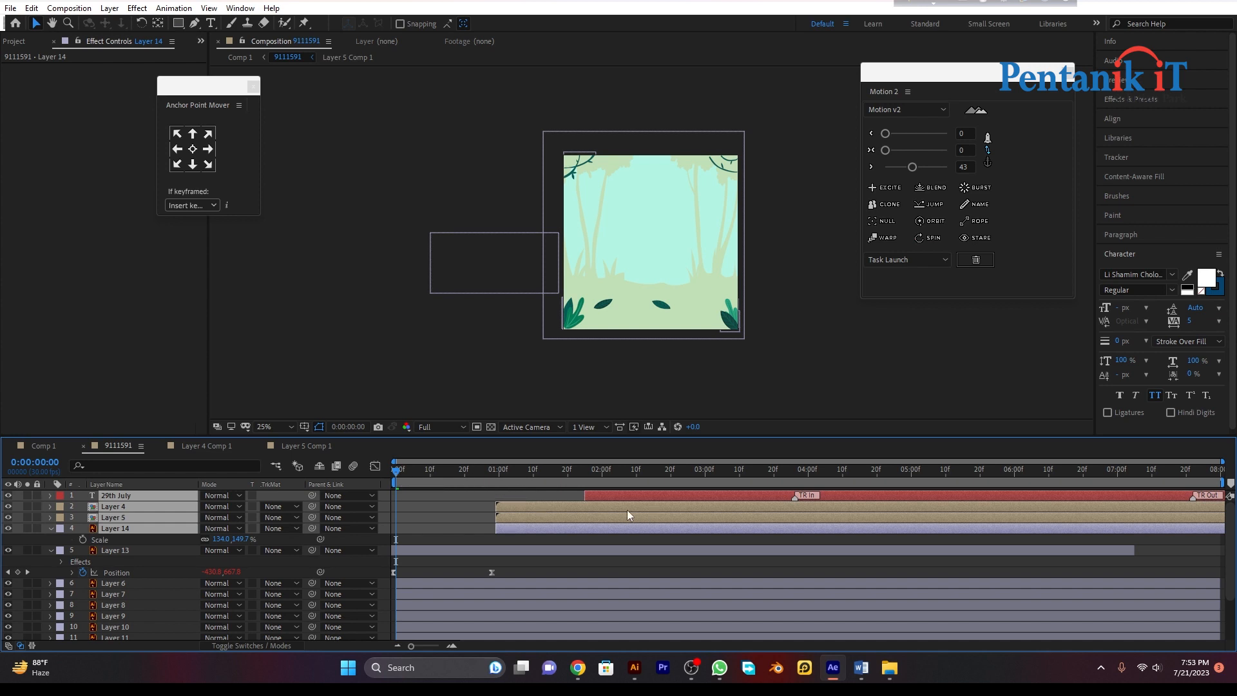
{"action": "key", "text": "space"}
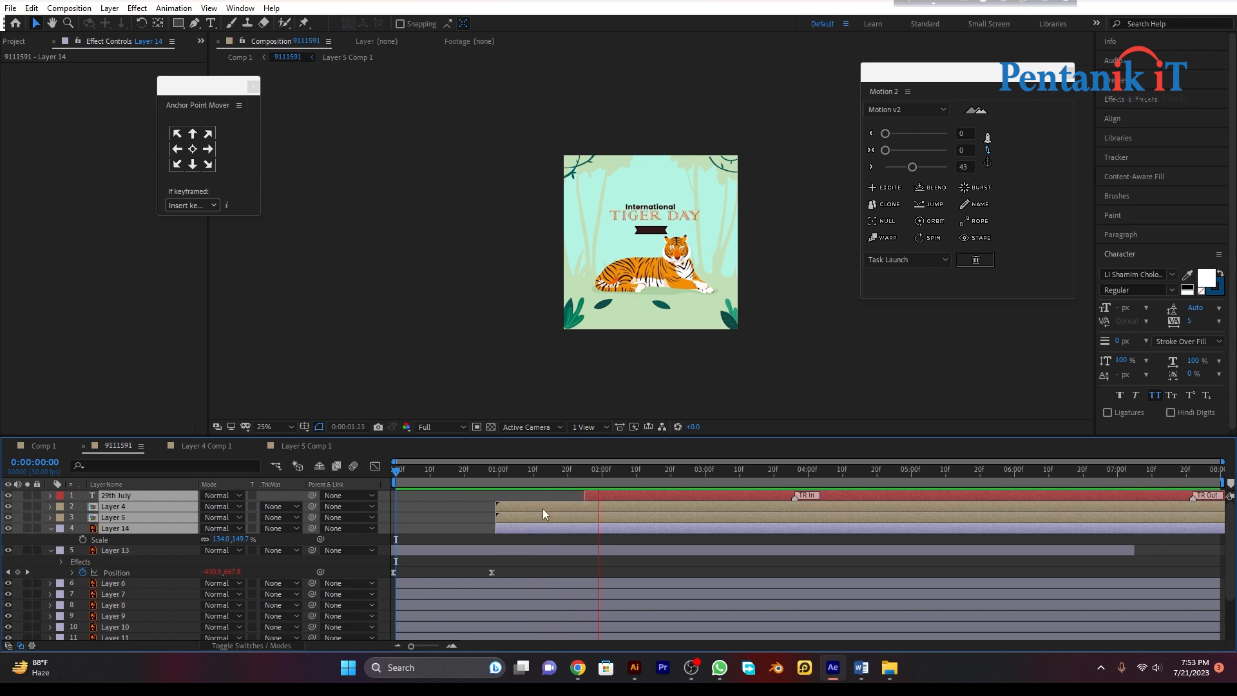
{"action": "key", "text": "space"}
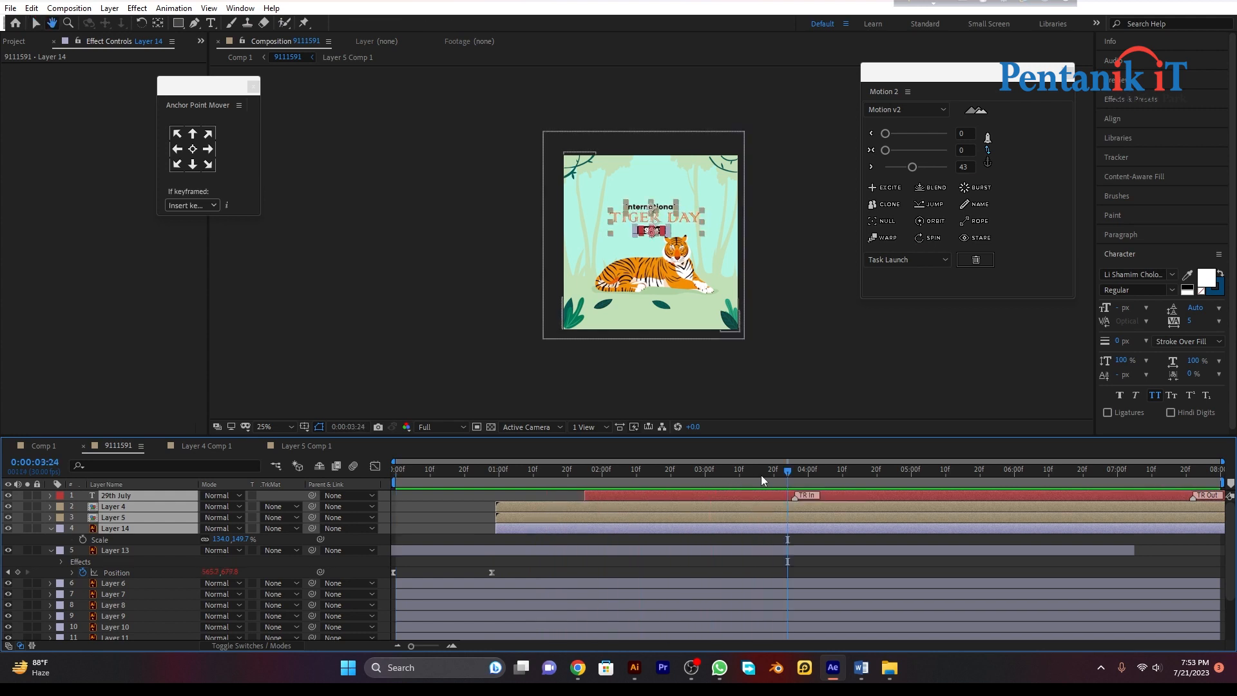
{"action": "key", "text": "Home"}
{"action": "key", "text": "space"}
Place puppet pins at the base and upper leaf tip of the poster's lower-left plant at 0:00:00:00.
{"action": "left_click", "coordinate": [840, 337]}
{"action": "key", "text": "."}
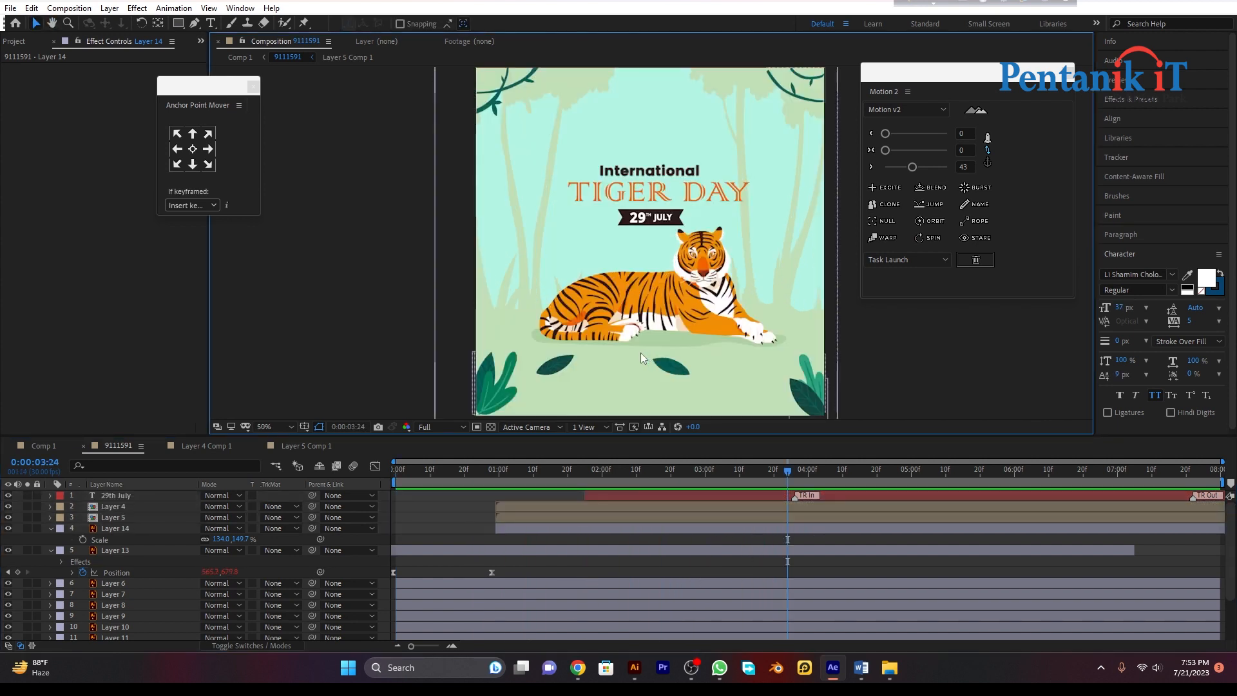
{"action": "left_click", "coordinate": [481, 386]}
{"action": "key", "text": "comma"}
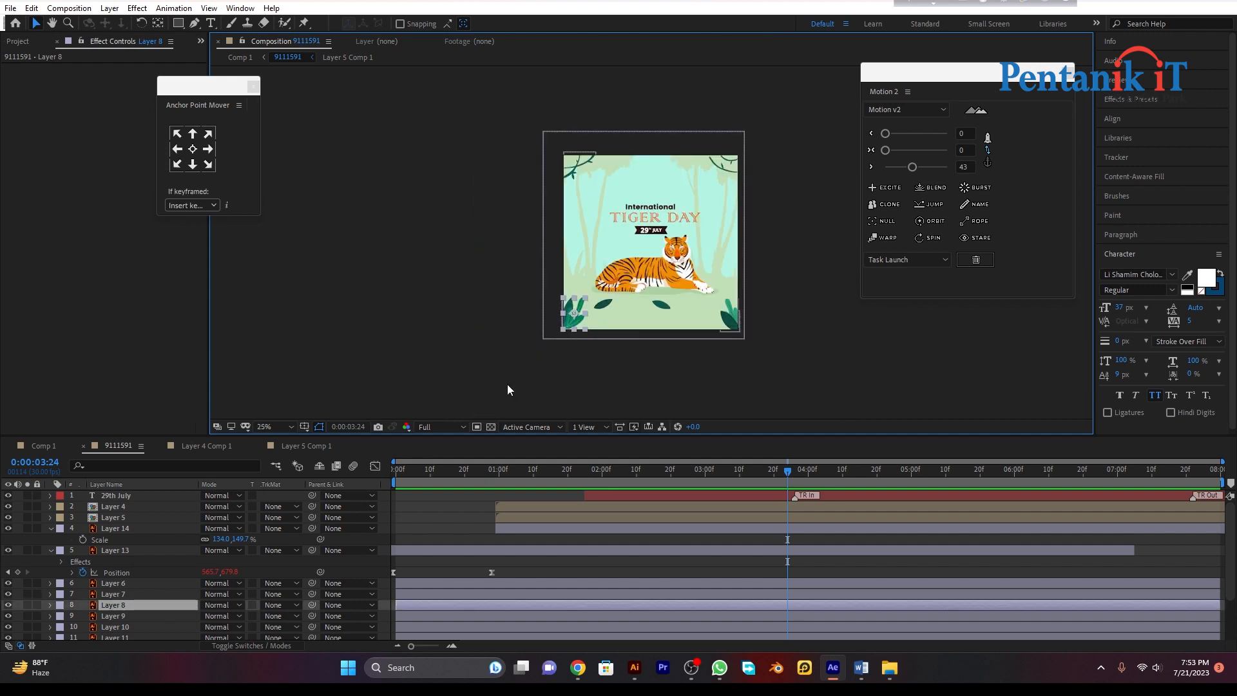
{"action": "left_click_drag", "start_coordinate": [588, 325], "coordinate": [576, 324]}
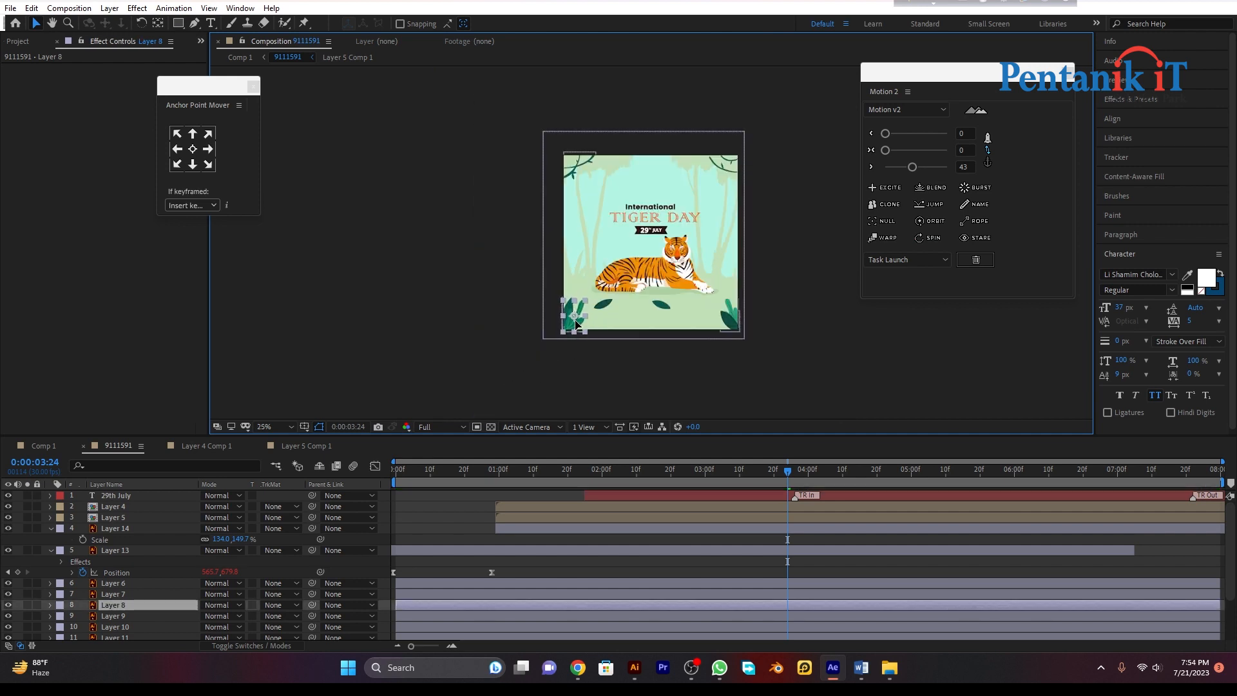
{"action": "left_click", "coordinate": [655, 349]}
{"action": "key", "text": "."}
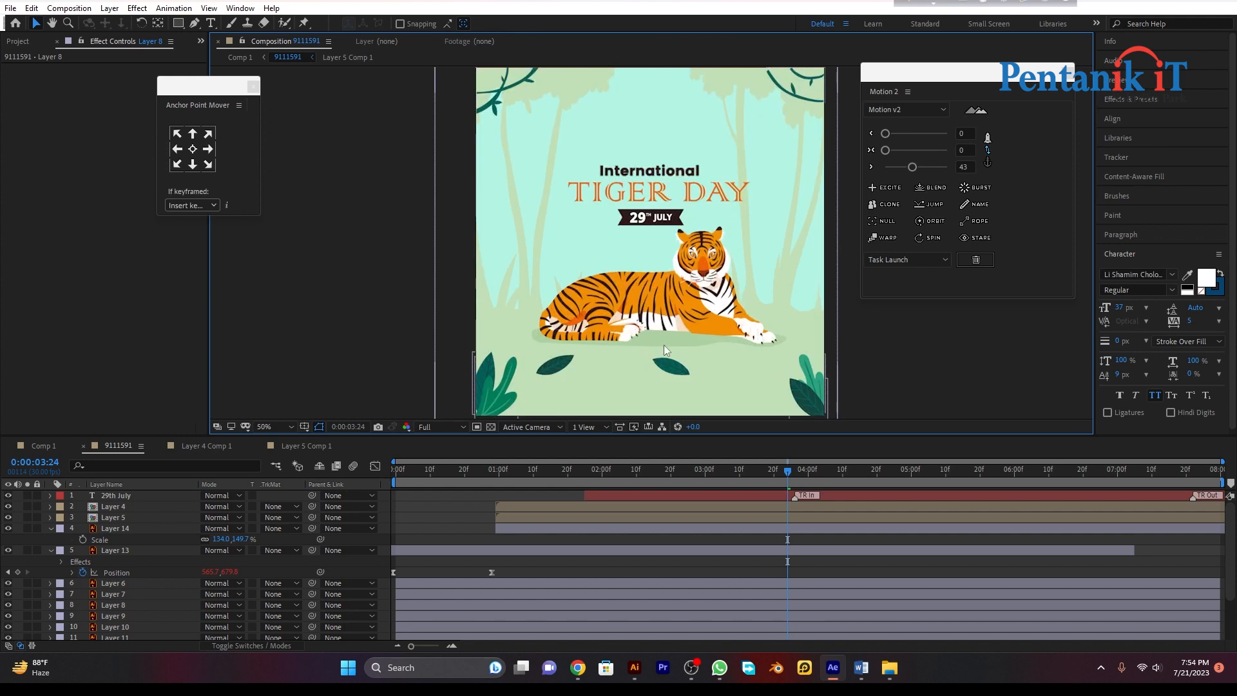
{"action": "scroll", "coordinate": [773, 348], "scroll_direction": "down", "scroll_amount": 2}
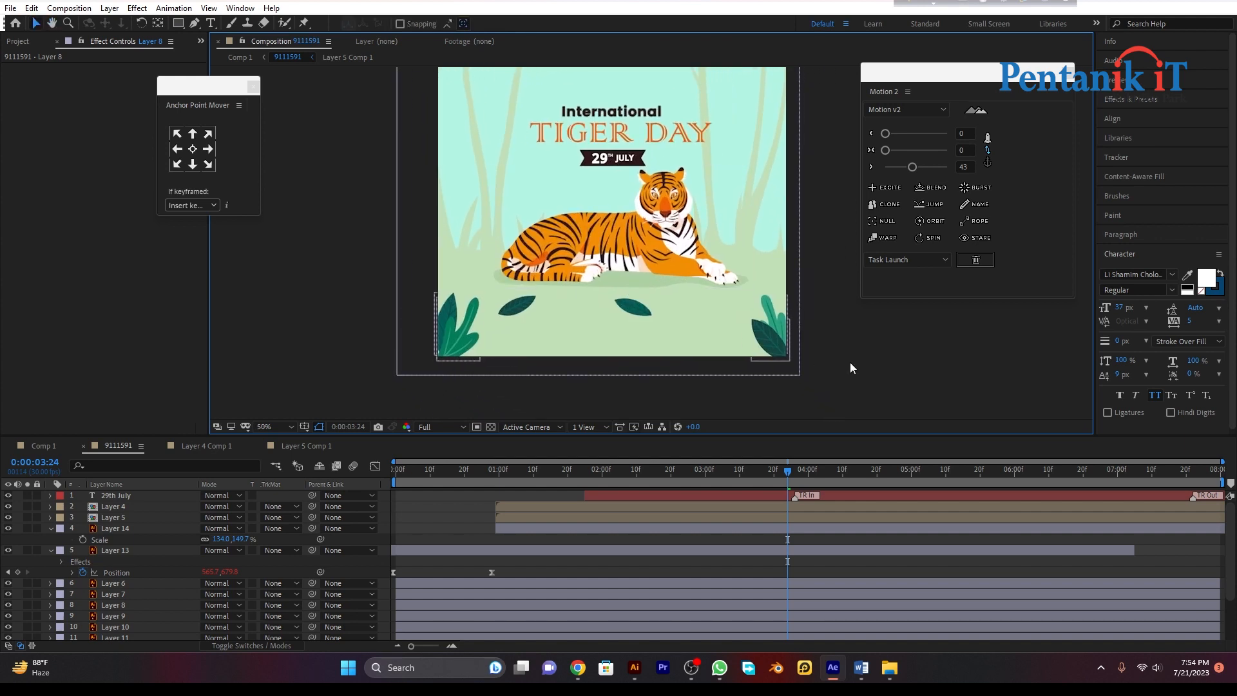
{"action": "left_click", "coordinate": [303, 24]}
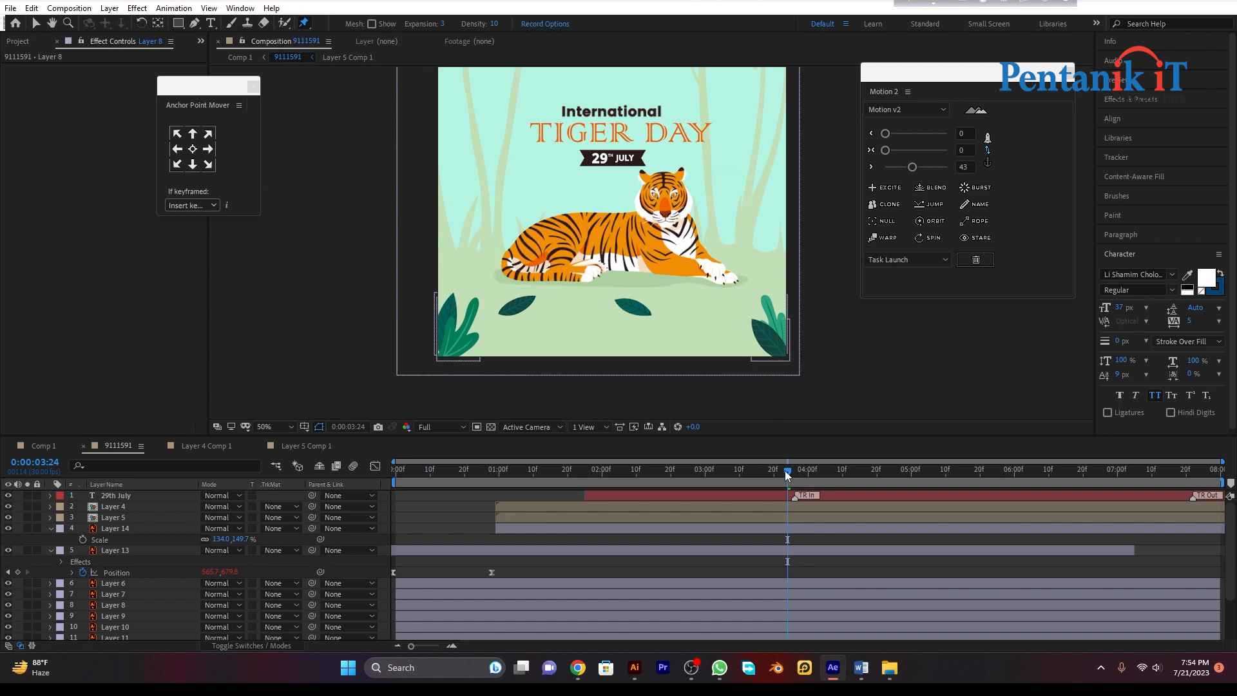
{"action": "left_click_drag", "start_coordinate": [786, 473], "coordinate": [317, 451]}
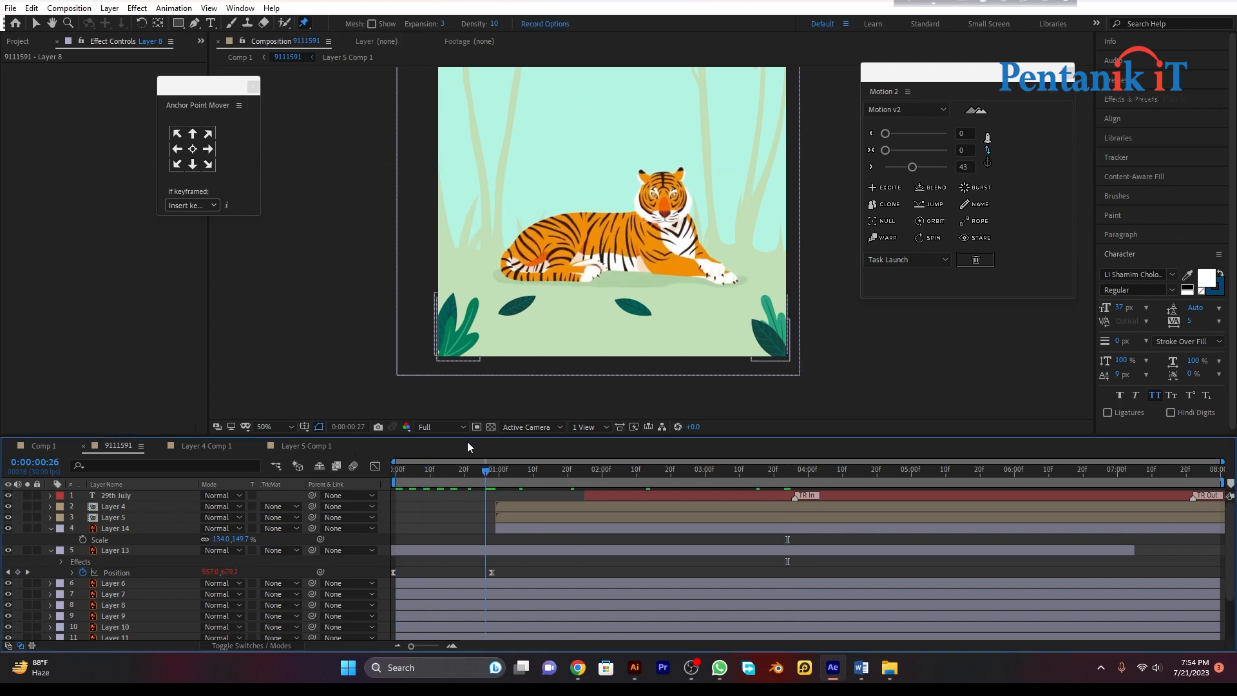
{"action": "left_click", "coordinate": [441, 358]}
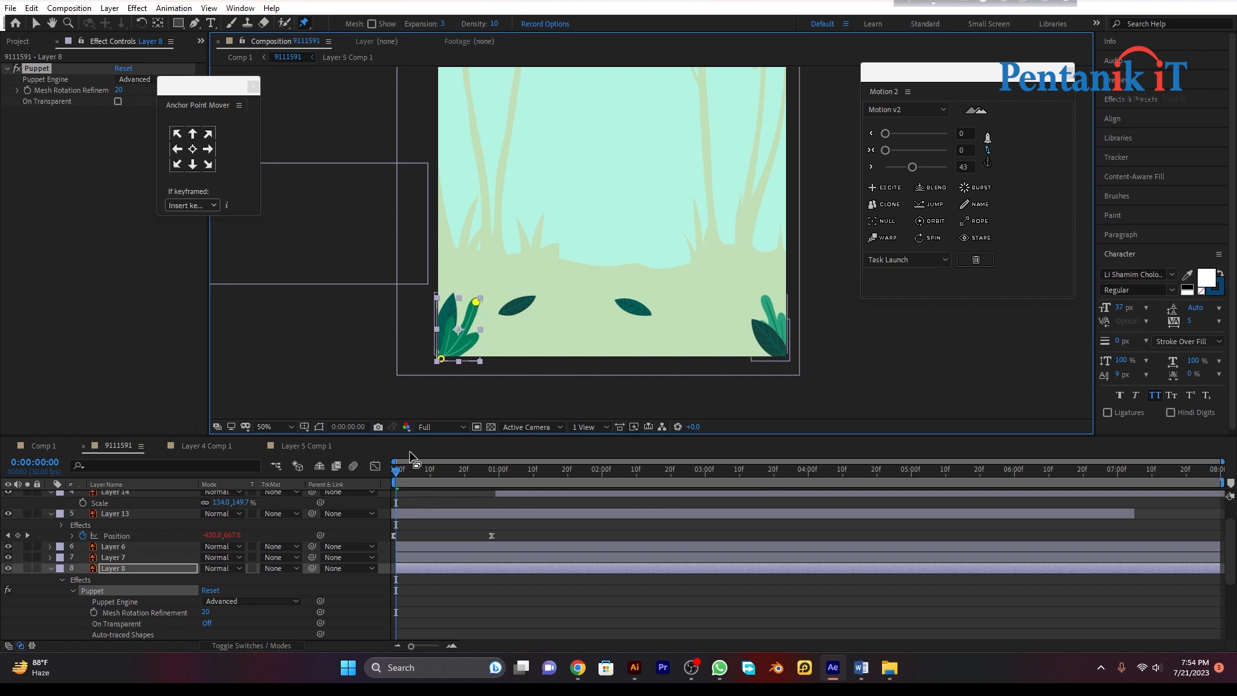
Keyframe the lower-left plant's leaf-tip puppet pin slightly to the left at 0:00:02:20.
{"action": "left_click", "coordinate": [399, 474]}
{"action": "key", "text": "space"}
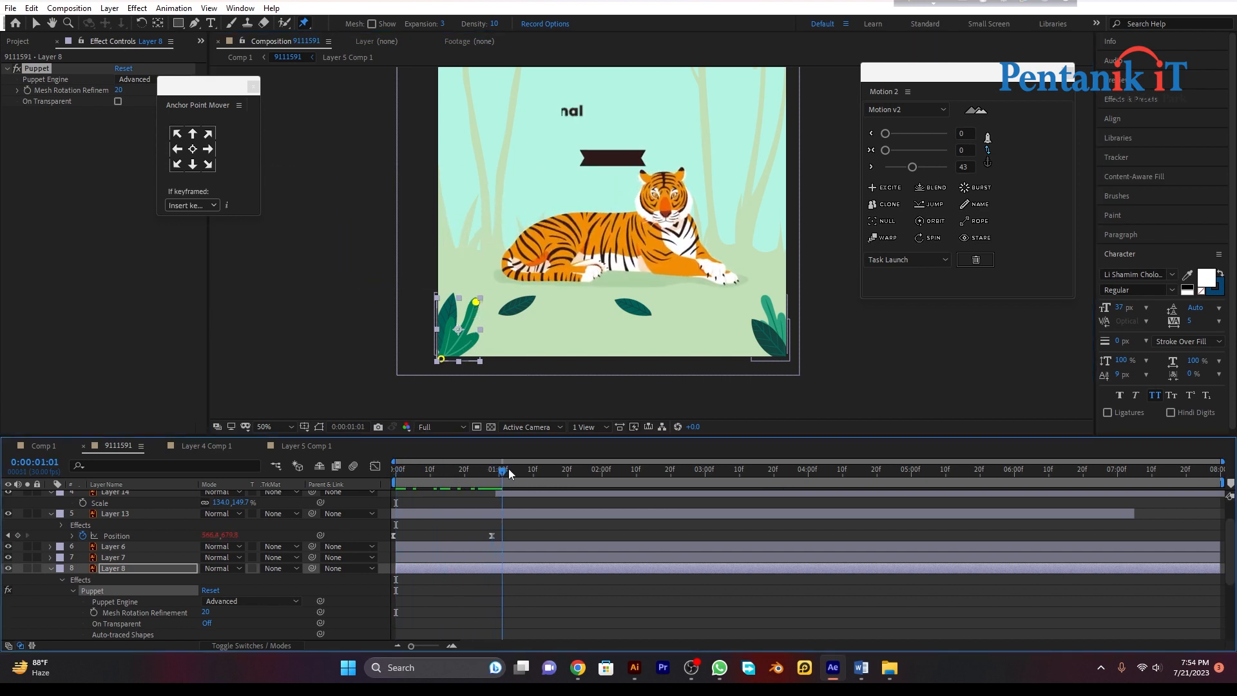
{"action": "left_click_drag", "start_coordinate": [604, 473], "coordinate": [908, 455]}
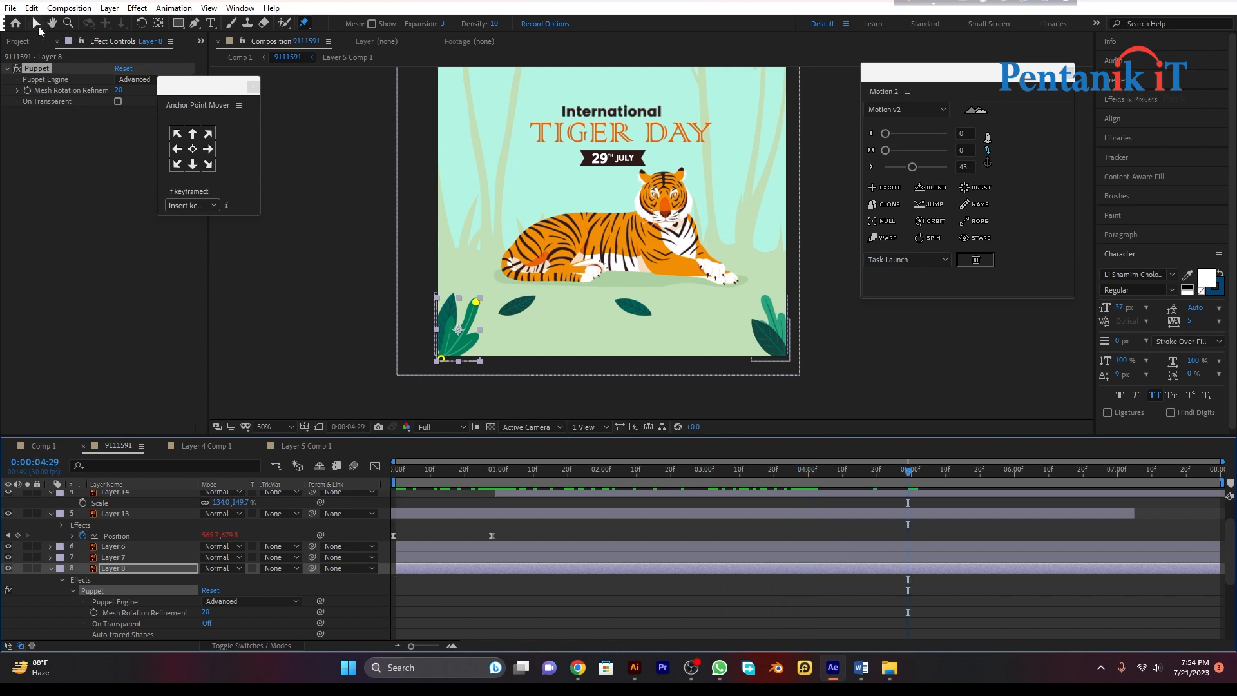
{"action": "left_click", "coordinate": [620, 472]}
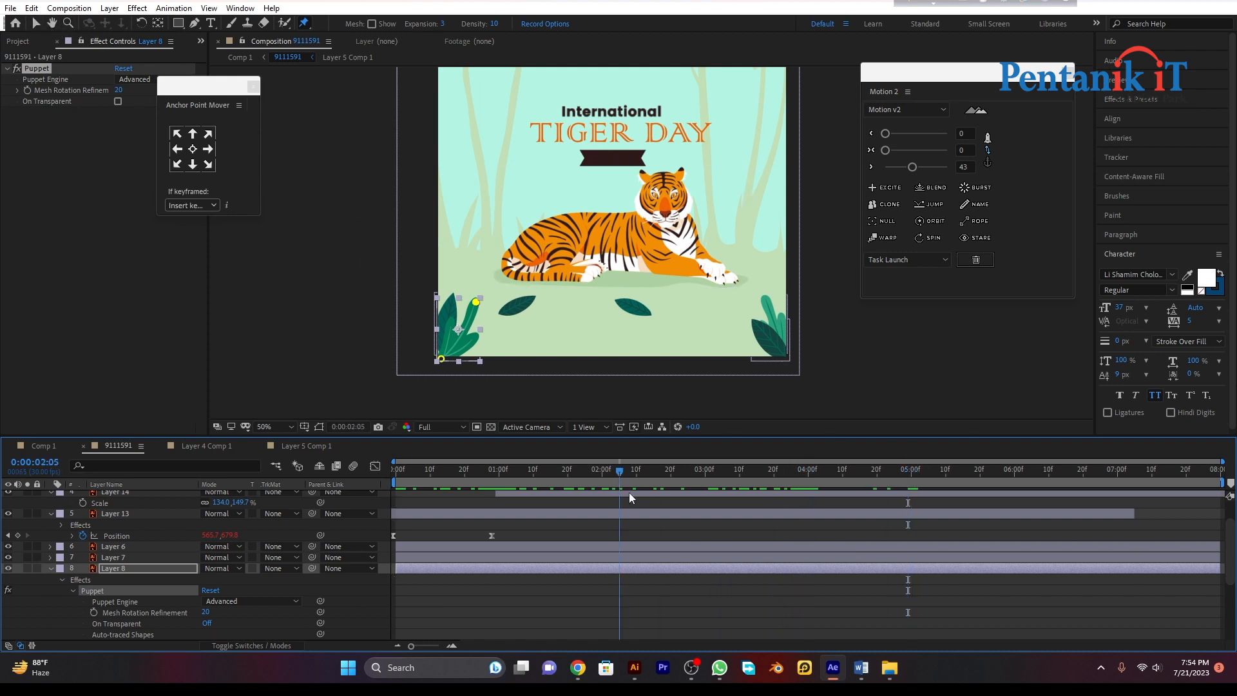
{"action": "left_click_drag", "start_coordinate": [629, 496], "coordinate": [672, 496]}
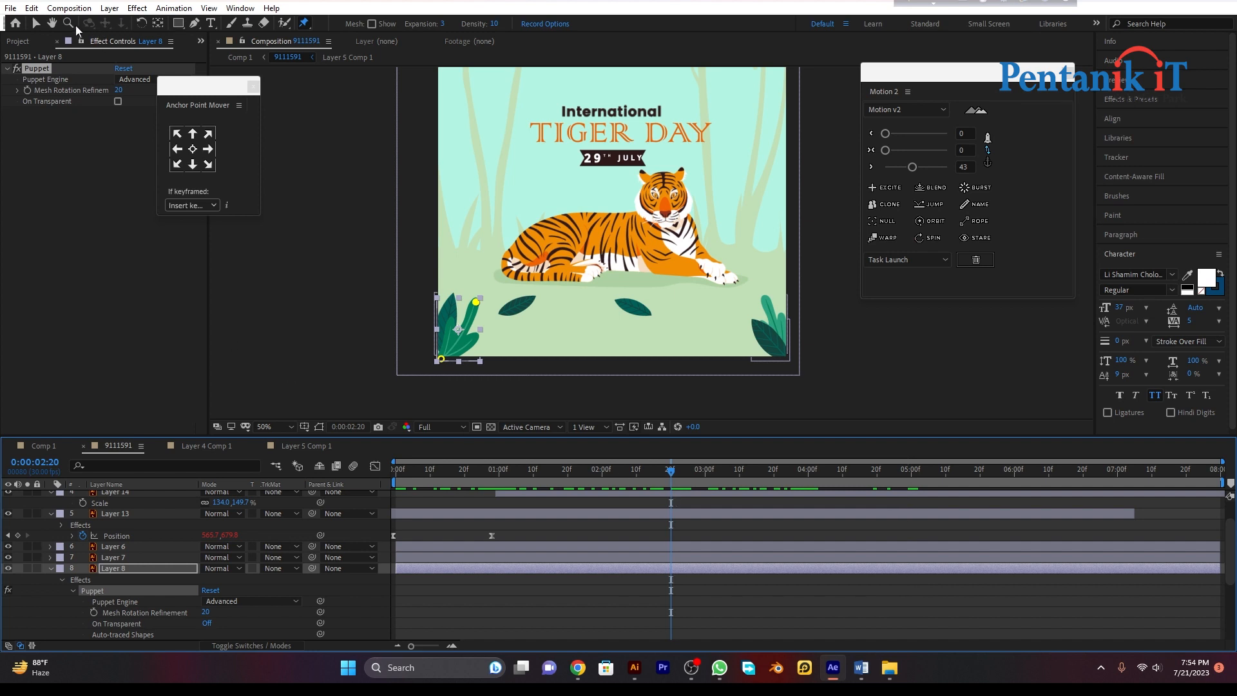
{"action": "left_click_drag", "start_coordinate": [476, 304], "coordinate": [461, 300]}
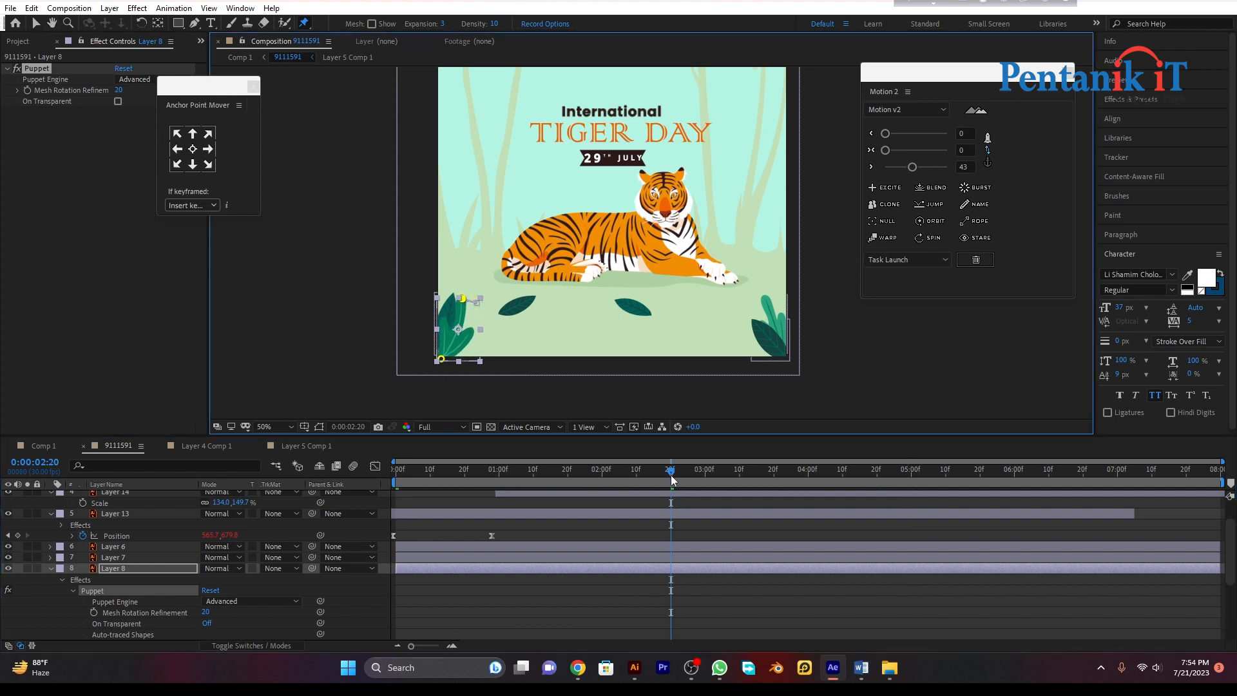
Try bending the plant's leaf-tip pin far right and down at 0:00:05:00, and play the sway from the start.
{"action": "left_click_drag", "start_coordinate": [671, 480], "coordinate": [912, 483]}
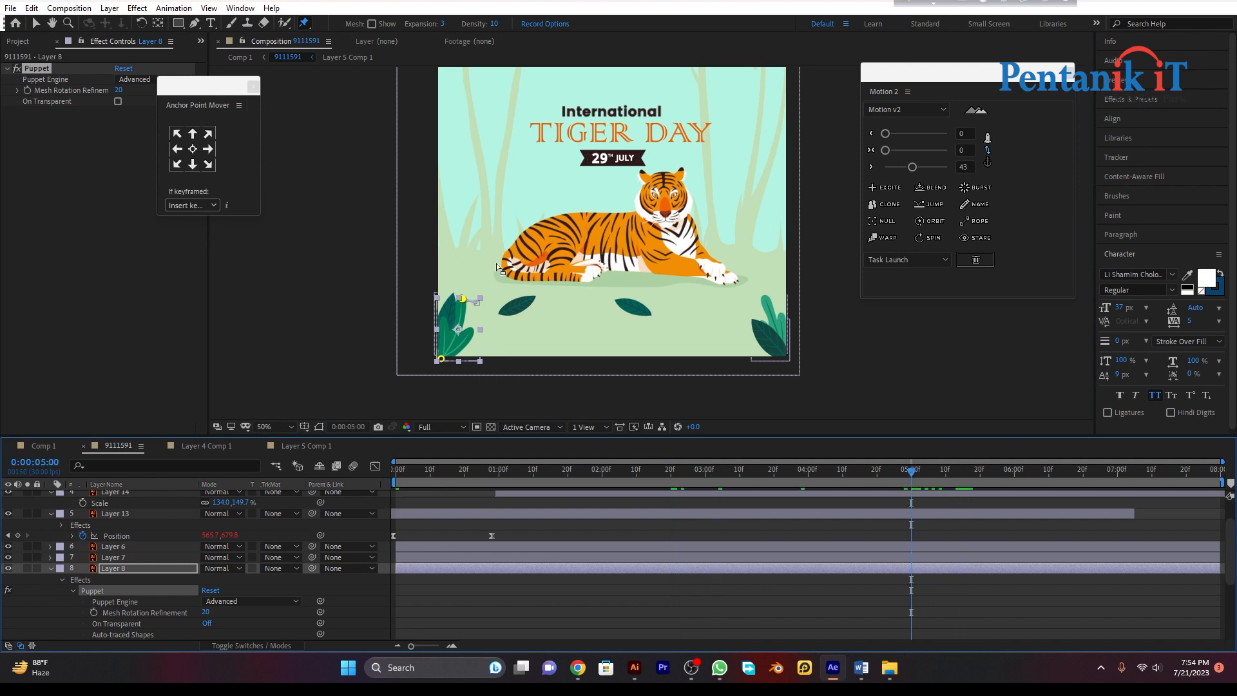
{"action": "left_click_drag", "start_coordinate": [464, 302], "coordinate": [501, 323]}
{"action": "left_click_drag", "start_coordinate": [907, 486], "coordinate": [343, 481]}
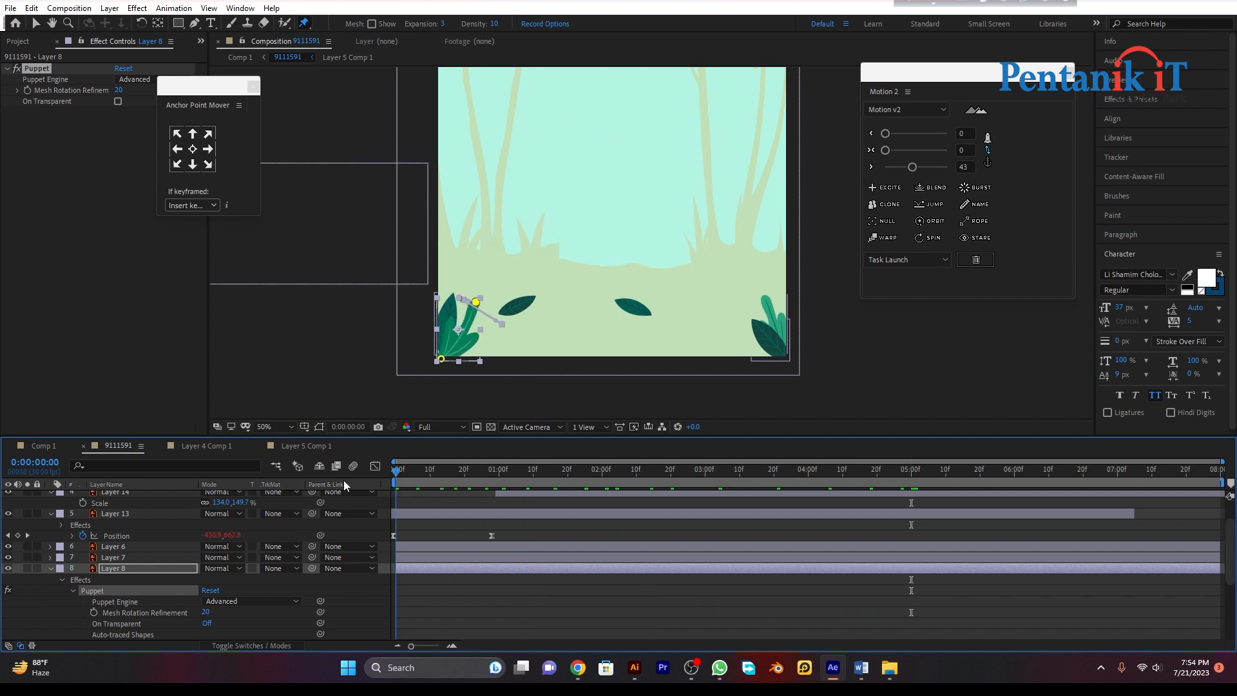
{"action": "key", "text": "space"}
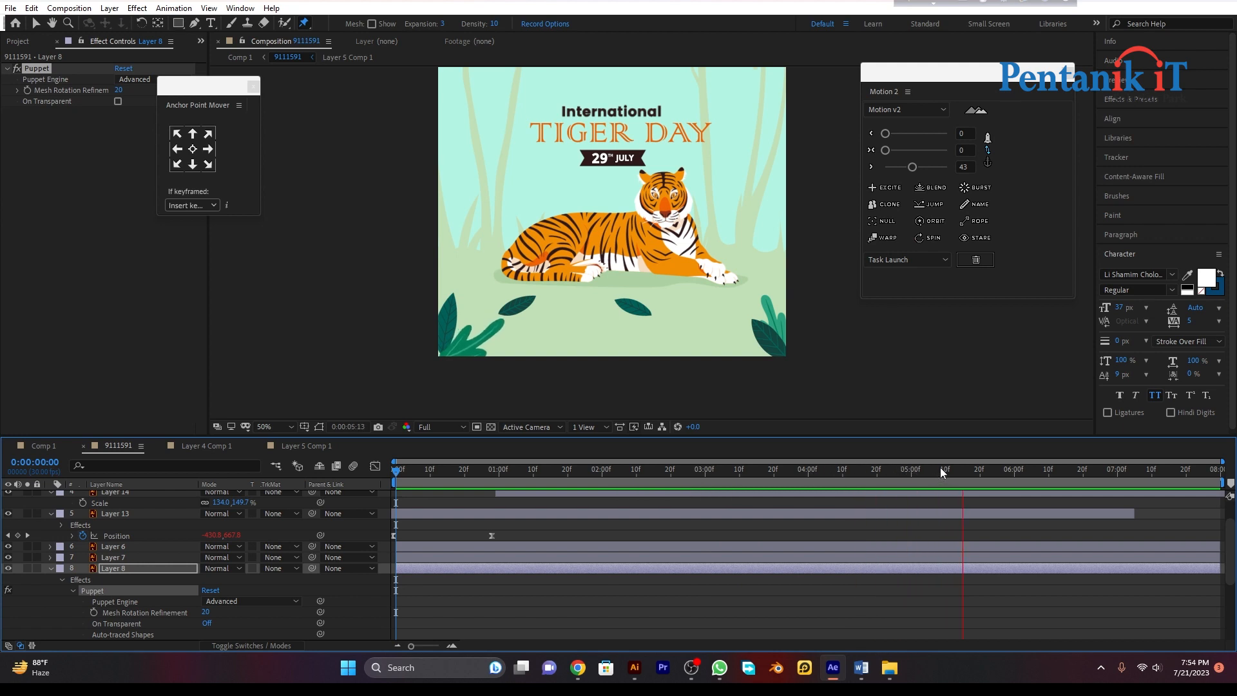
{"action": "key", "text": "space"}
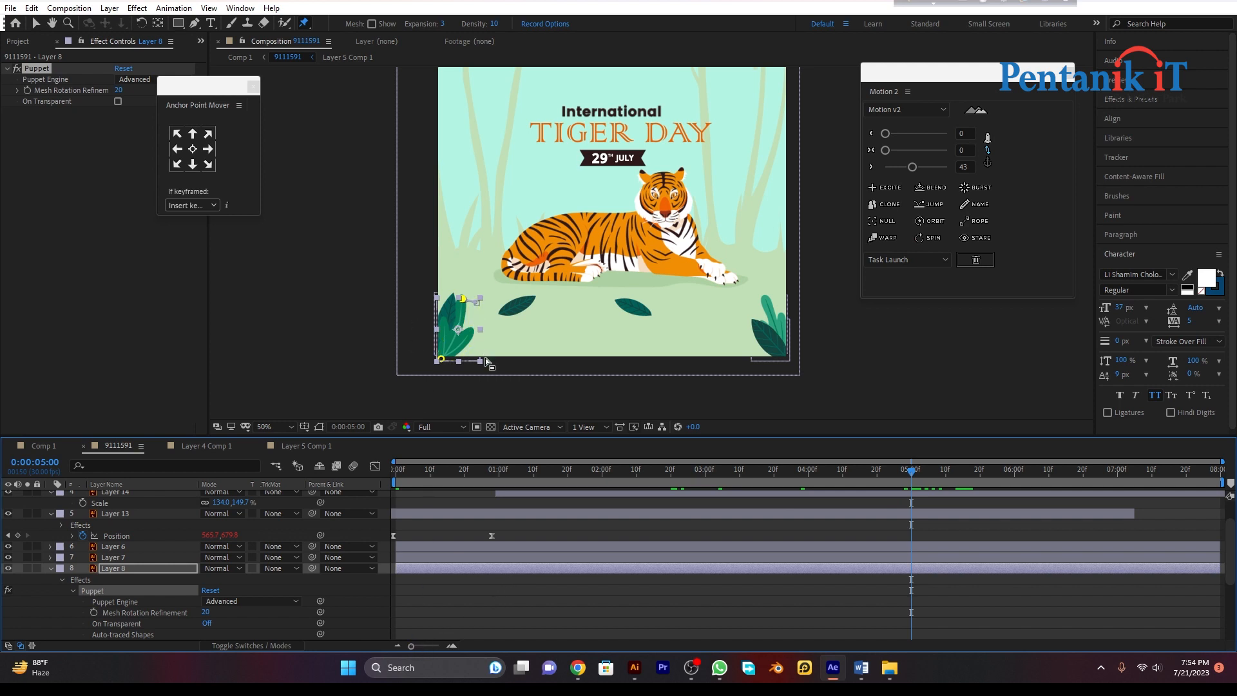
Keyframe the leaf-tip pin back near its starting position at 0:00:05:00 and play the plant's sway from the start.
{"action": "scroll", "coordinate": [236, 552], "scroll_direction": "down", "scroll_amount": 3}
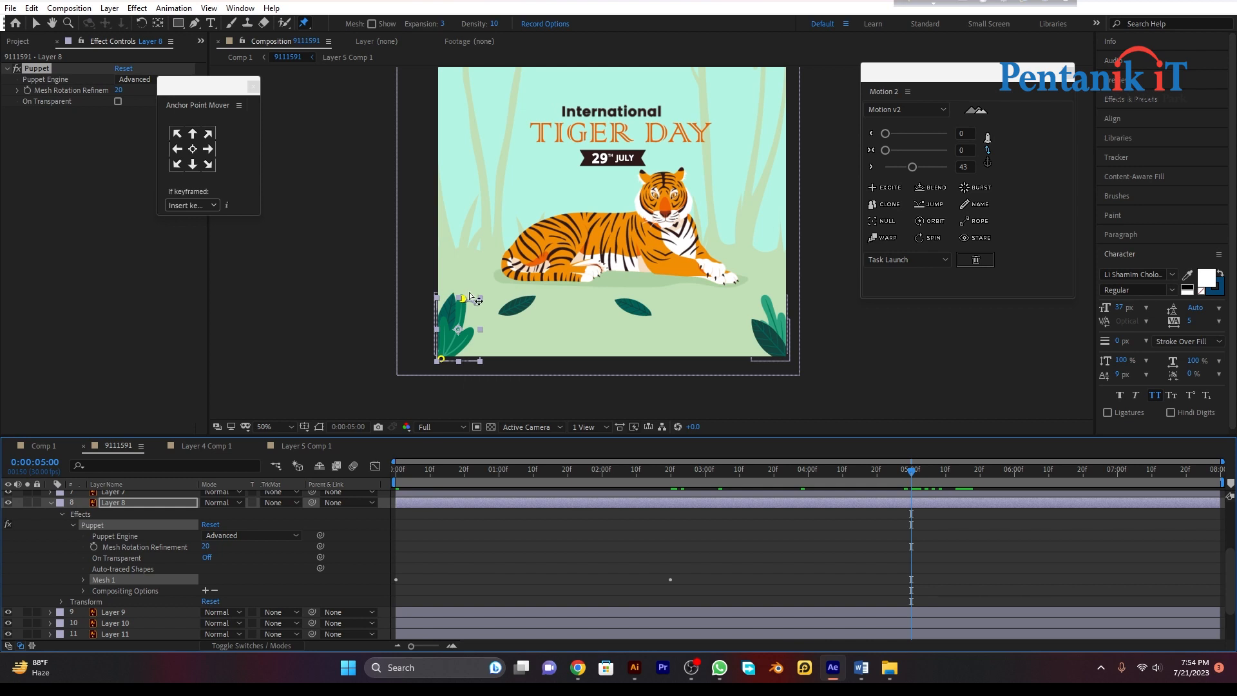
{"action": "left_click_drag", "start_coordinate": [471, 296], "coordinate": [477, 300]}
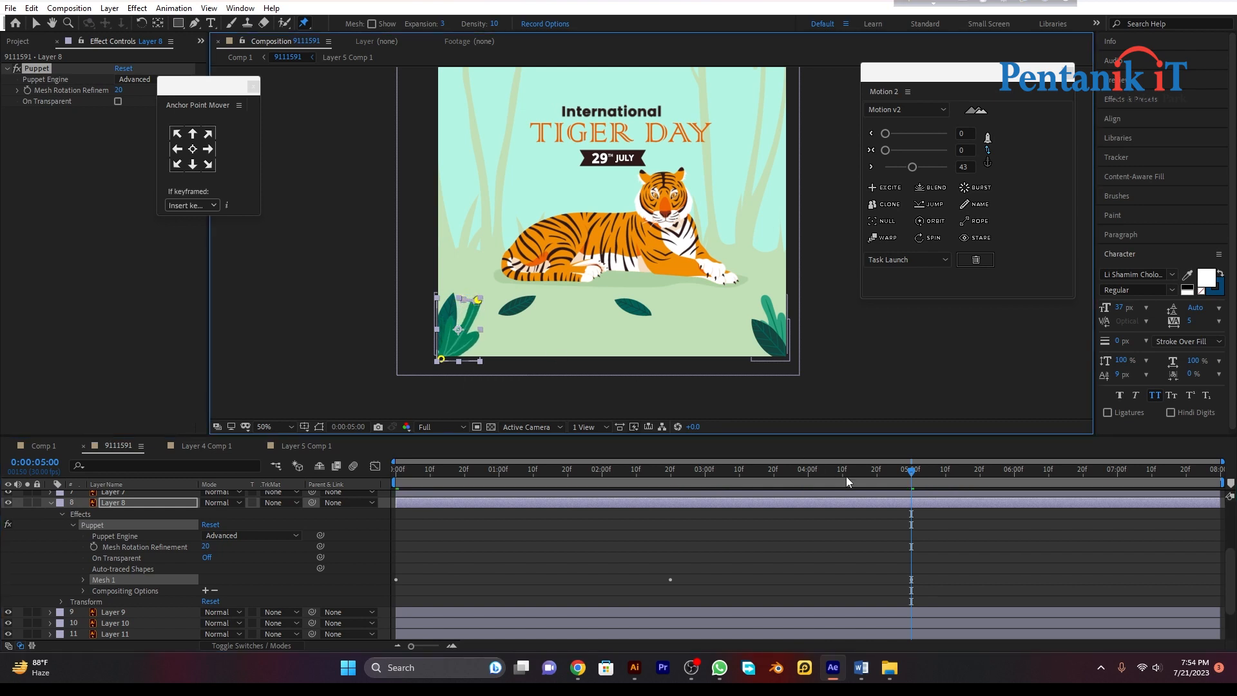
{"action": "left_click_drag", "start_coordinate": [911, 481], "coordinate": [329, 536]}
{"action": "key", "text": "space"}
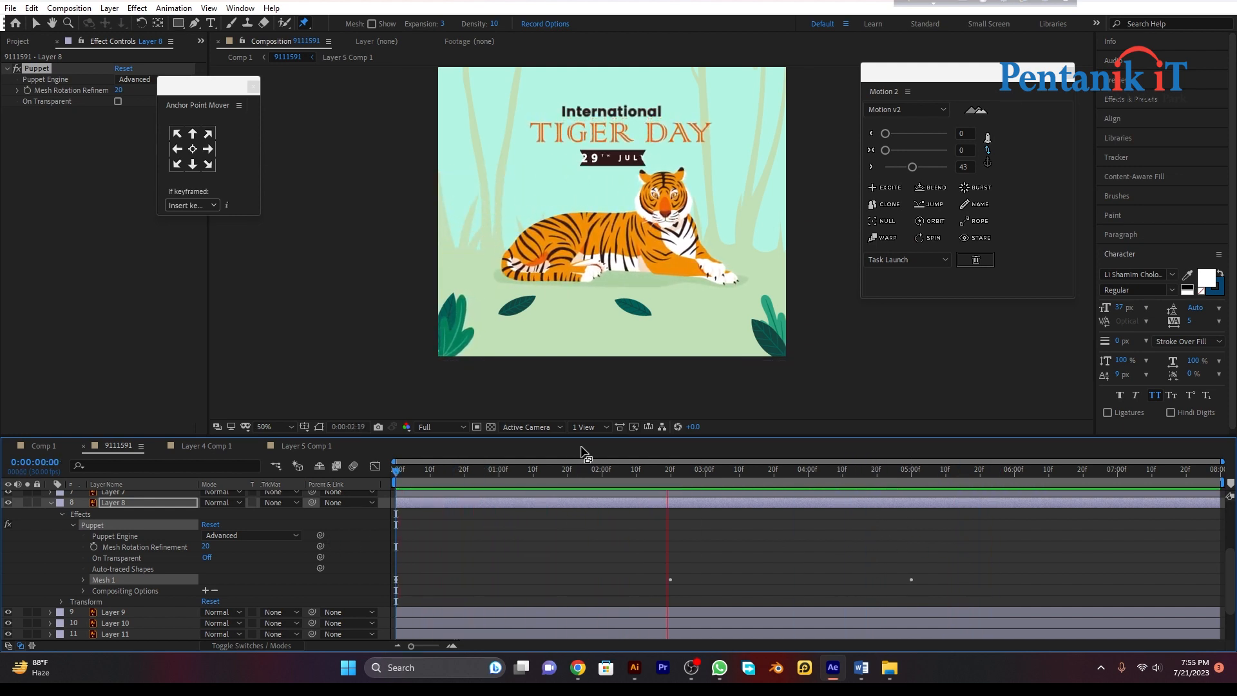
{"action": "key", "text": "space"}
{"action": "left_click", "coordinate": [727, 362]}
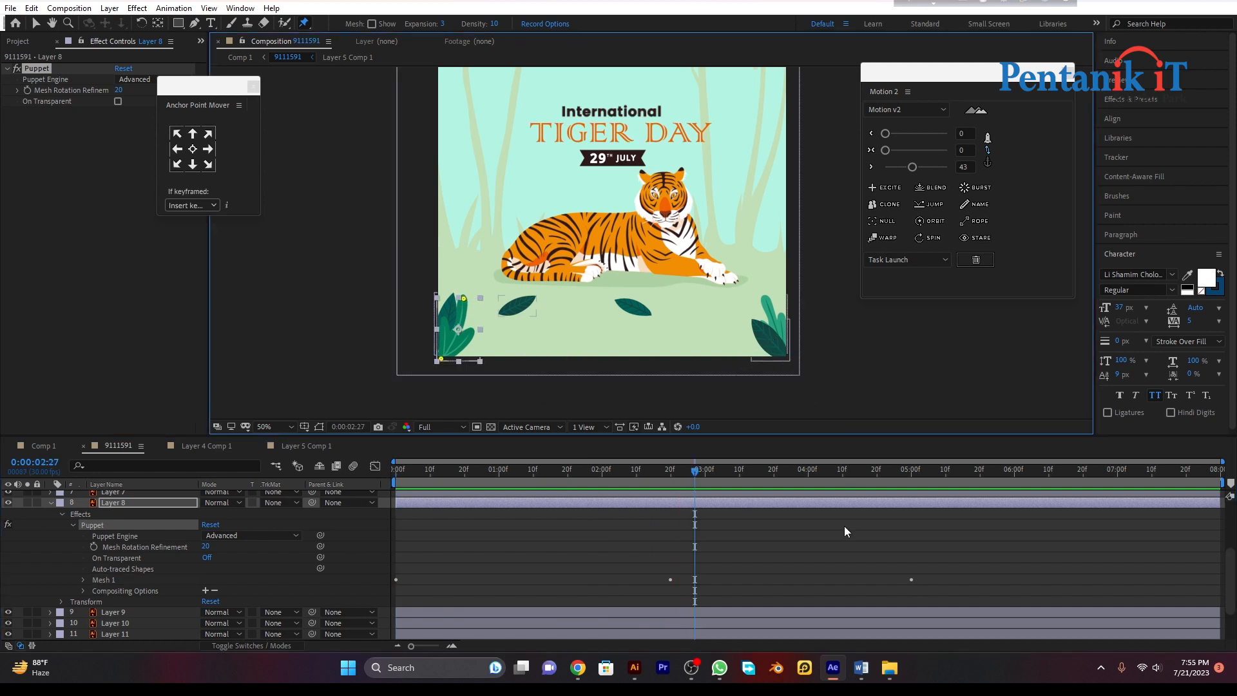
Place puppet pins at the base and upper tip of the lower-right dark green leaf at 0:00:01:29.
{"action": "left_click", "coordinate": [35, 24]}
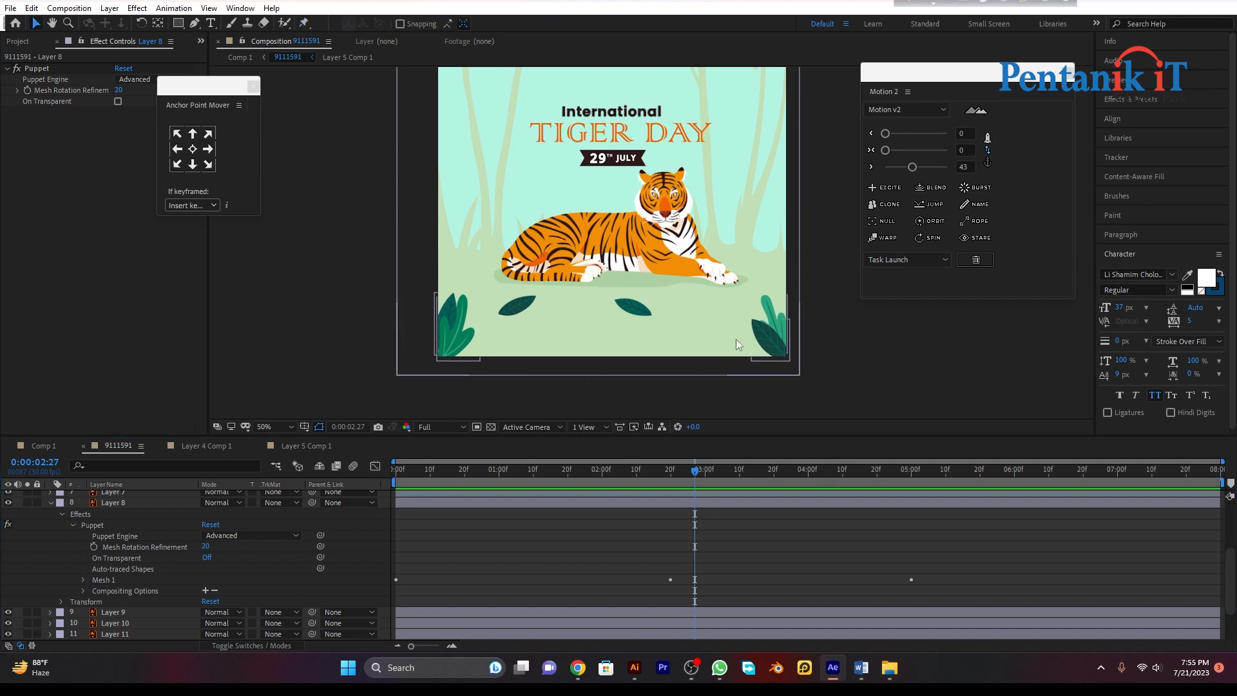
{"action": "left_click", "coordinate": [773, 339]}
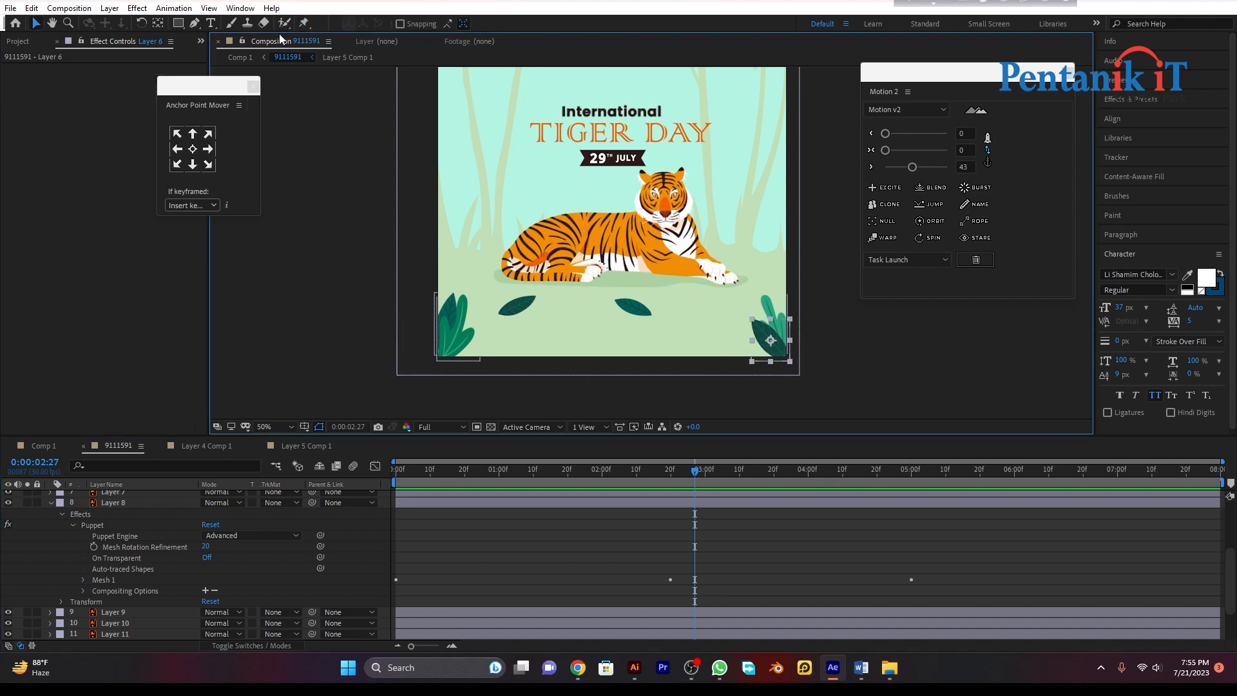
{"action": "left_click_drag", "start_coordinate": [698, 471], "coordinate": [599, 481]}
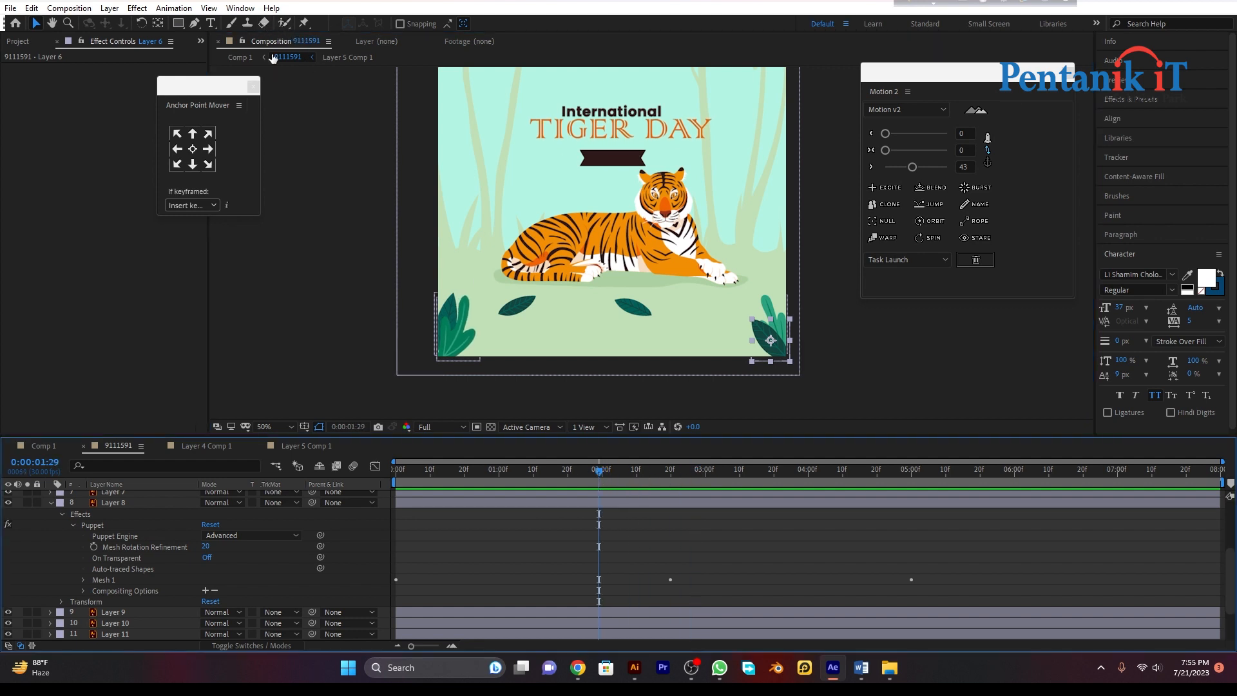
{"action": "left_click", "coordinate": [305, 22]}
{"action": "left_click", "coordinate": [784, 353]}
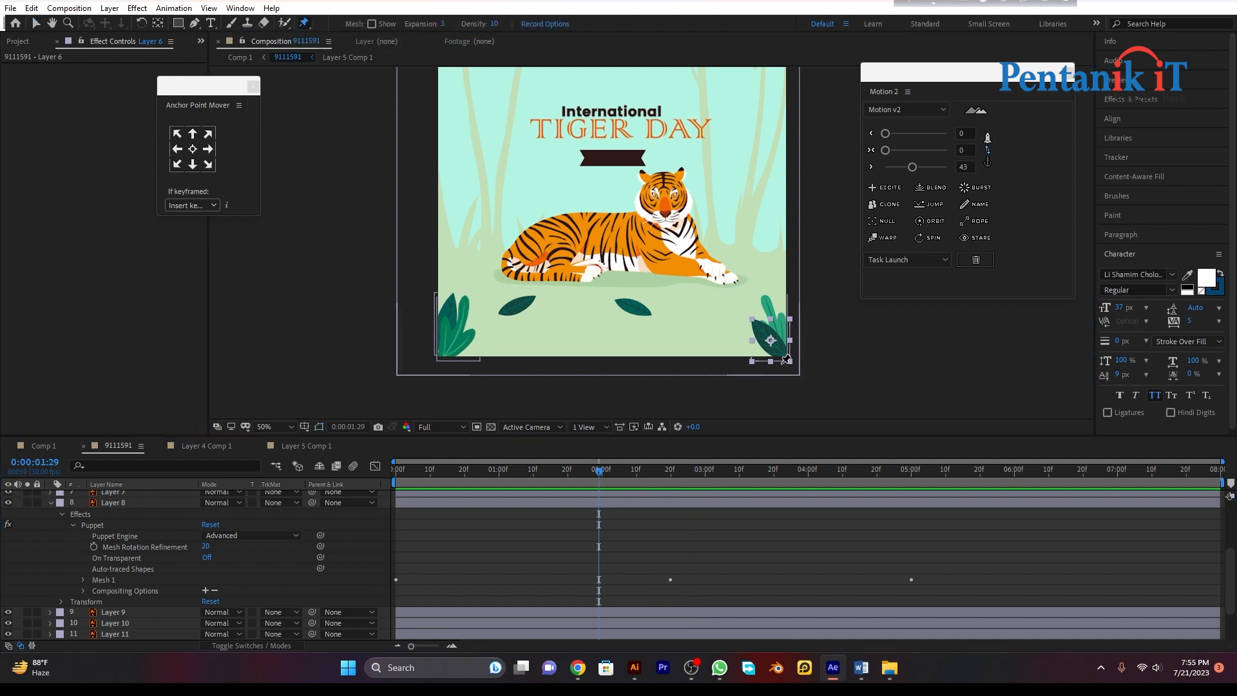
{"action": "left_click", "coordinate": [754, 319]}
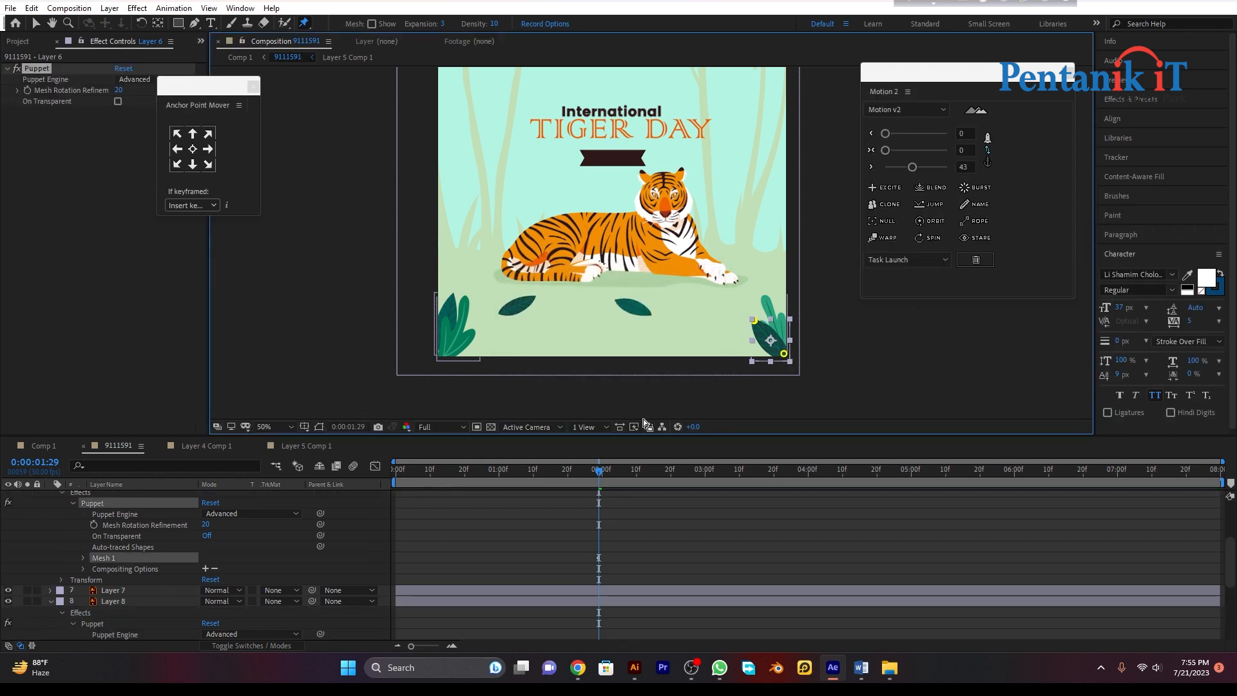
Keyframe the dark leaf's tip pin slightly left and down at 0:00:00:00.
{"action": "left_click", "coordinate": [340, 486]}
{"action": "key", "text": "Home"}
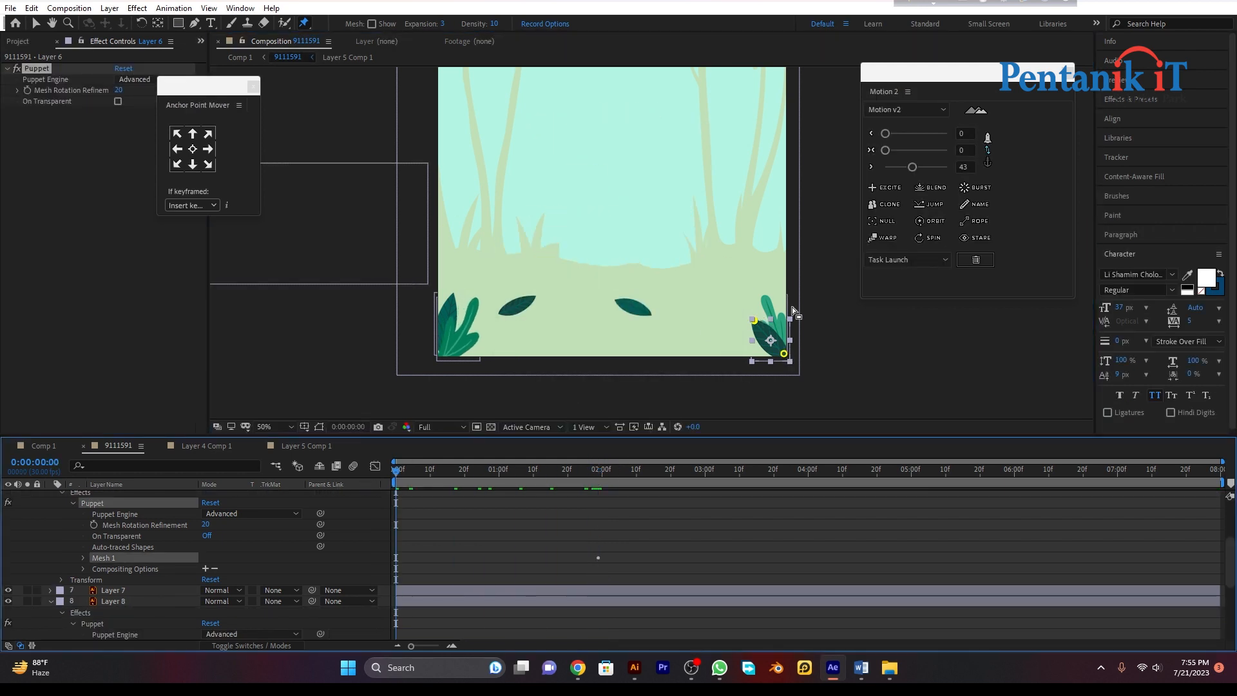
{"action": "left_click_drag", "start_coordinate": [754, 321], "coordinate": [746, 324]}
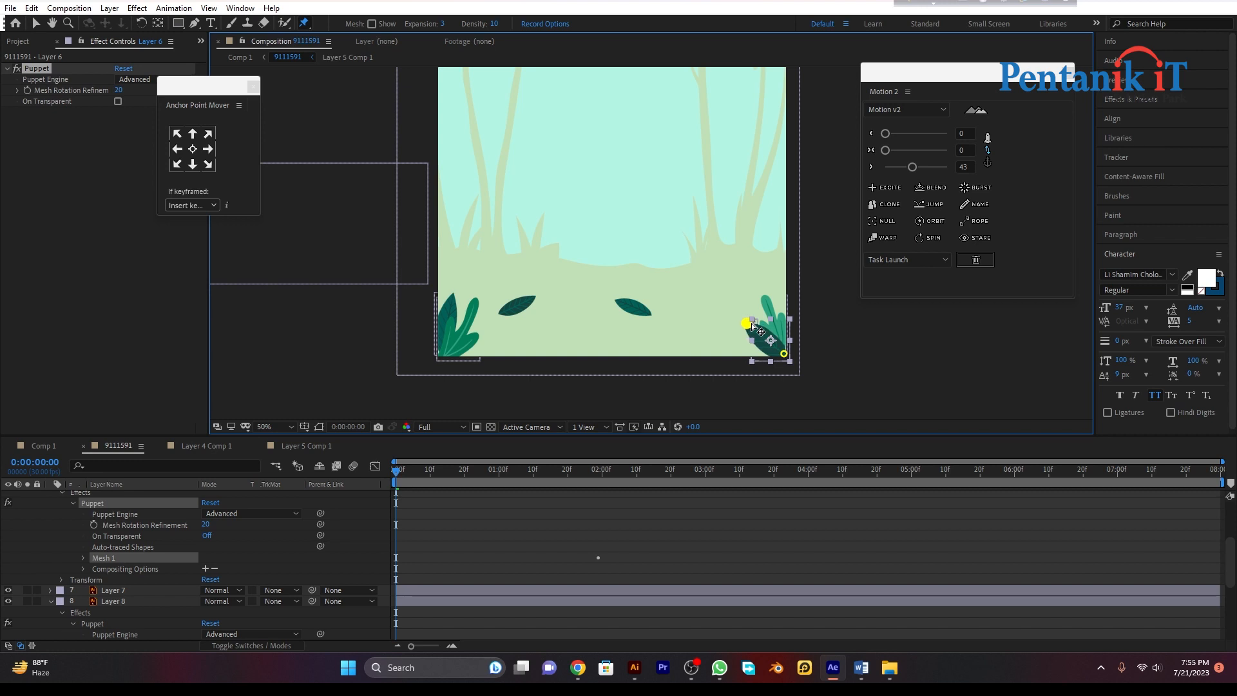
Keyframe the dark leaf's tip pin to the right at 0:00:05:00 and scrub back to review the sway.
{"action": "left_click_drag", "start_coordinate": [396, 481], "coordinate": [911, 486]}
{"action": "left_click_drag", "start_coordinate": [754, 321], "coordinate": [768, 316]}
{"action": "left_click_drag", "start_coordinate": [921, 464], "coordinate": [737, 485]}
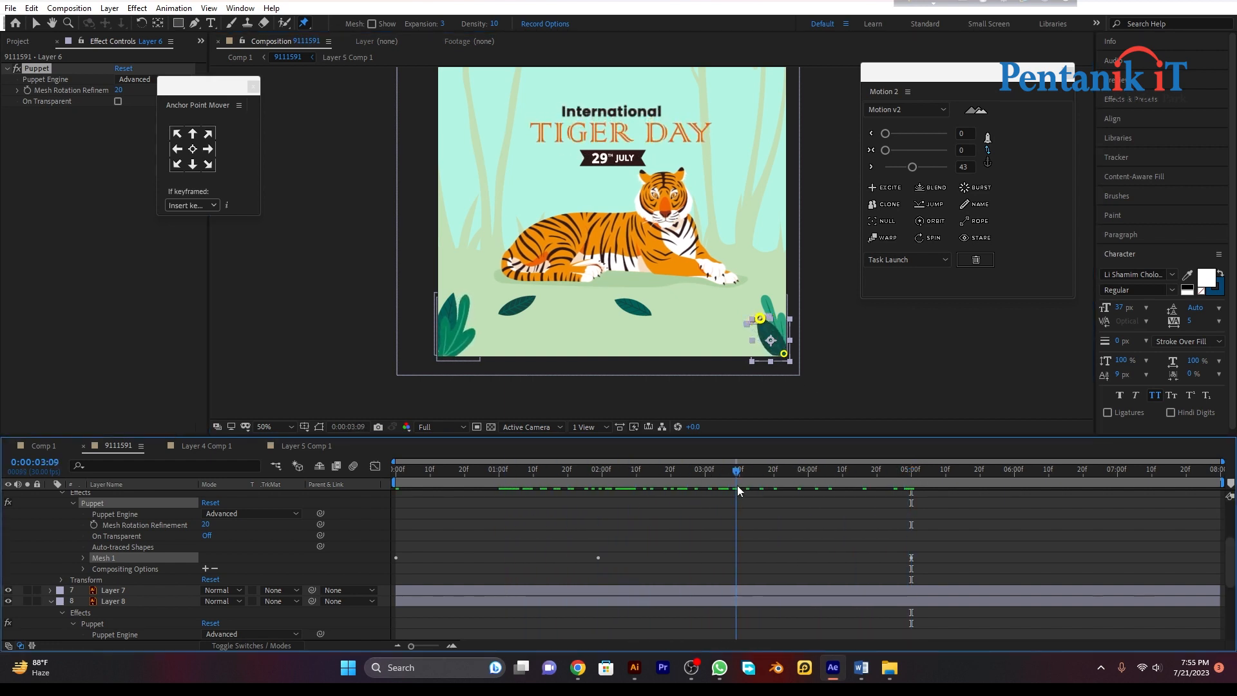
{"action": "left_click", "coordinate": [756, 338]}
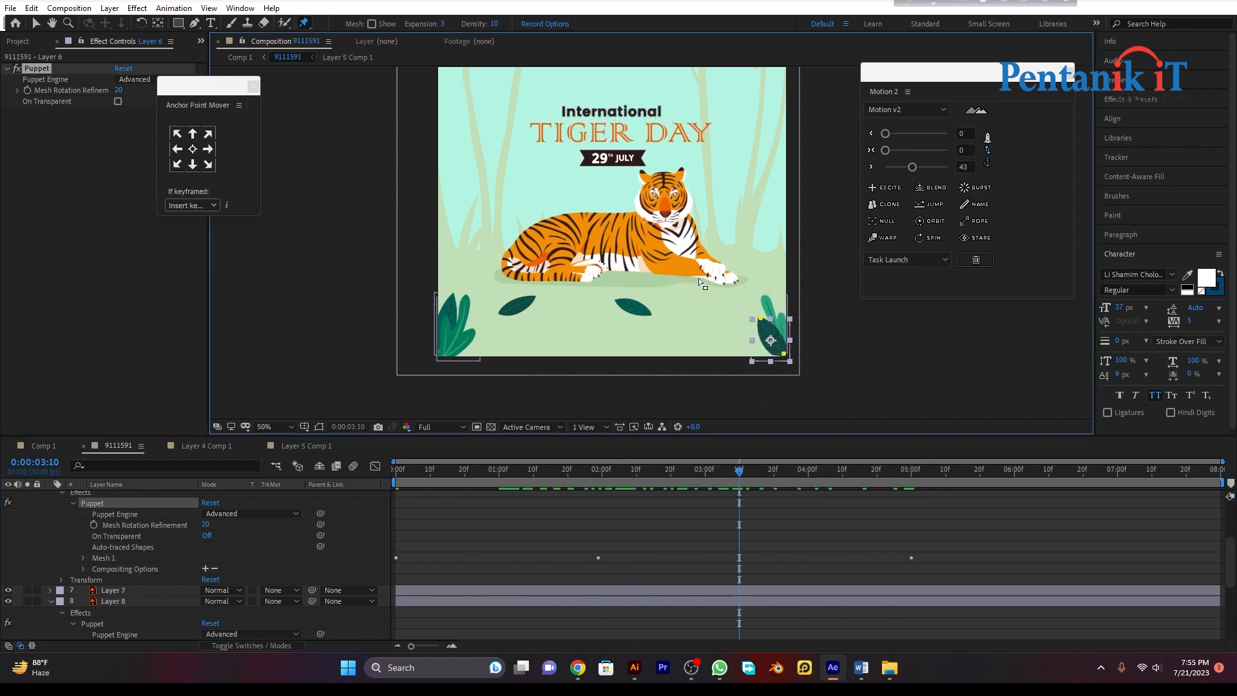
{"action": "scroll", "coordinate": [667, 507], "scroll_direction": "up", "scroll_amount": 5}
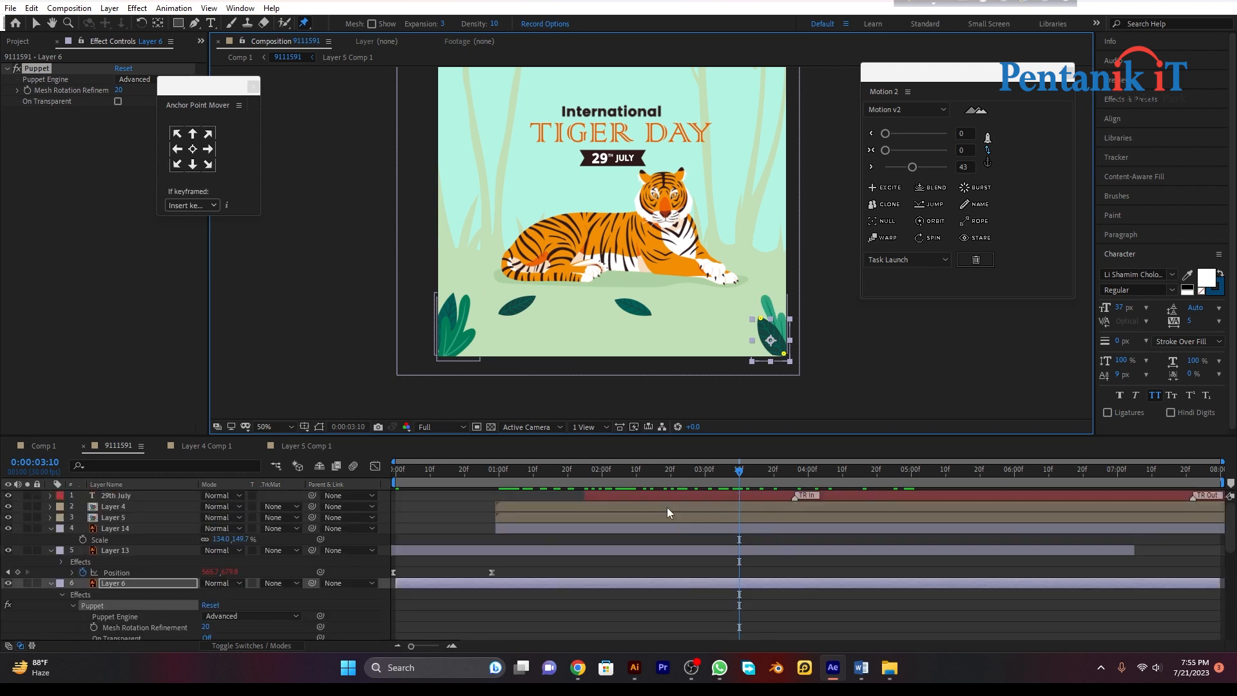
{"action": "scroll", "coordinate": [648, 506], "scroll_direction": "down", "scroll_amount": 3}
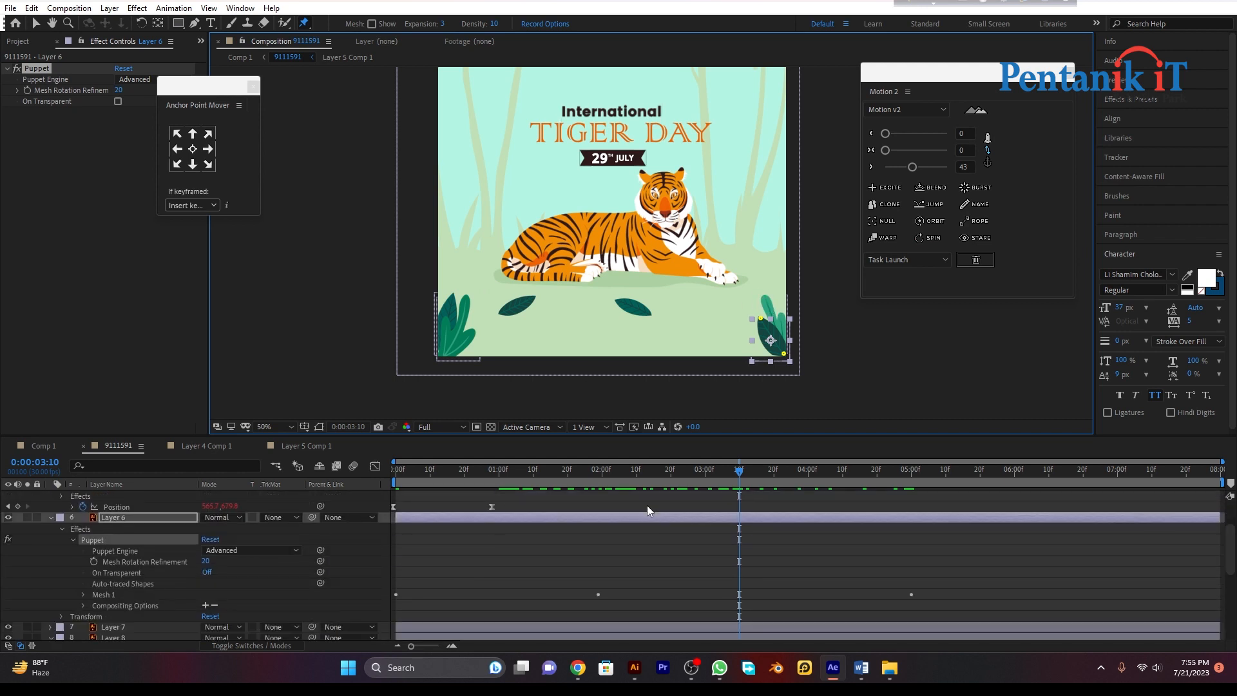
Place puppet pins at the upper leaf tip and base of the lower-right light green plant at 0:00:02:03.
{"action": "left_click", "coordinate": [34, 23]}
{"action": "left_click", "coordinate": [814, 318]}
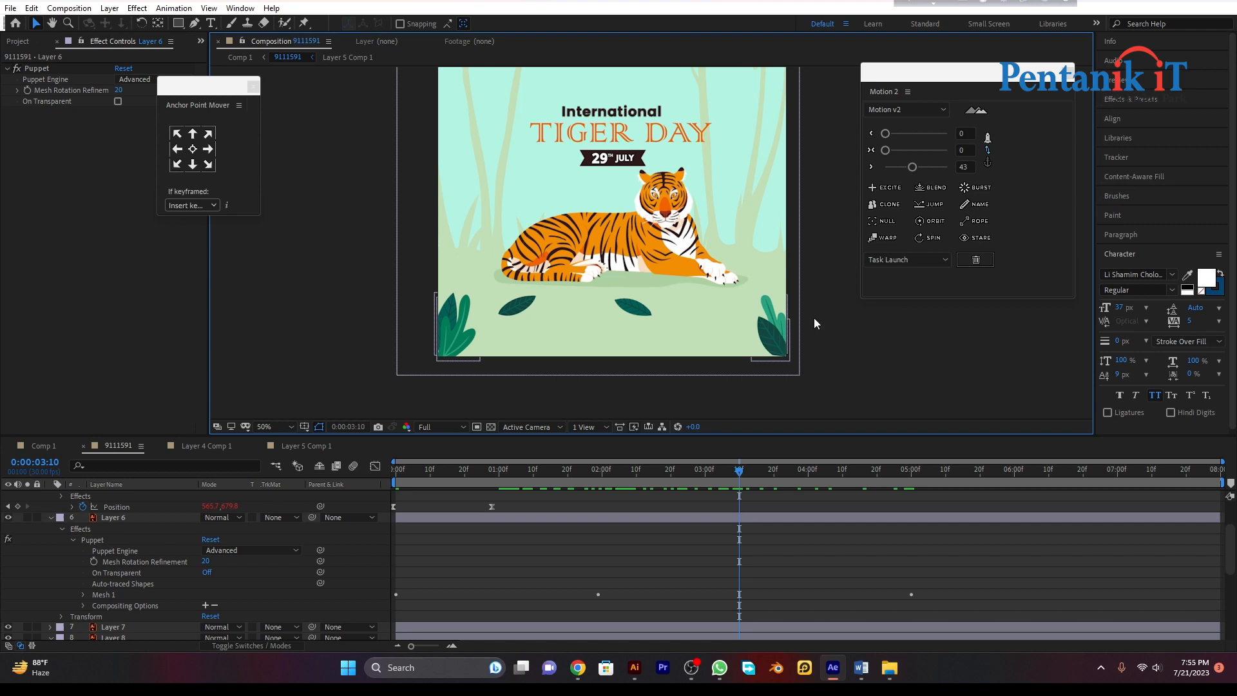
{"action": "left_click", "coordinate": [778, 308]}
{"action": "left_click", "coordinate": [304, 23]}
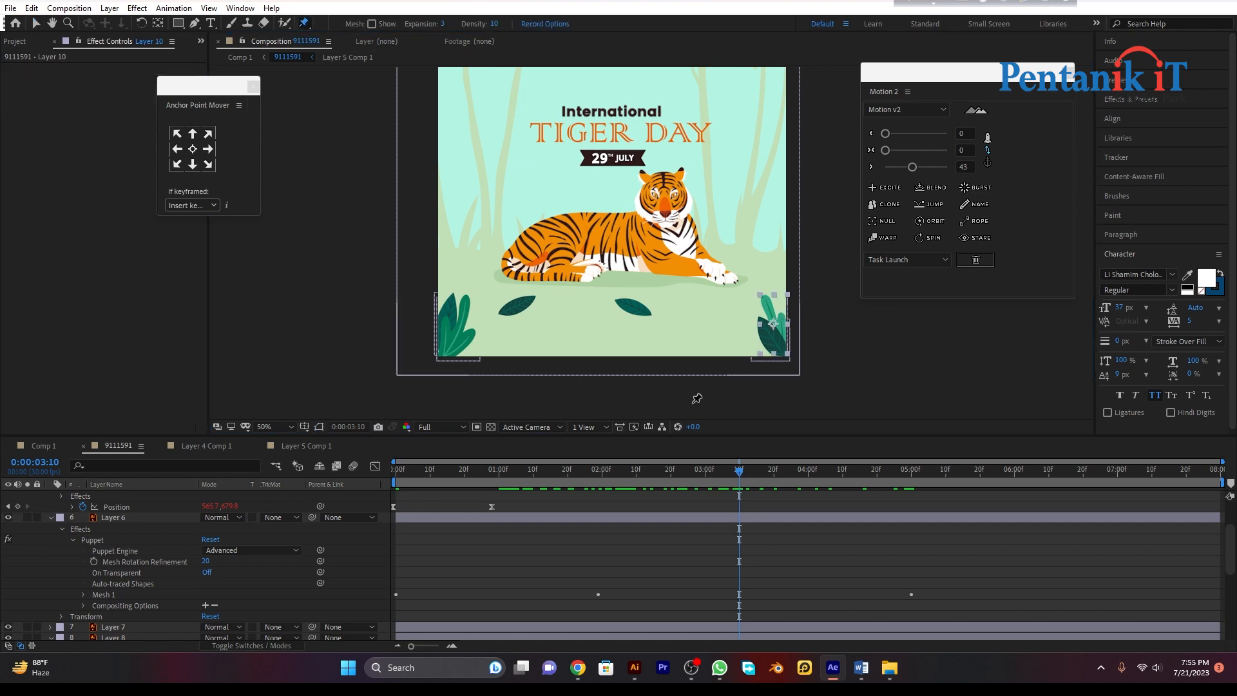
{"action": "left_click_drag", "start_coordinate": [735, 474], "coordinate": [612, 479]}
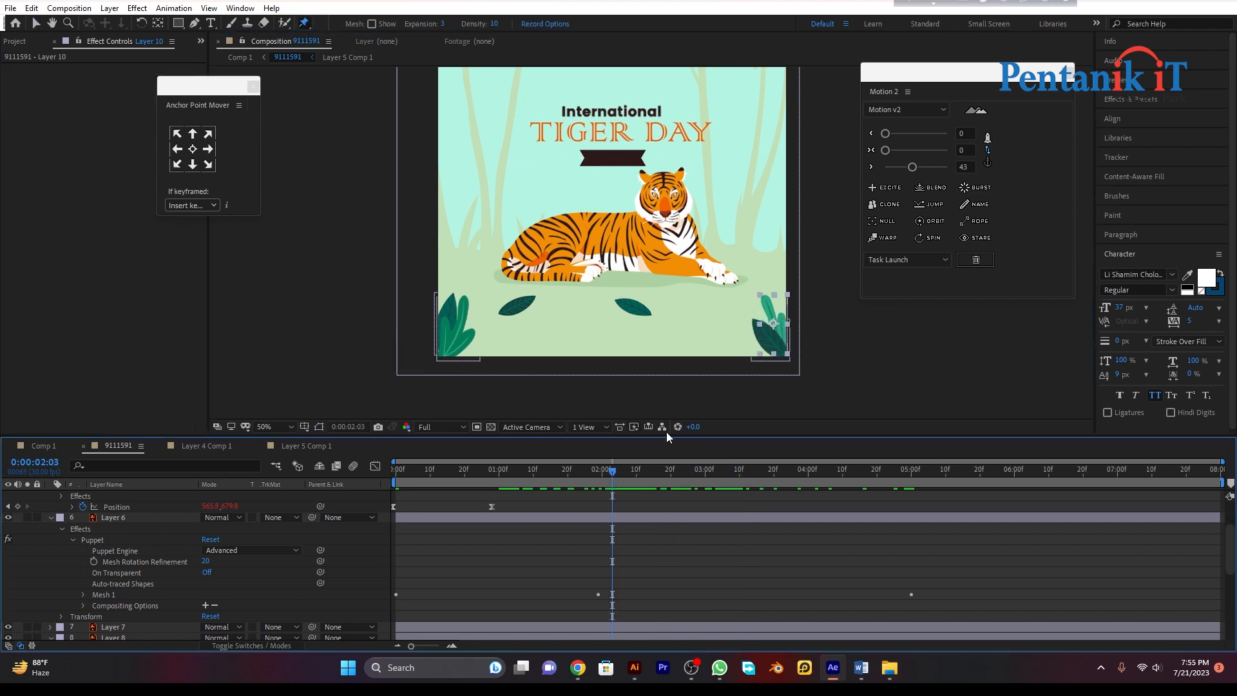
{"action": "left_click", "coordinate": [765, 300]}
{"action": "left_click", "coordinate": [784, 341]}
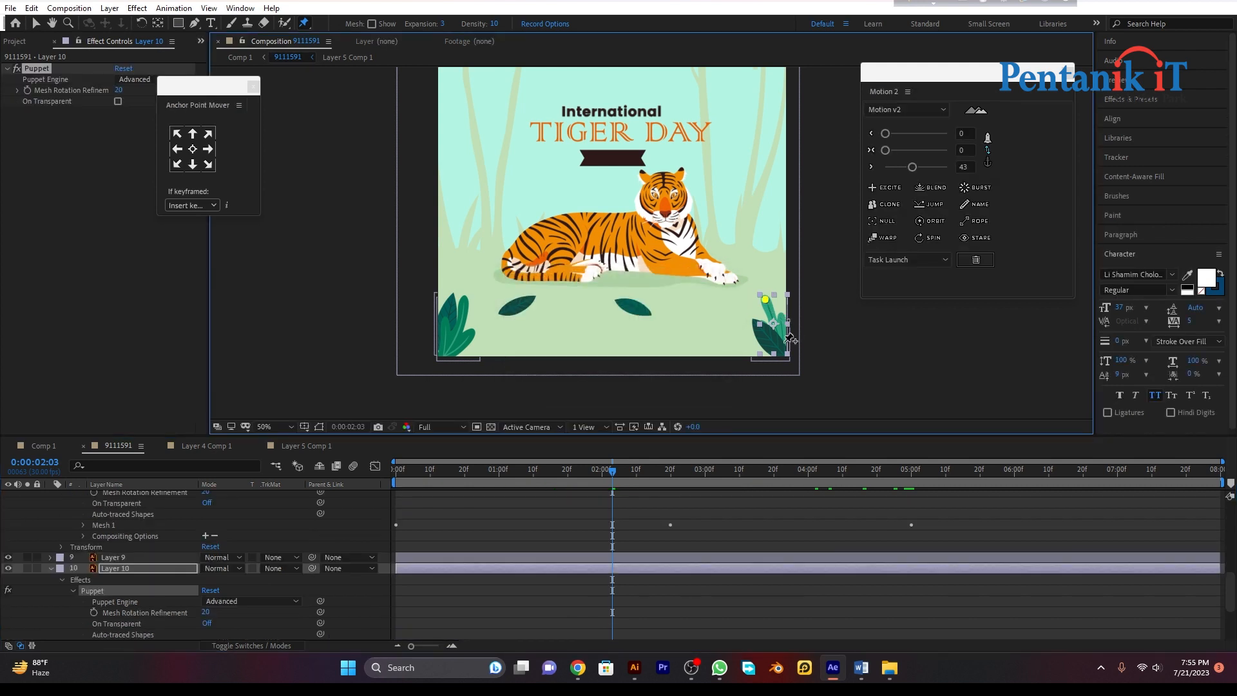
Try nudging the light green plant's leaf-tip pin slightly left at 0:00:02:03.
{"action": "left_click", "coordinate": [34, 24]}
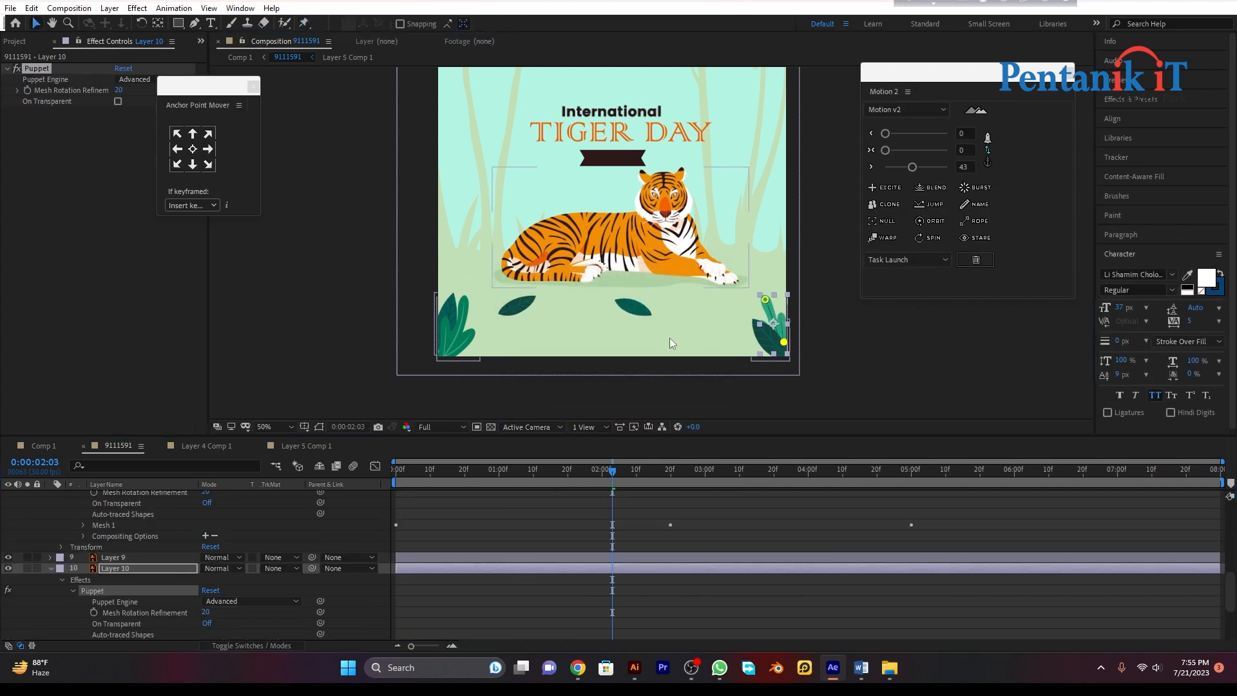
{"action": "left_click_drag", "start_coordinate": [764, 298], "coordinate": [757, 300]}
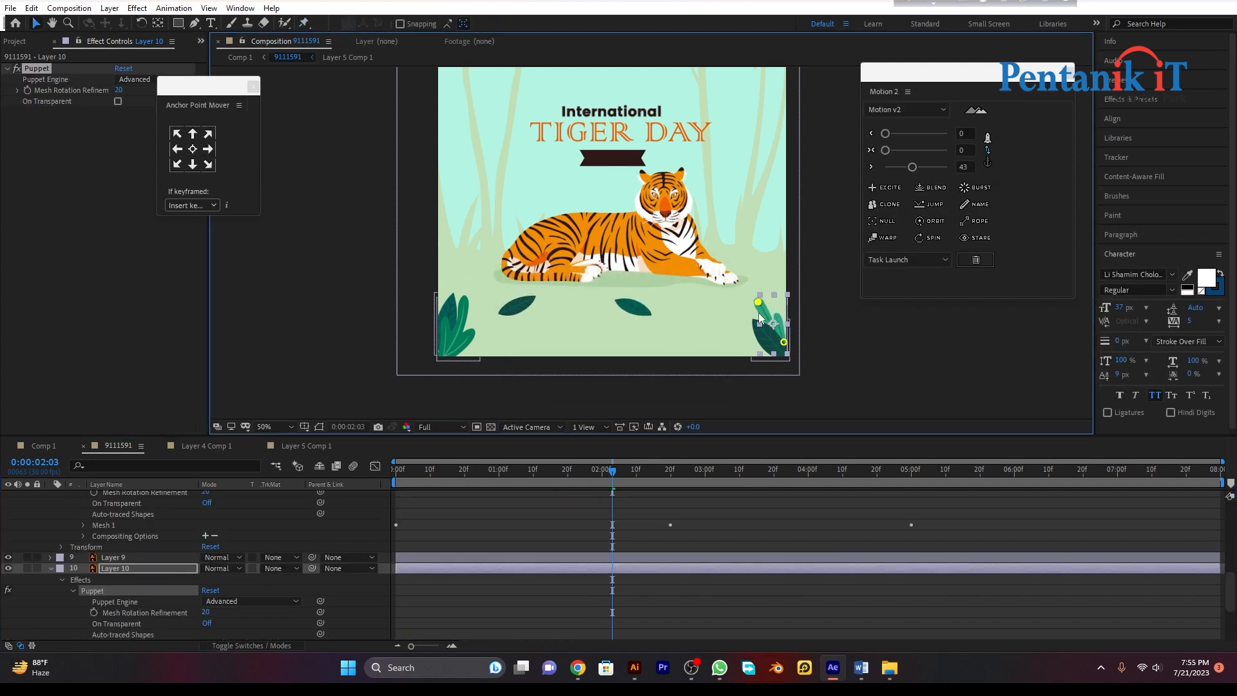
{"action": "left_click", "coordinate": [657, 443]}
Keyframe the light green plant's leaf-tip pin slightly right at 0:00:00:00 and to the left and down at 0:00:04:29.
{"action": "key", "text": "Home"}
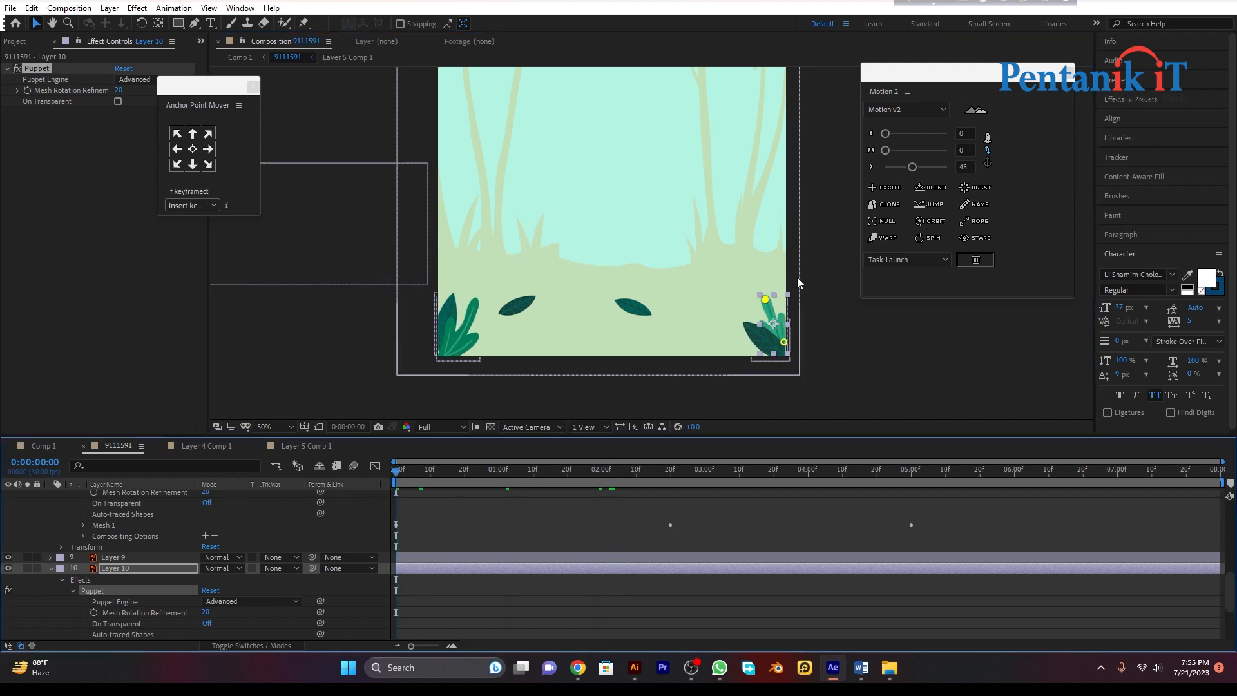
{"action": "left_click_drag", "start_coordinate": [770, 298], "coordinate": [778, 297]}
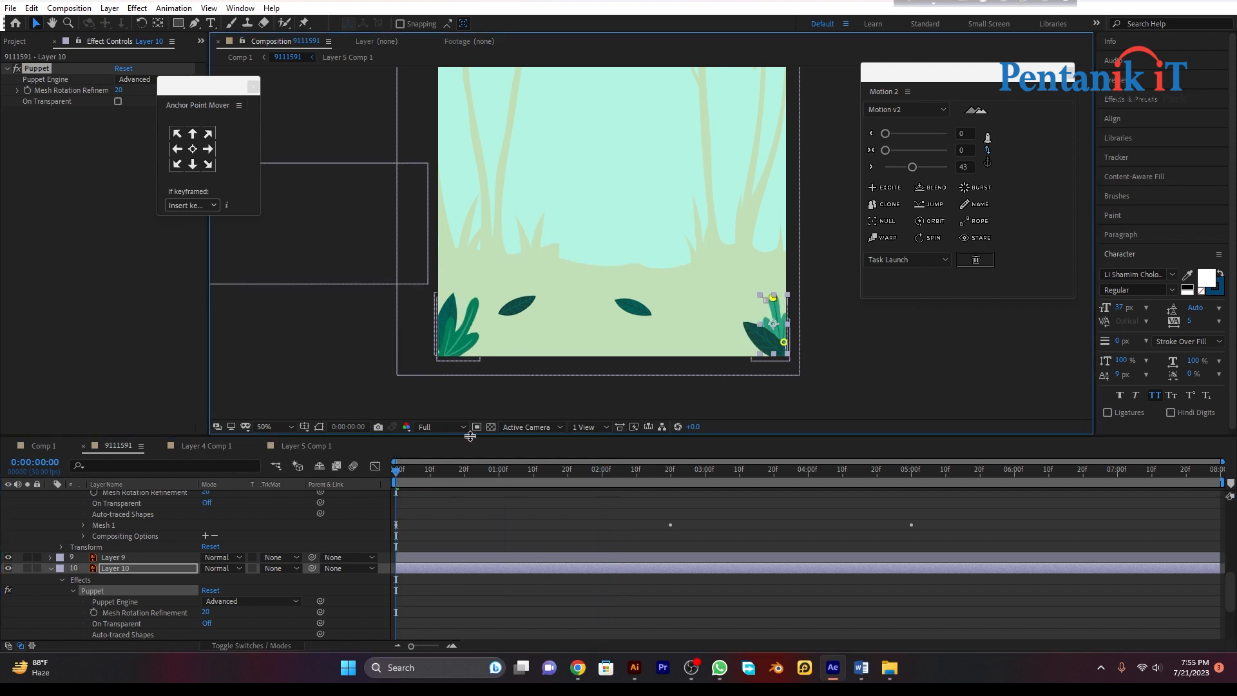
{"action": "left_click_drag", "start_coordinate": [394, 471], "coordinate": [904, 472]}
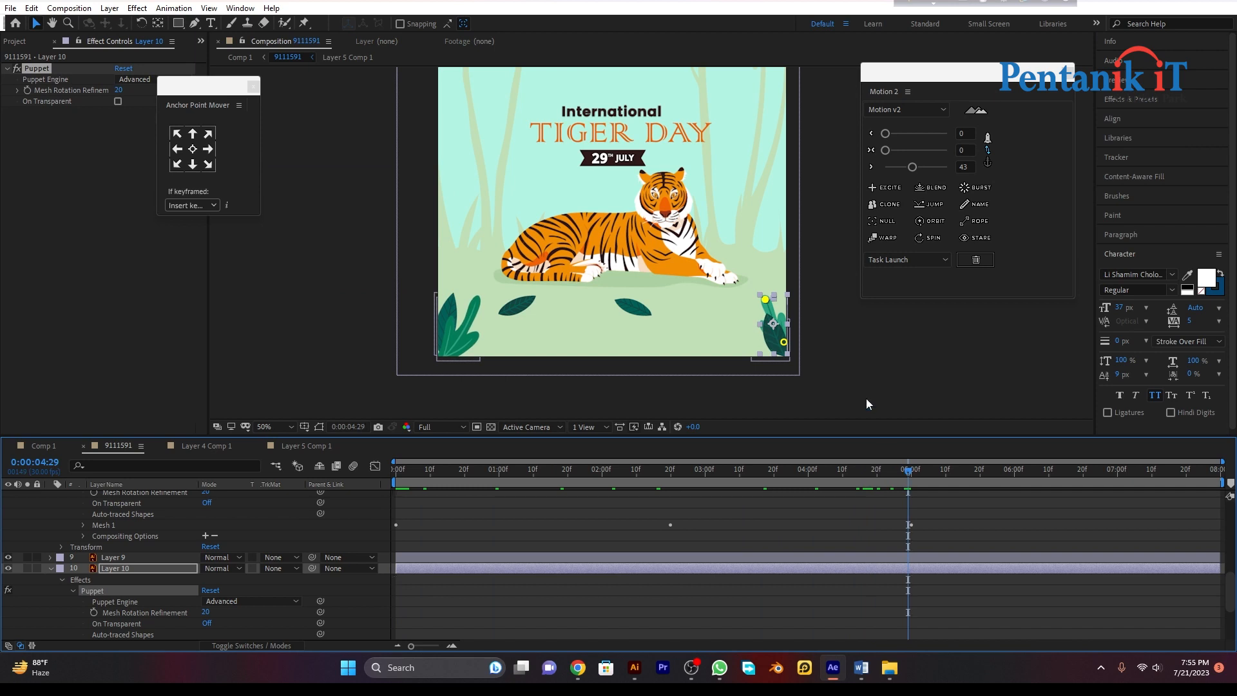
{"action": "left_click", "coordinate": [770, 304]}
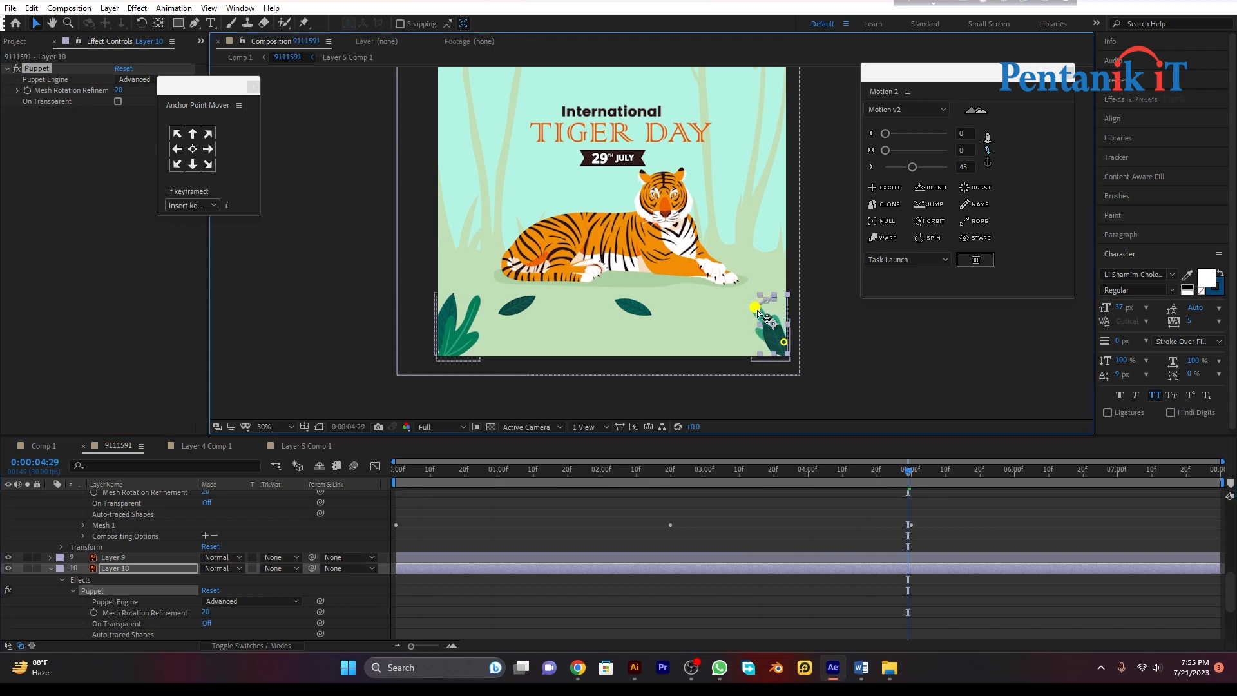
Play the animation from the start to check the sway of the lower-right plants.
{"action": "left_click_drag", "start_coordinate": [909, 484], "coordinate": [446, 523]}
{"action": "key", "text": "space"}
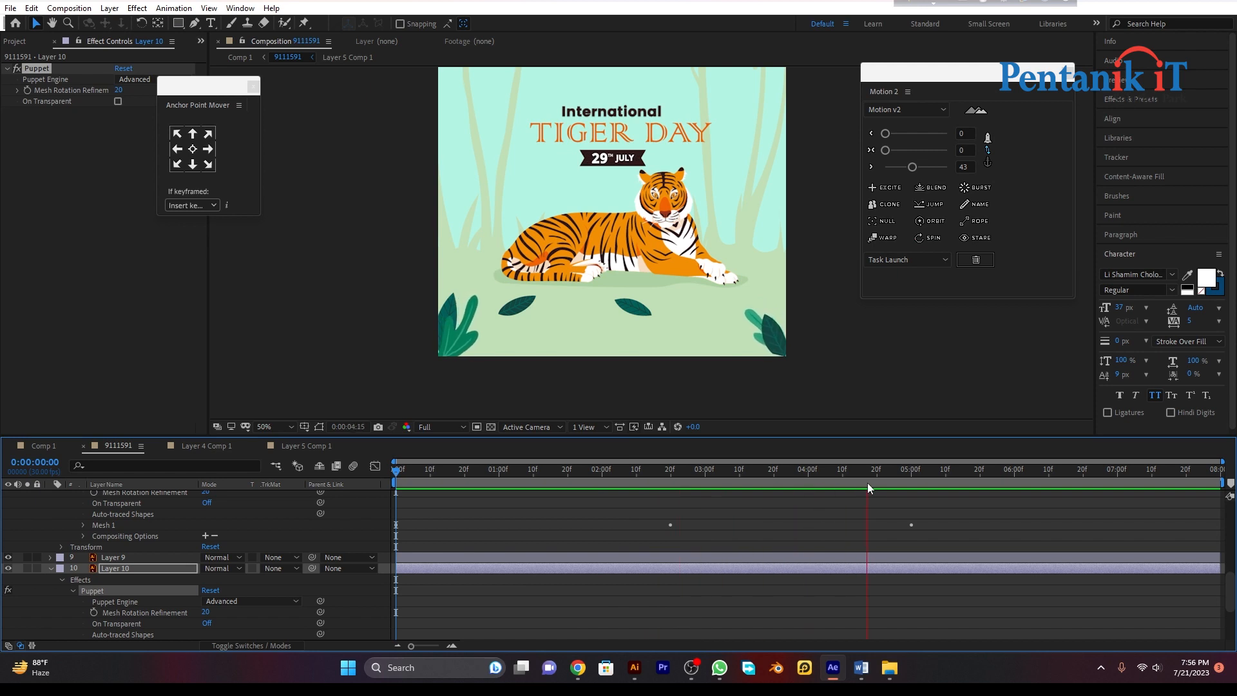
{"action": "key", "text": "space"}
Place three puppet pins along the lower-left dark leaf, at its base, middle and tip, at 0:00:00:00.
{"action": "key", "text": "Home"}
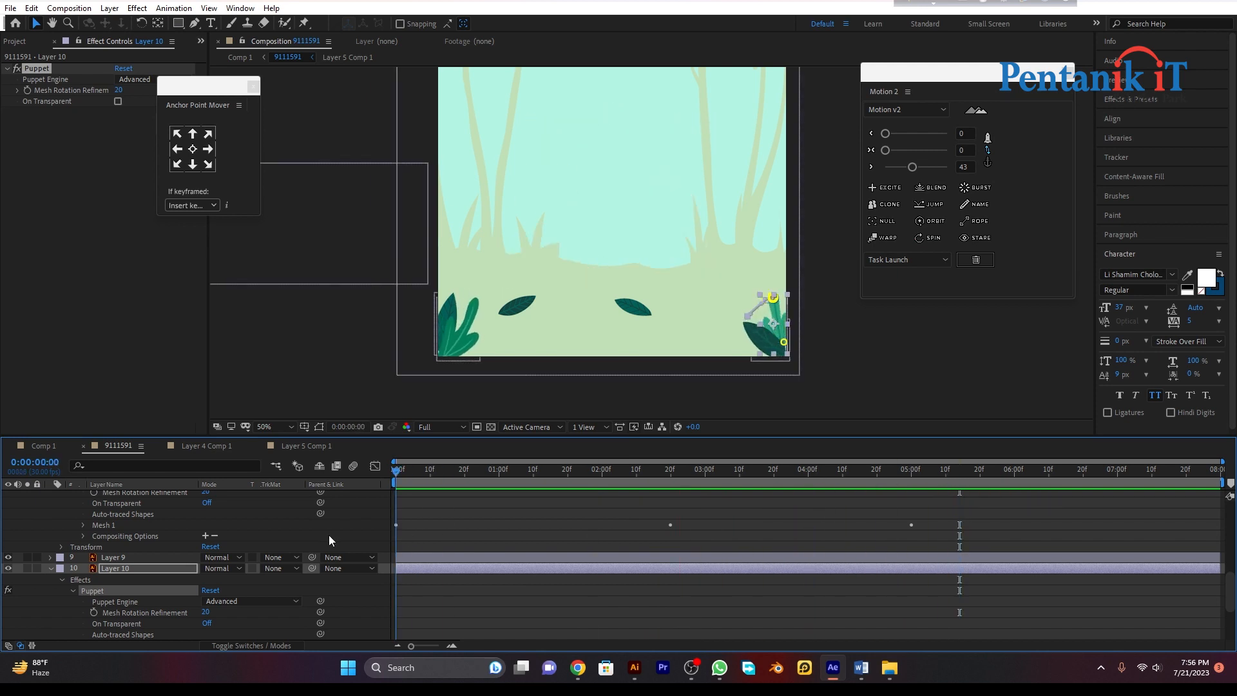
{"action": "left_click", "coordinate": [447, 315]}
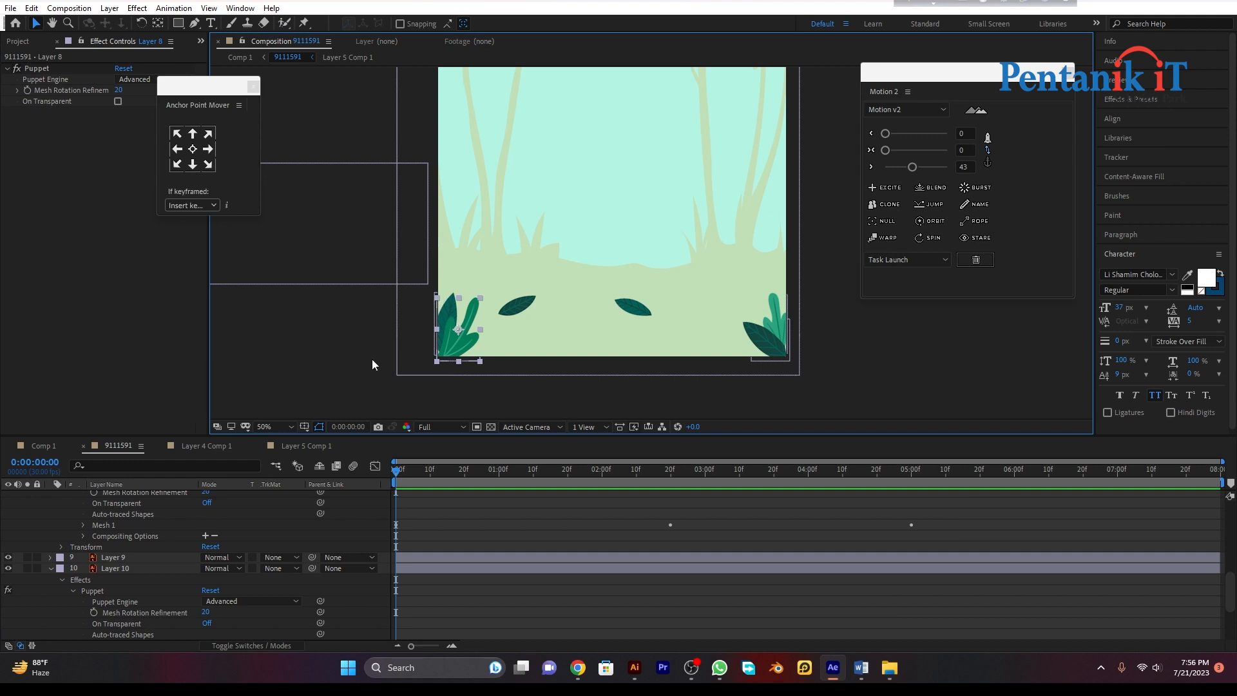
{"action": "left_click", "coordinate": [372, 360]}
{"action": "left_click", "coordinate": [450, 295]}
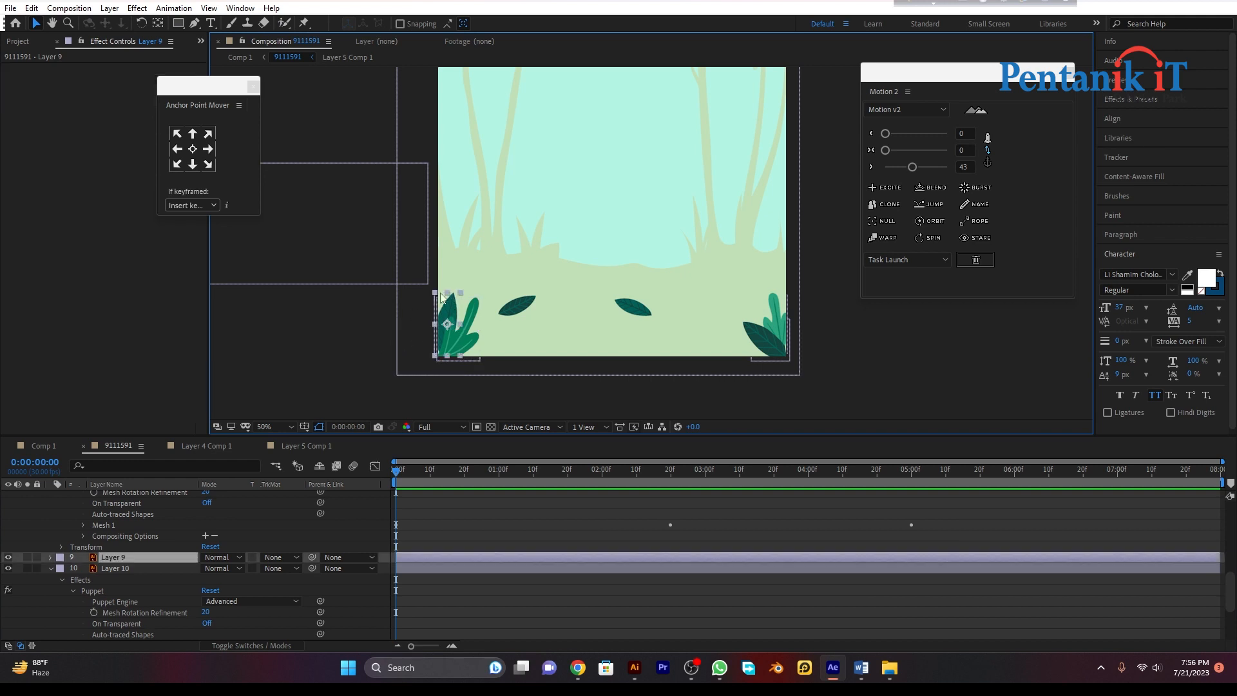
{"action": "left_click", "coordinate": [304, 22]}
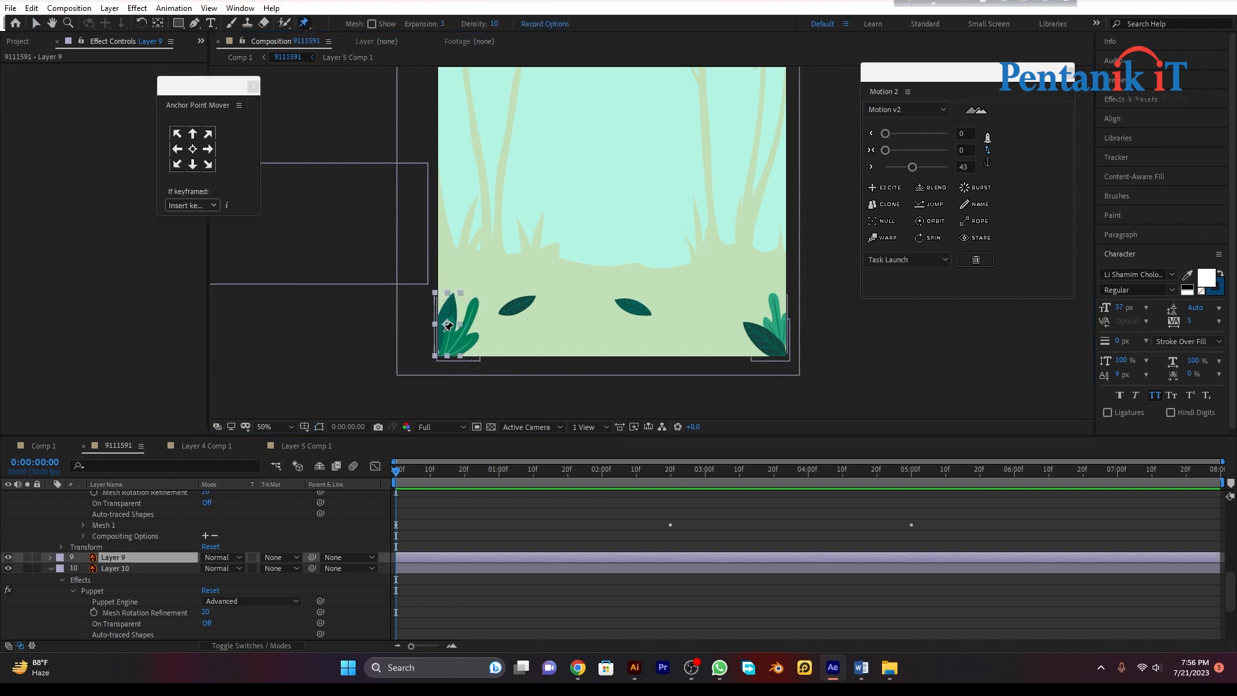
{"action": "left_click", "coordinate": [441, 341]}
{"action": "left_click", "coordinate": [448, 322]}
{"action": "left_click", "coordinate": [454, 299]}
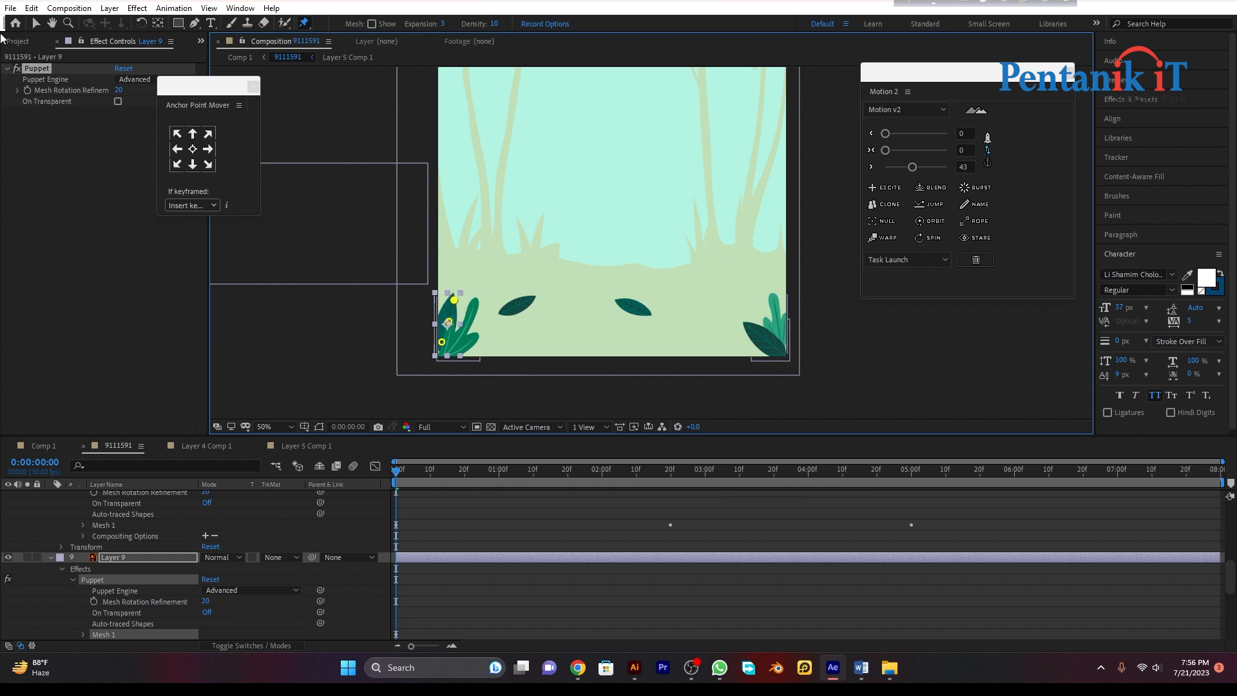
{"action": "left_click", "coordinate": [37, 23]}
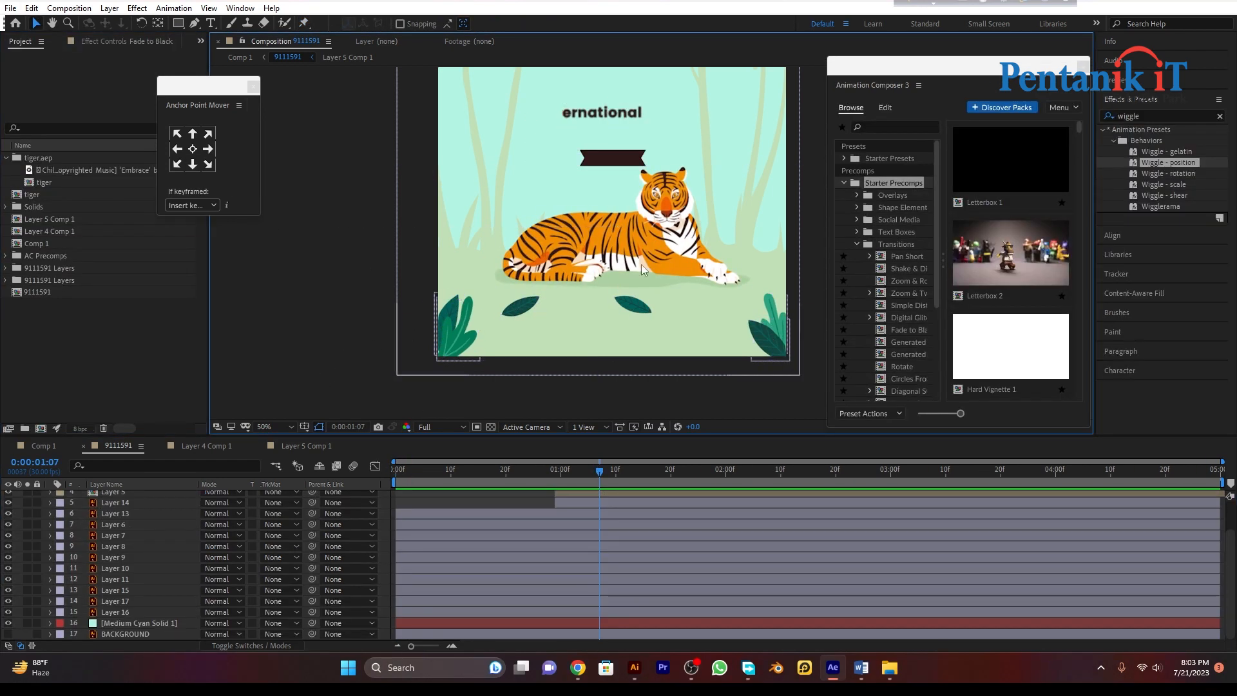
Add the 'Embrace' music MP4 from the project as the composition's bottom layer and play the animation from the start.
{"action": "left_click_drag", "start_coordinate": [71, 171], "coordinate": [148, 636]}
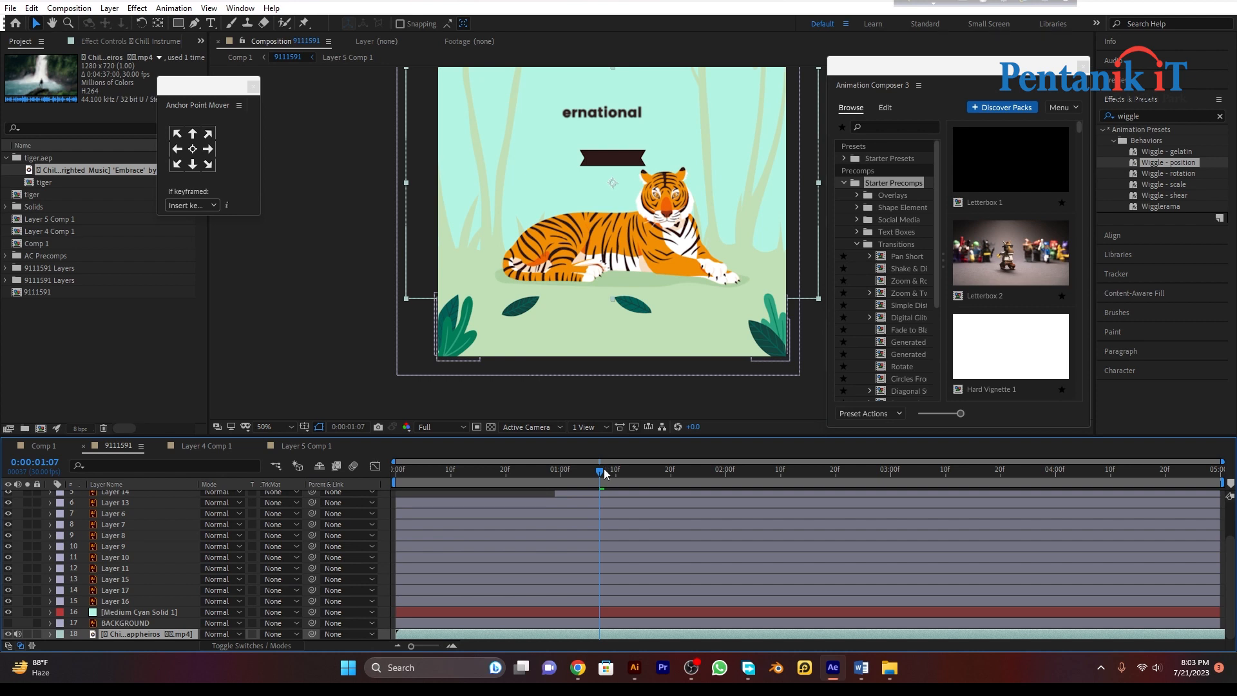
{"action": "left_click_drag", "start_coordinate": [601, 474], "coordinate": [361, 475]}
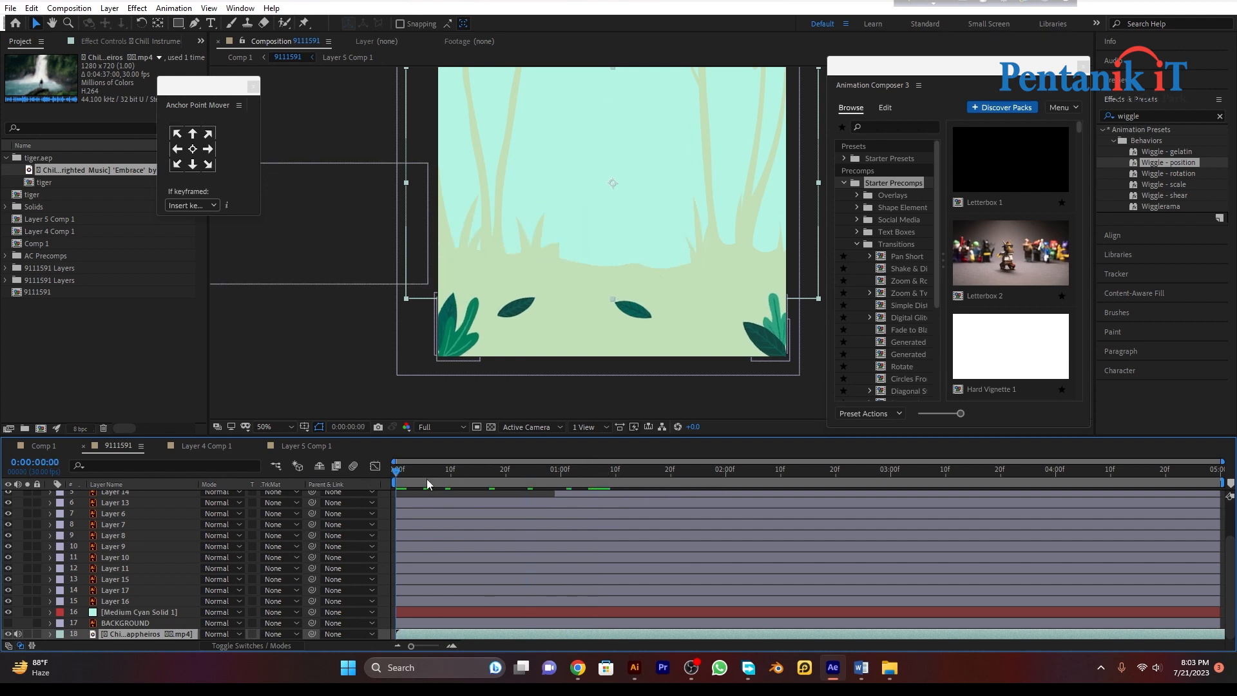
{"action": "key", "text": "space"}
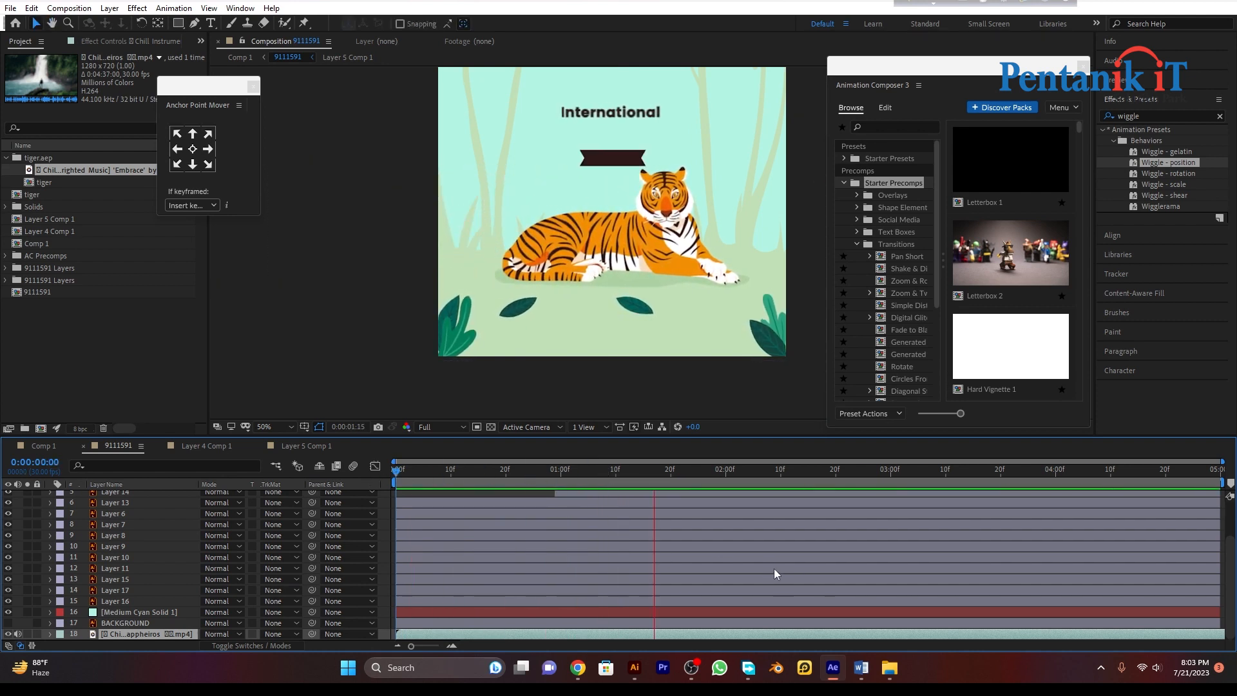
{"action": "key", "text": "space"}
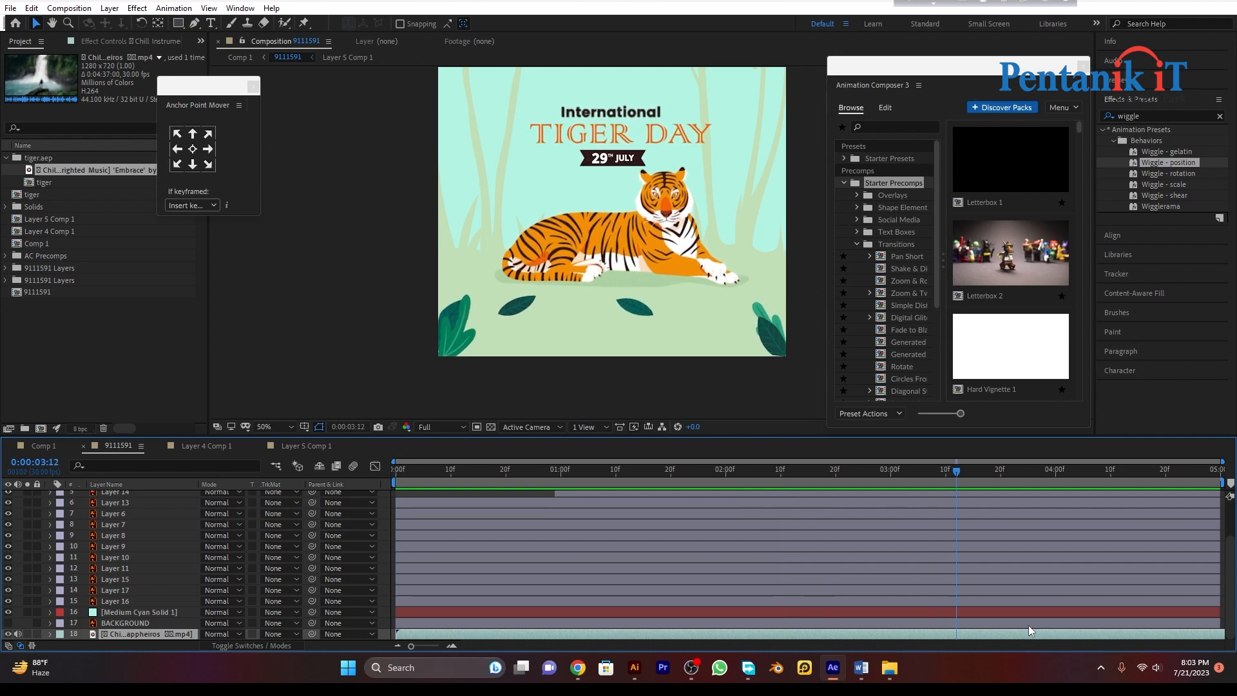
{"action": "key", "text": "space"}
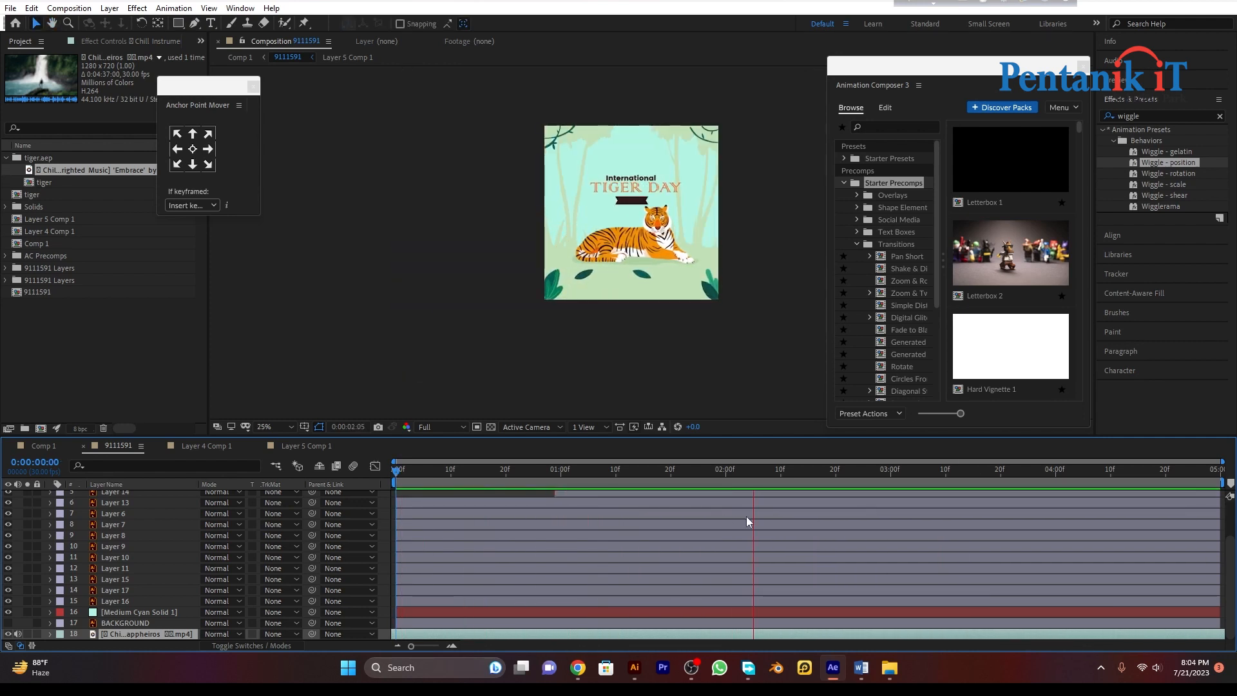
{"action": "key", "text": "space"}
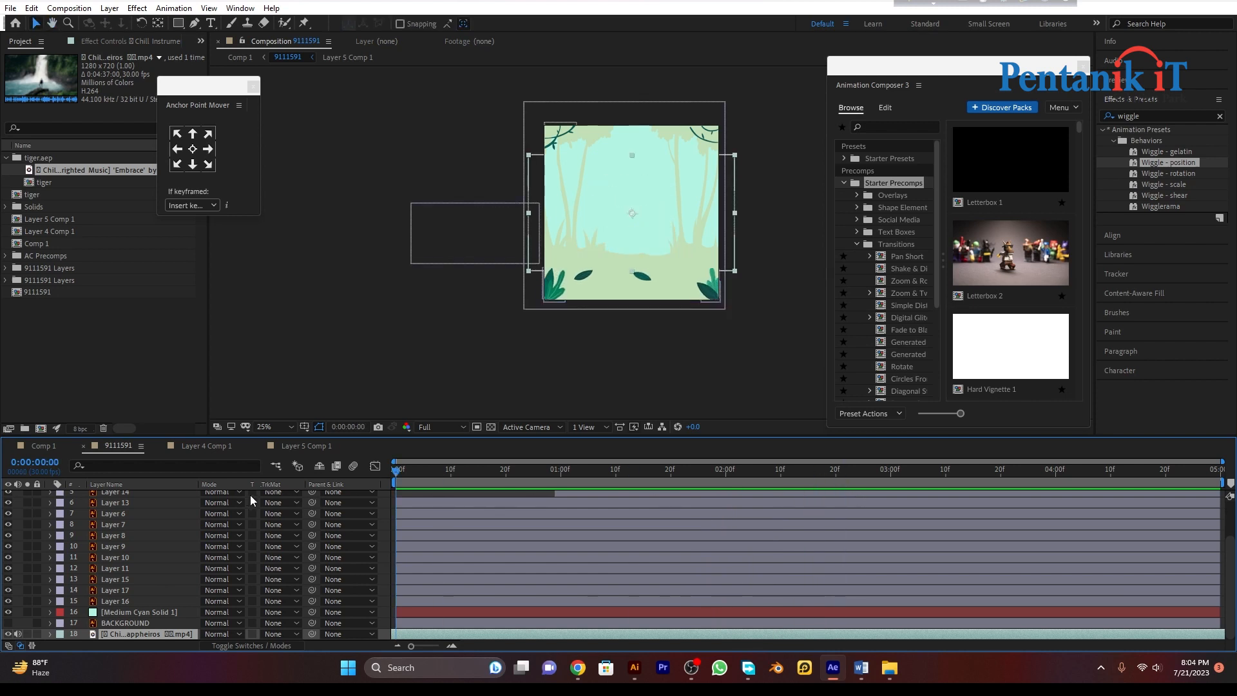